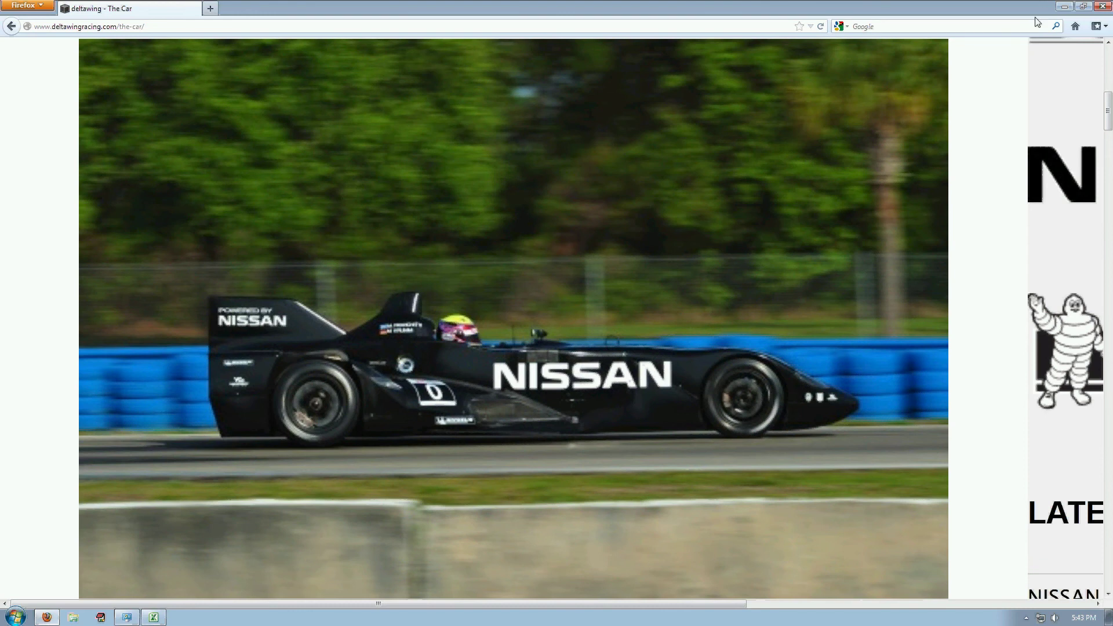
Step: Examine the DeltaWing specifications page in Firefox down to the weights and dimensions section, reducing the page zoom for readability
{"action": "left_click", "coordinate": [1063, 7]}
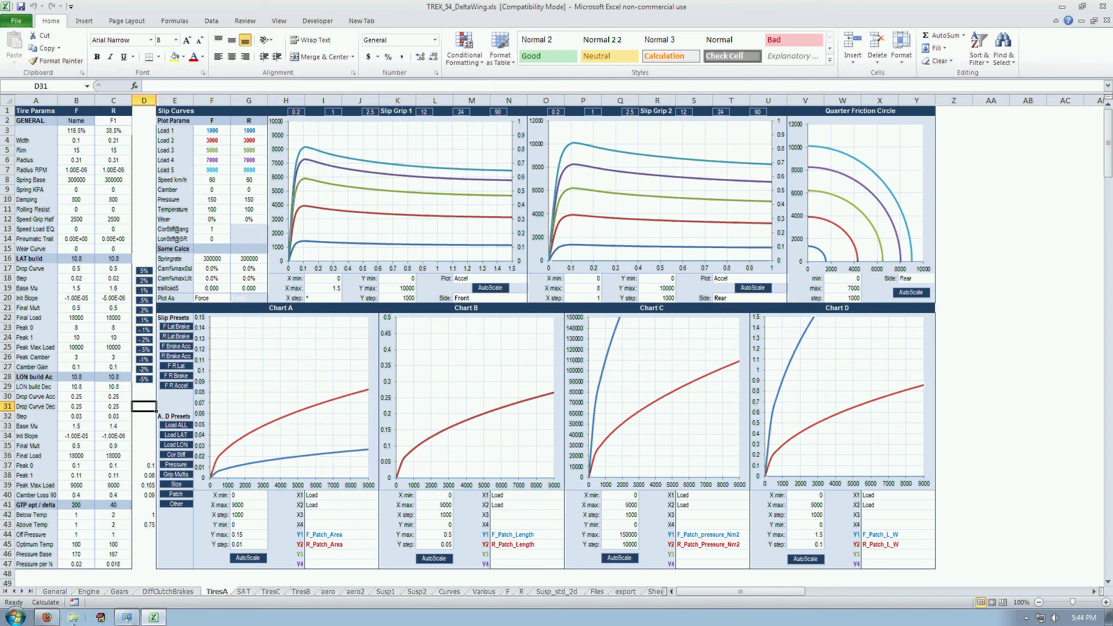
{"action": "mouse_move", "coordinate": [45, 620]}
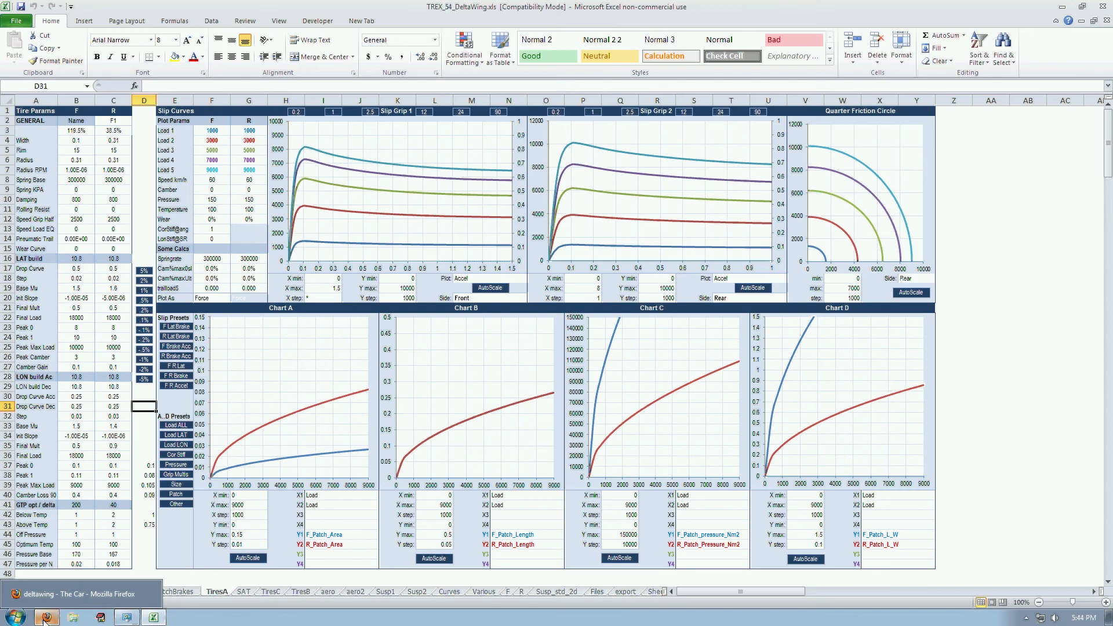
{"action": "left_click", "coordinate": [45, 620]}
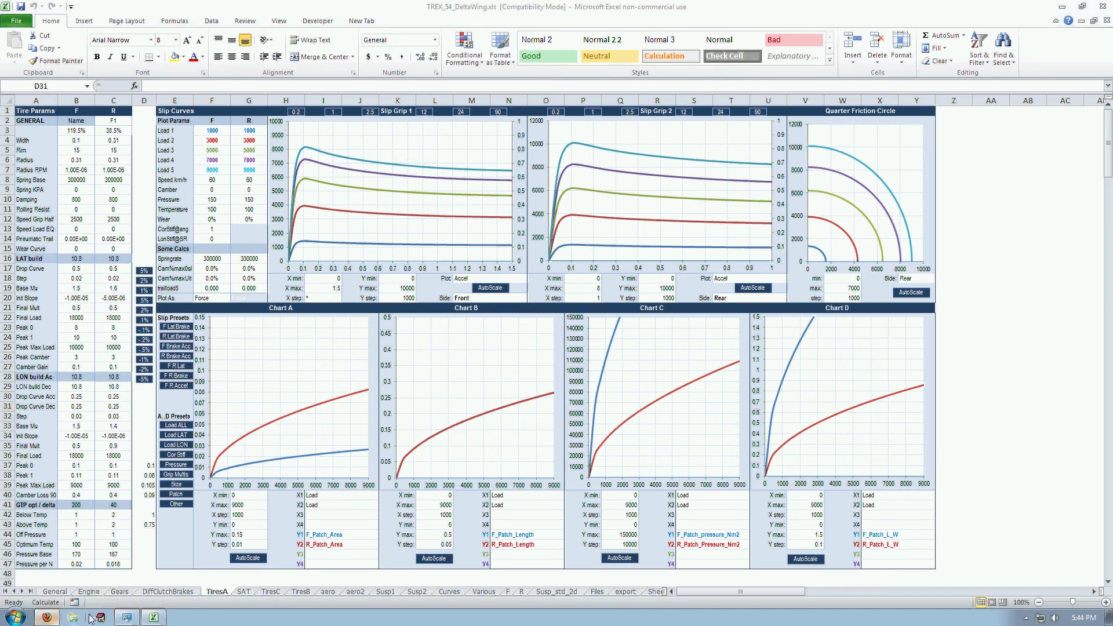
{"action": "scroll", "coordinate": [443, 406], "scroll_direction": "down", "scroll_amount": 10}
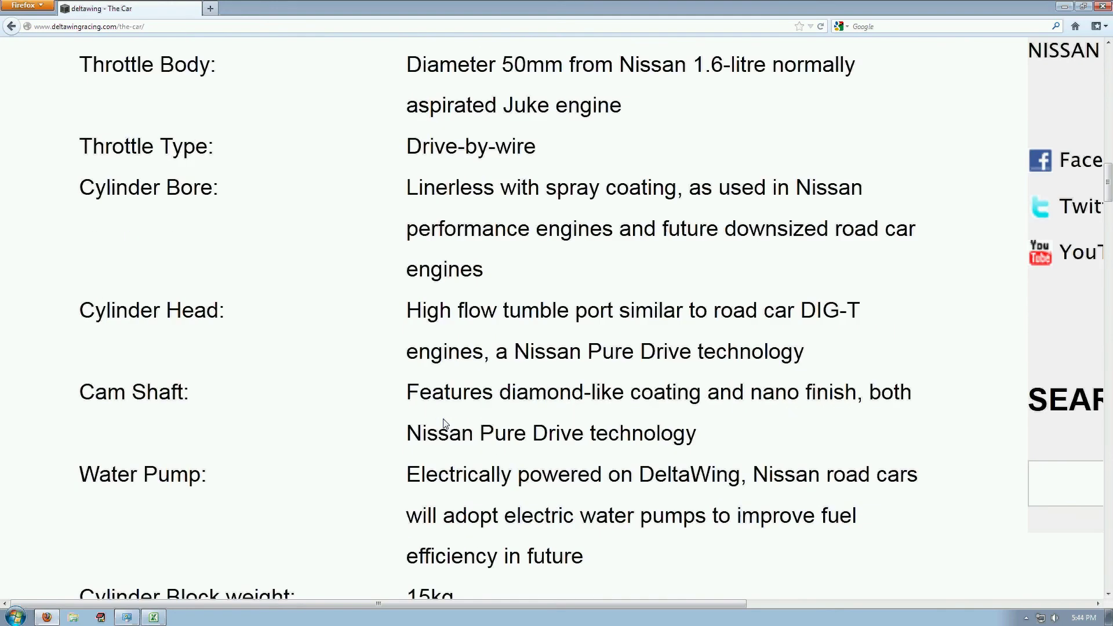
{"action": "scroll", "coordinate": [445, 423], "scroll_direction": "down", "scroll_amount": 3, "text": "ctrl"}
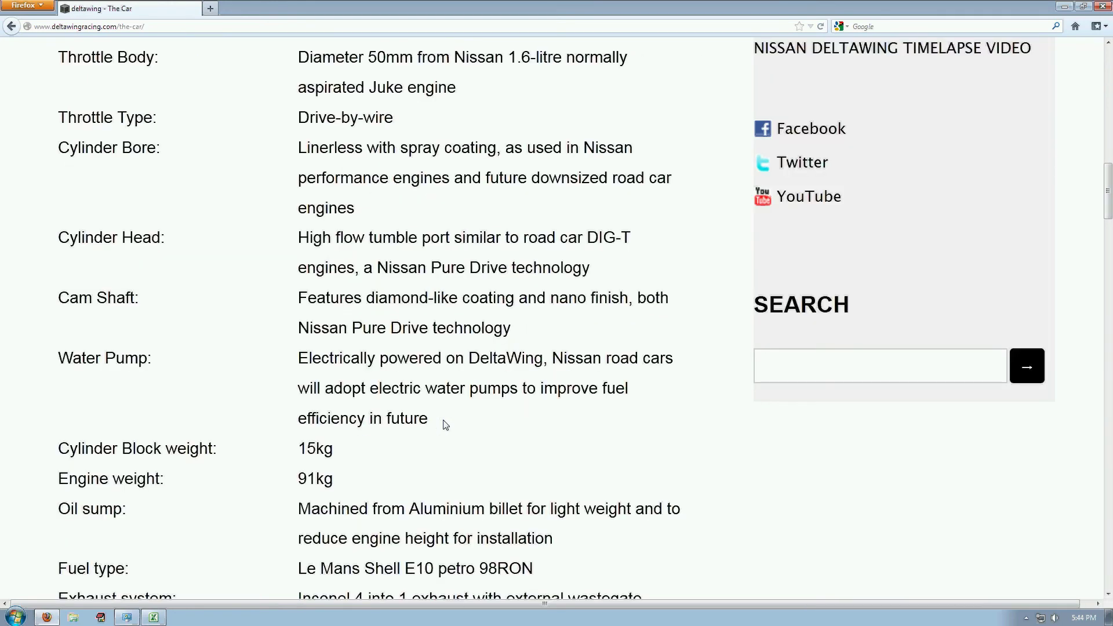
{"action": "scroll", "coordinate": [446, 424], "scroll_direction": "down", "scroll_amount": 1, "text": "ctrl"}
{"action": "scroll", "coordinate": [446, 425], "scroll_direction": "down", "scroll_amount": 3}
{"action": "scroll", "coordinate": [446, 425], "scroll_direction": "down", "scroll_amount": 1, "text": "ctrl"}
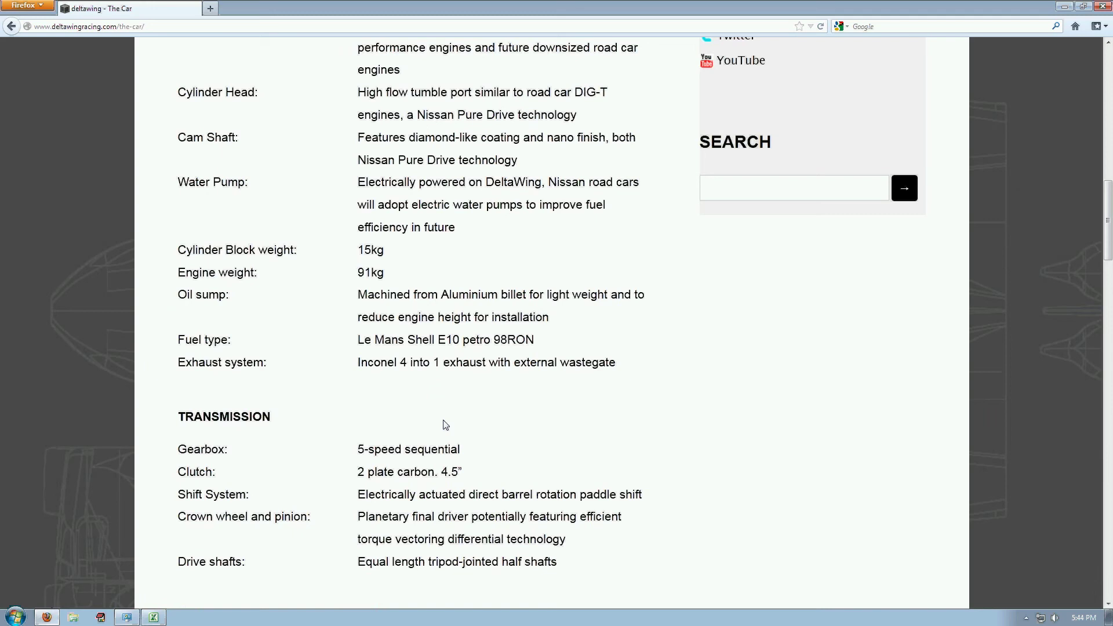
{"action": "scroll", "coordinate": [445, 425], "scroll_direction": "down", "scroll_amount": 1, "text": "ctrl"}
{"action": "scroll", "coordinate": [446, 424], "scroll_direction": "down", "scroll_amount": 4}
{"action": "scroll", "coordinate": [446, 425], "scroll_direction": "down", "scroll_amount": 1, "text": "ctrl"}
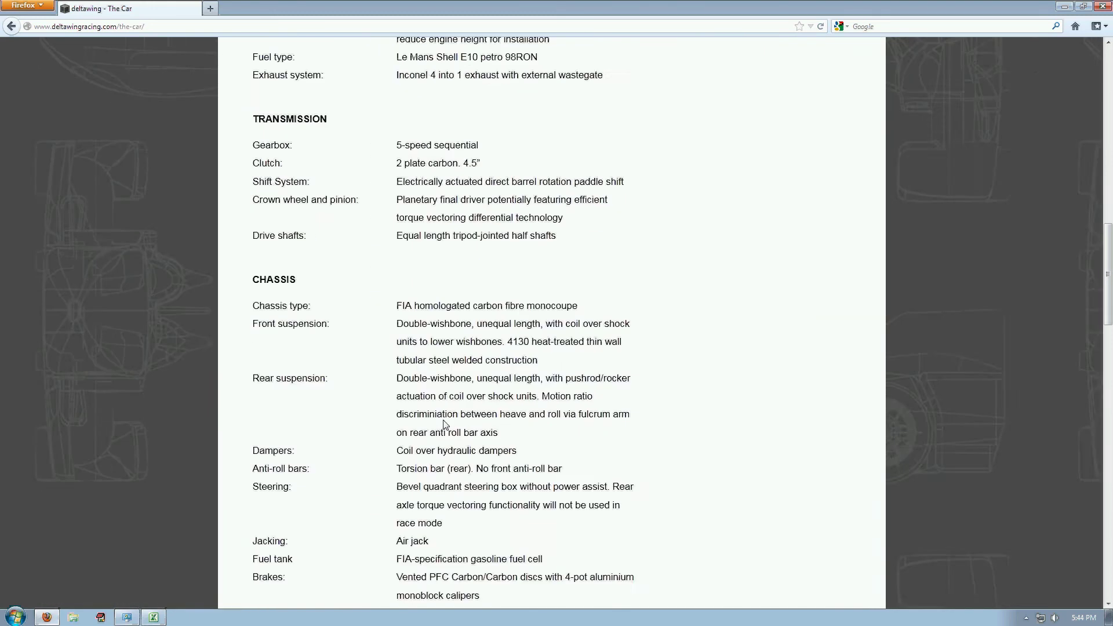
{"action": "scroll", "coordinate": [445, 425], "scroll_direction": "down", "scroll_amount": 1, "text": "ctrl"}
{"action": "scroll", "coordinate": [446, 424], "scroll_direction": "down", "scroll_amount": 3}
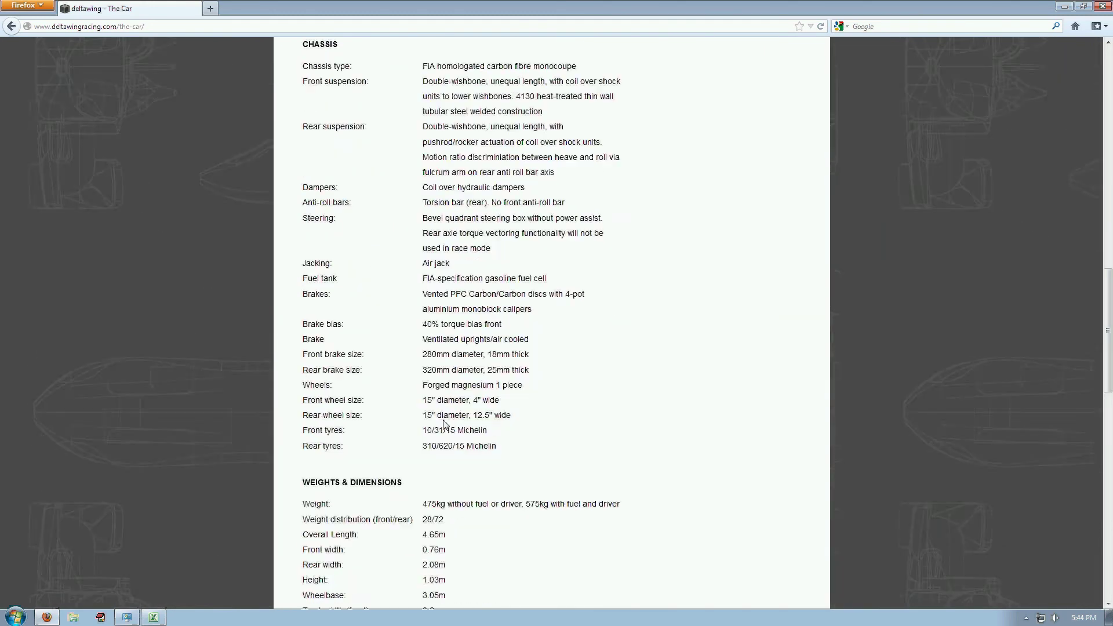
{"action": "scroll", "coordinate": [446, 424], "scroll_direction": "down", "scroll_amount": 2}
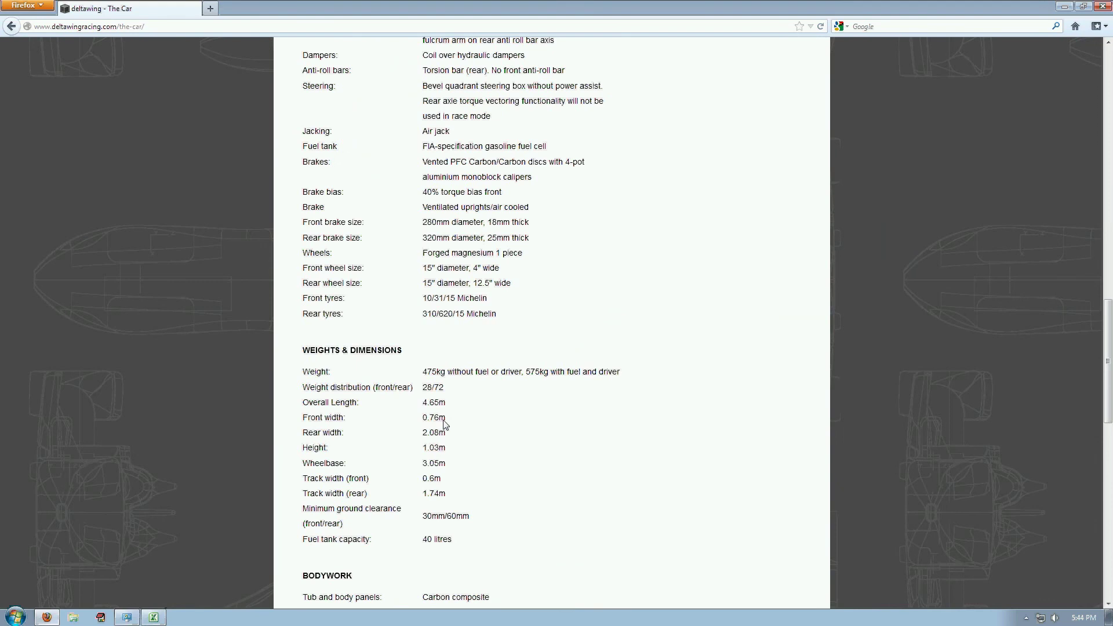
{"action": "scroll", "coordinate": [445, 425], "scroll_direction": "down", "scroll_amount": 1}
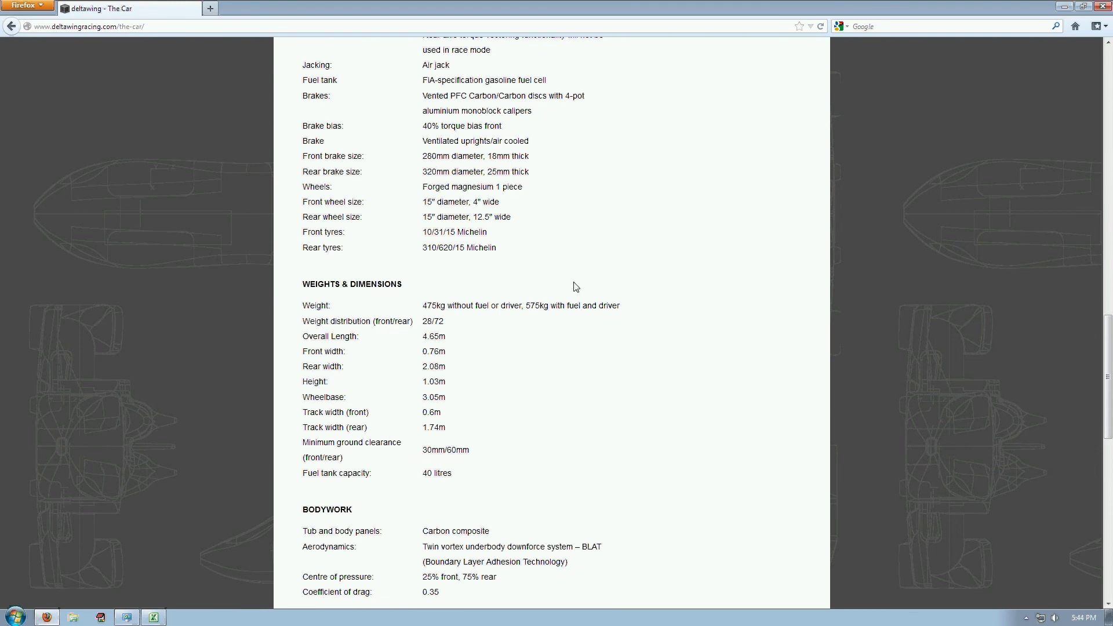
Step: Restore the browser from full screen to a smaller window and return to the TiresA sheet in Excel
{"action": "left_click", "coordinate": [1085, 8]}
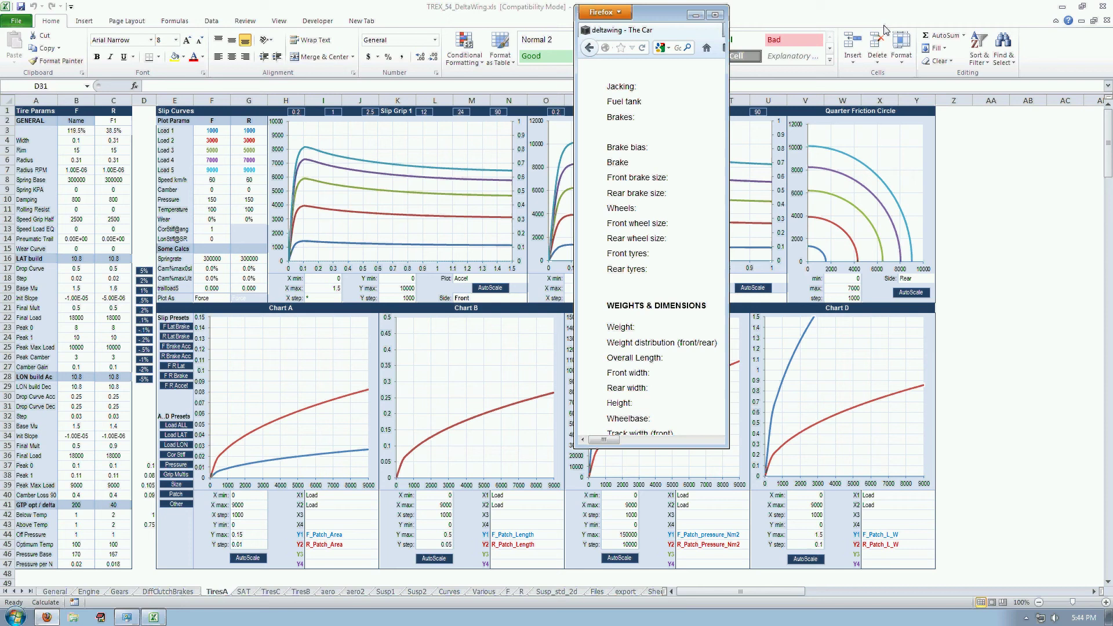
{"action": "left_click", "coordinate": [681, 14]}
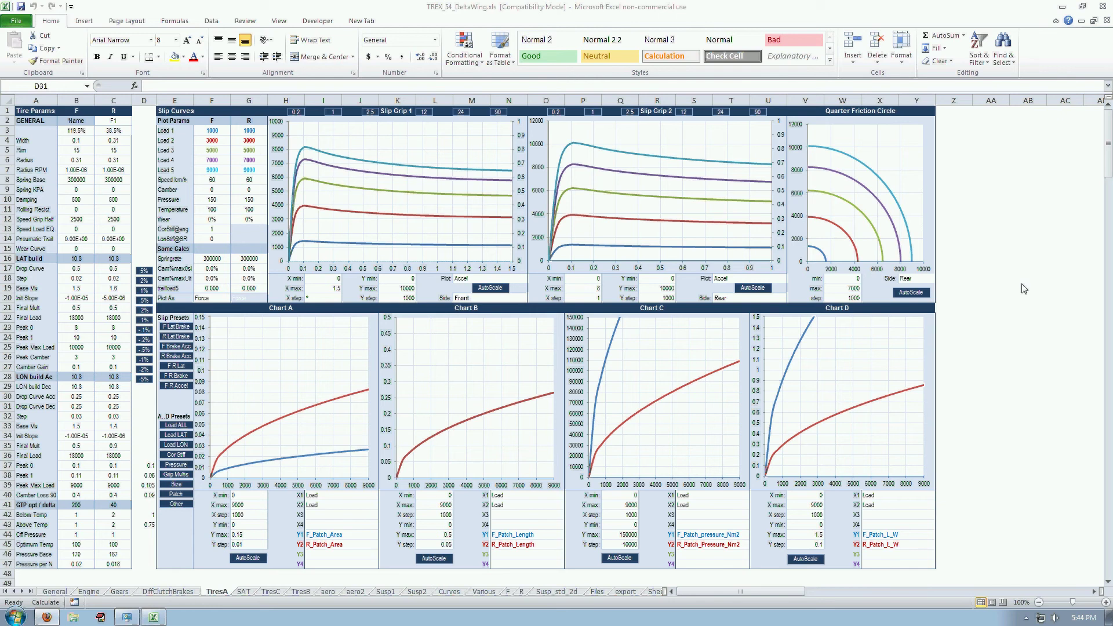
{"action": "left_click_drag", "start_coordinate": [955, 124], "coordinate": [1028, 308]}
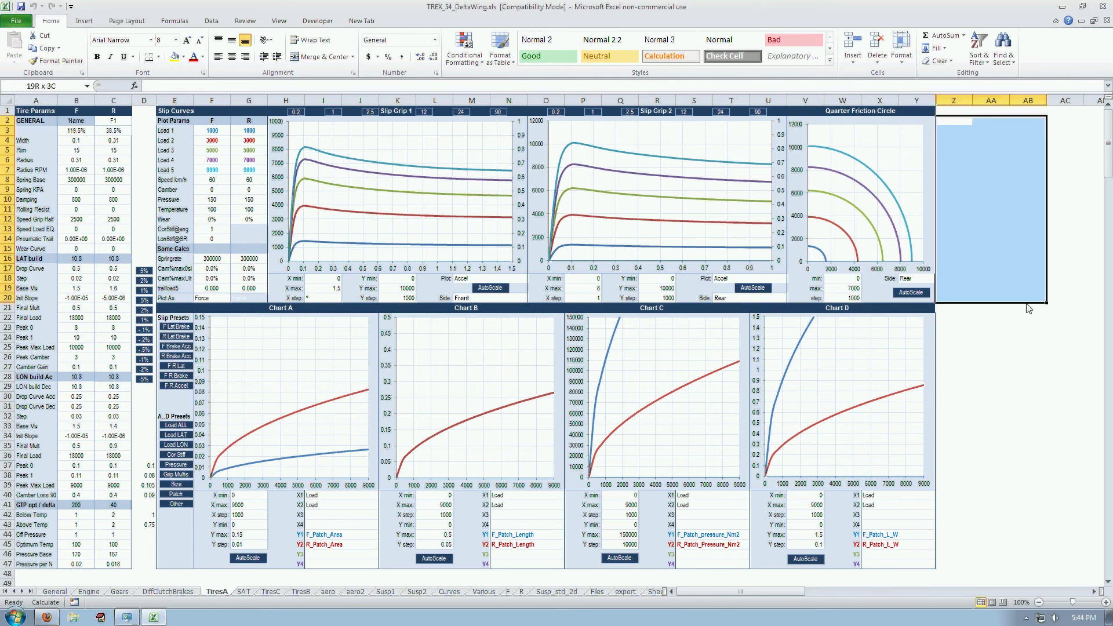
{"action": "left_click", "coordinate": [1041, 446]}
Step: Label cell Z2 "Rear %" and enter 0.725 beside it in AA2
{"action": "left_click", "coordinate": [957, 124]}
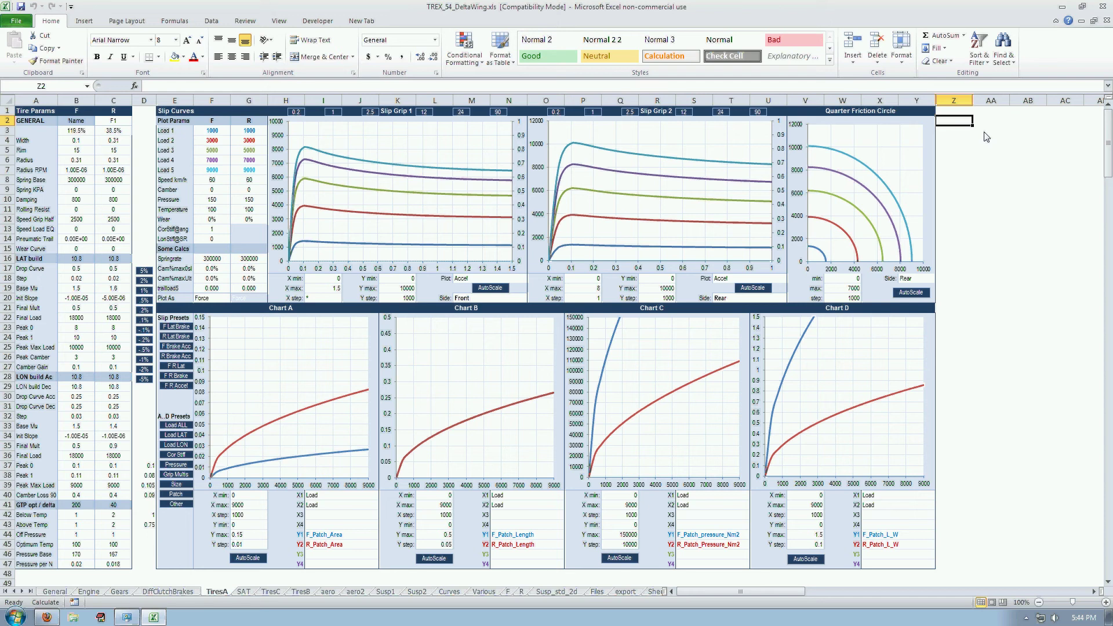
{"action": "type", "text": "Front"}
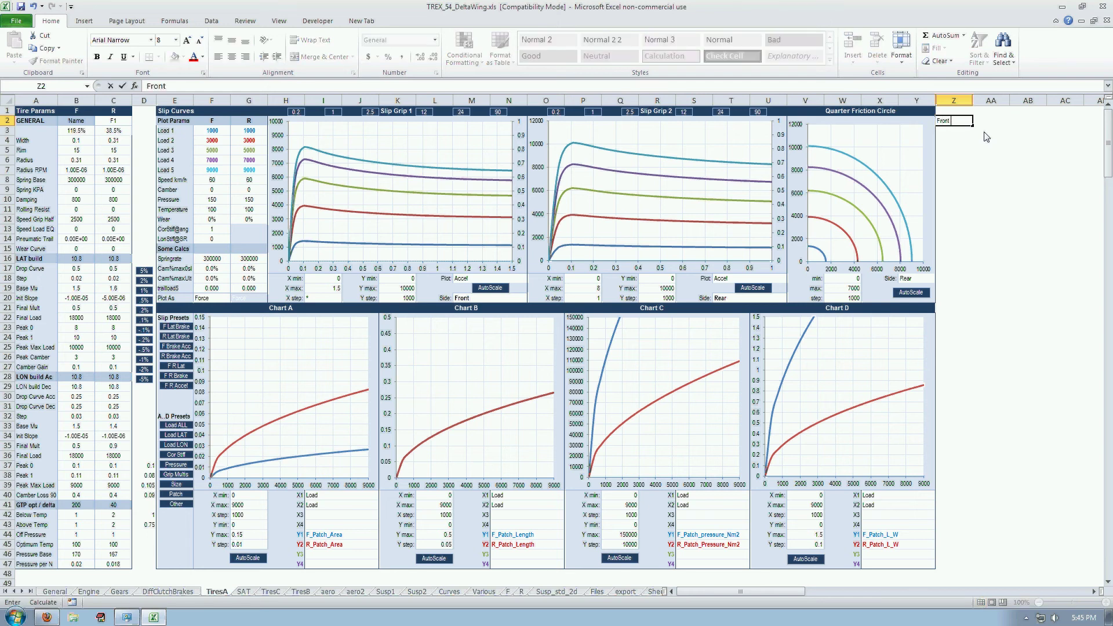
{"action": "key", "text": "BackSpace"}
{"action": "key", "text": "BackSpace"}
{"action": "key", "text": "BackSpace"}
{"action": "key", "text": "BackSpace"}
{"action": "key", "text": "BackSpace"}
{"action": "type", "text": "Rear %"}
{"action": "key", "text": "Tab"}
{"action": "type", "text": "72.5"}
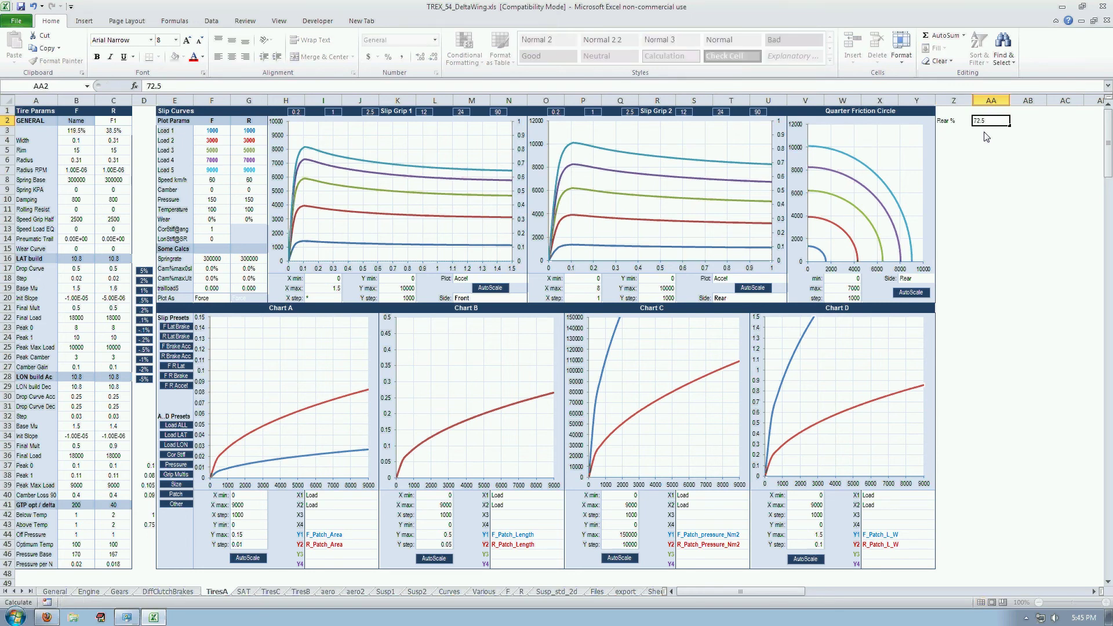
{"action": "key", "text": "Return"}
{"action": "key", "text": "Up"}
{"action": "type", "text": "725"}
Step: Label cell Z1 "Total W" and enter 575 beside it in AA1
{"action": "key", "text": "Left"}
{"action": "key", "text": "Up"}
{"action": "type", "text": "Total W"}
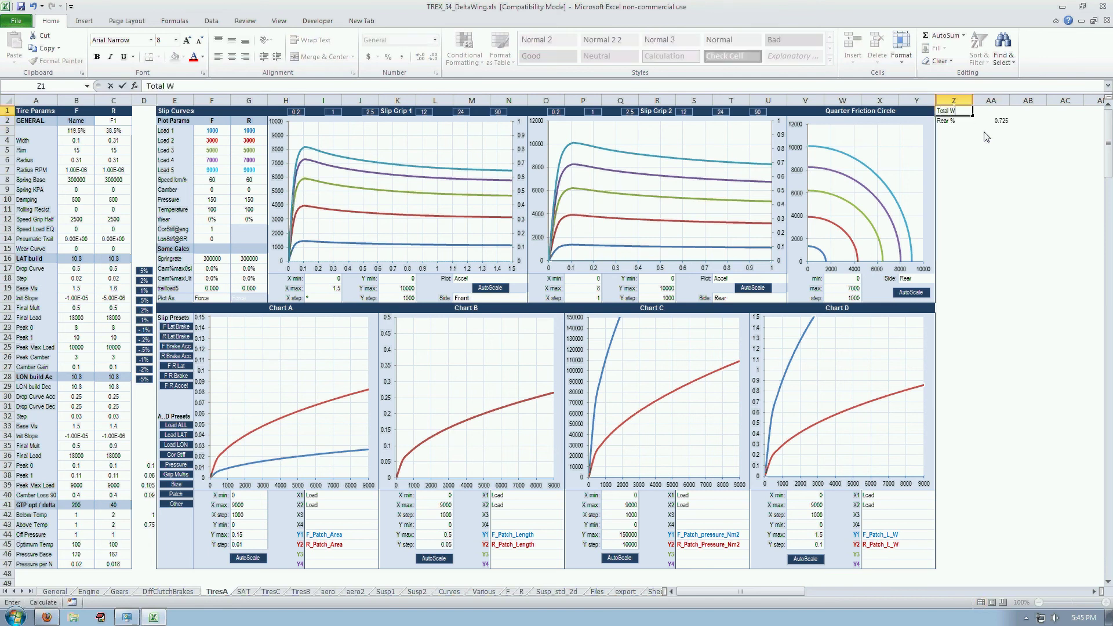
{"action": "key", "text": "Tab"}
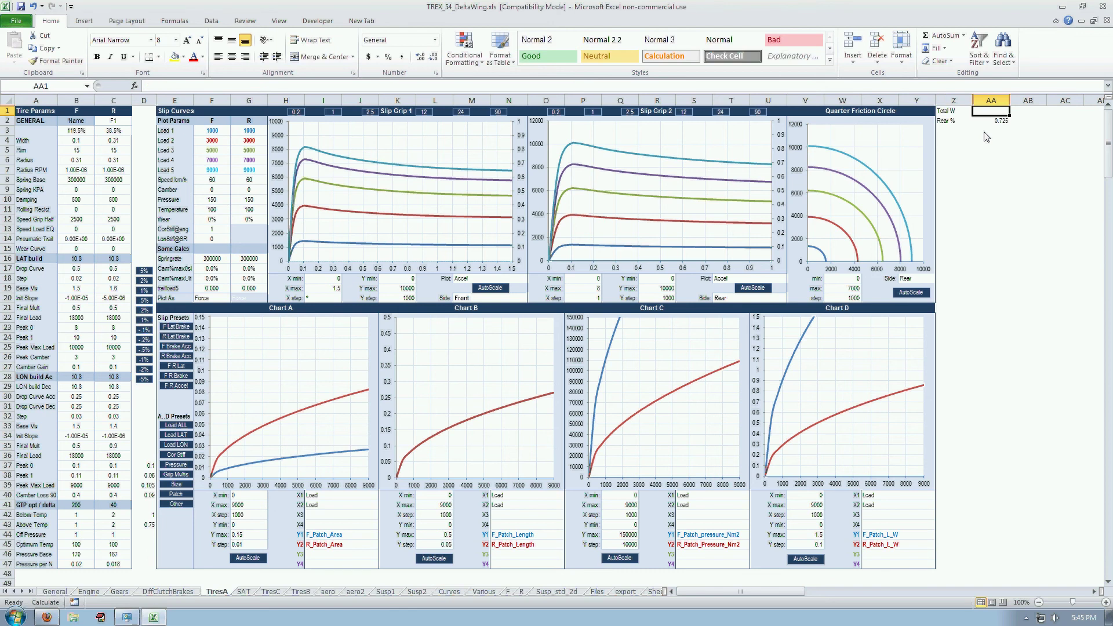
{"action": "type", "text": "575"}
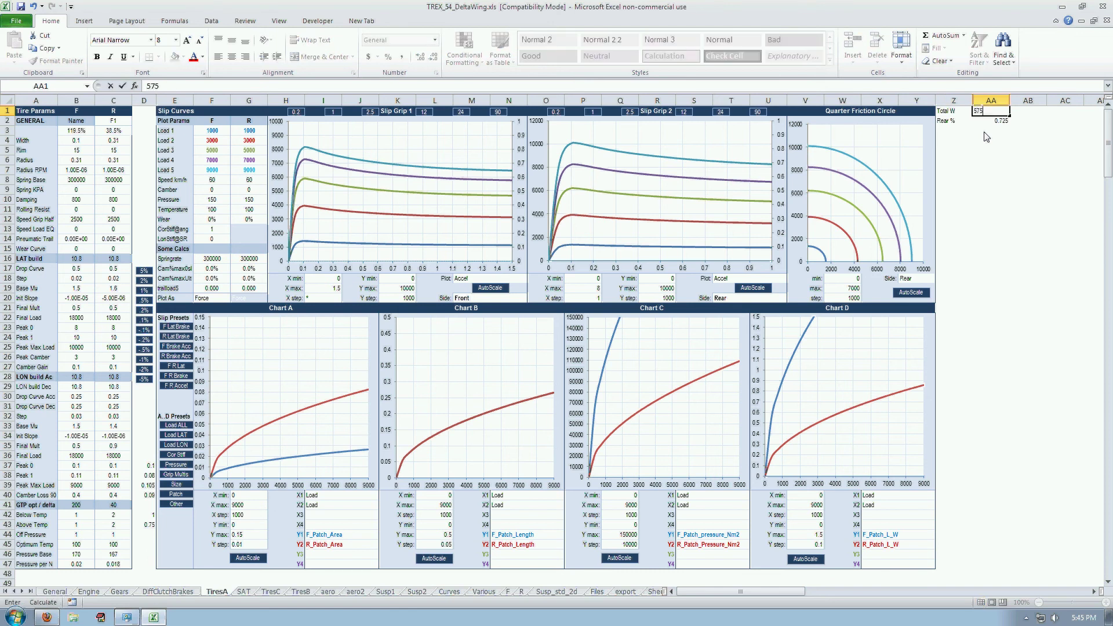
{"action": "key", "text": "Return"}
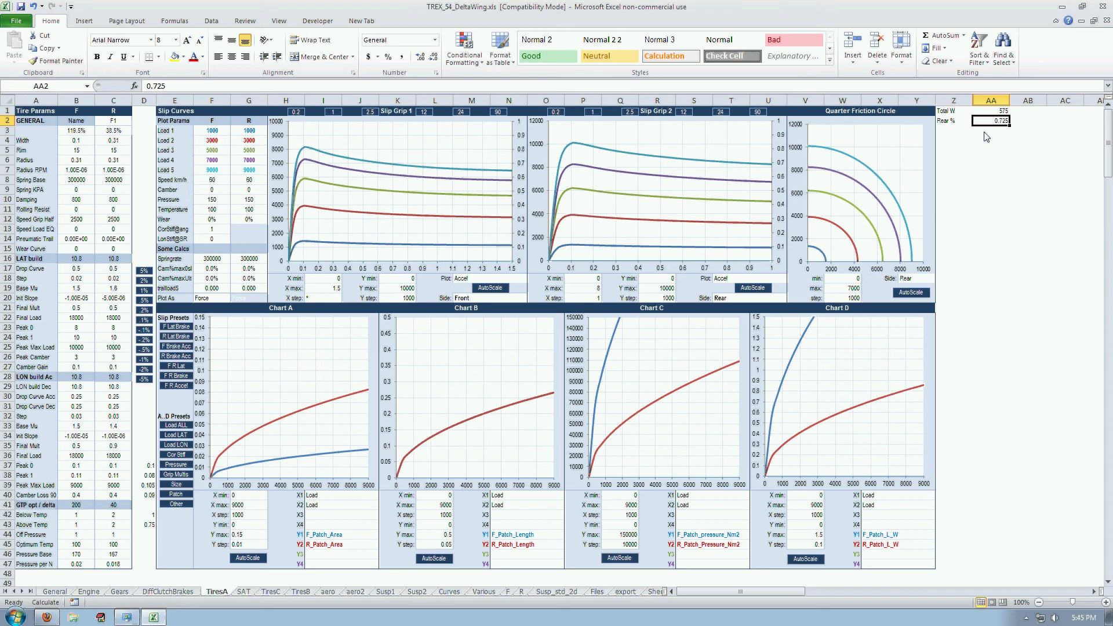
Step: Add the labels "Front Tload" in Z3 and "Rear Tload" in Z4
{"action": "left_click", "coordinate": [984, 132]}
{"action": "key", "text": "Left"}
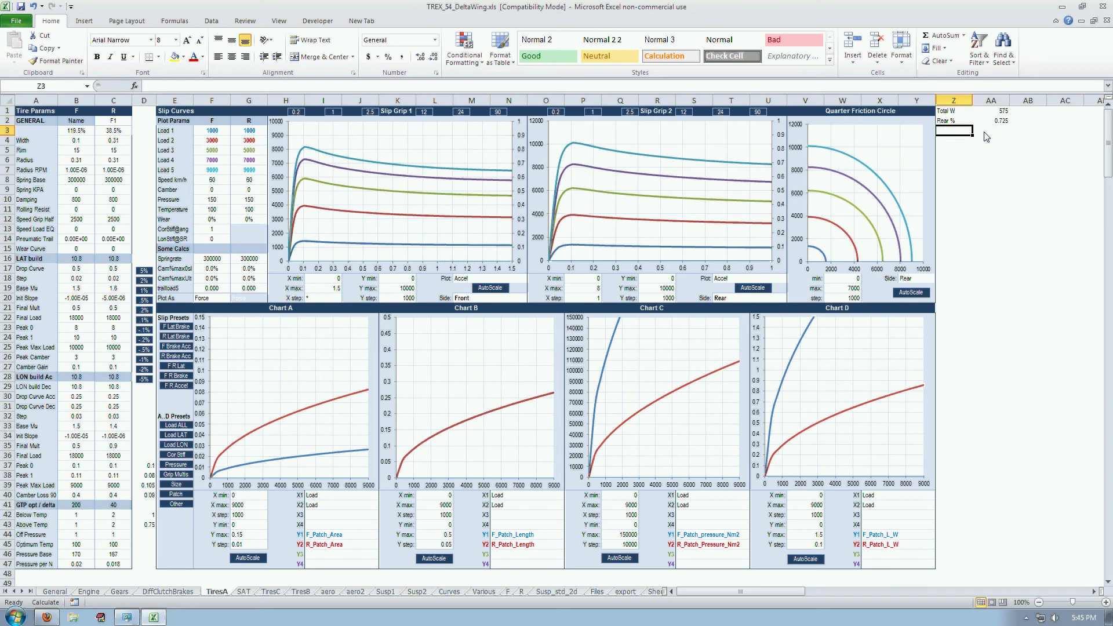
{"action": "type", "text": "Front Tload"}
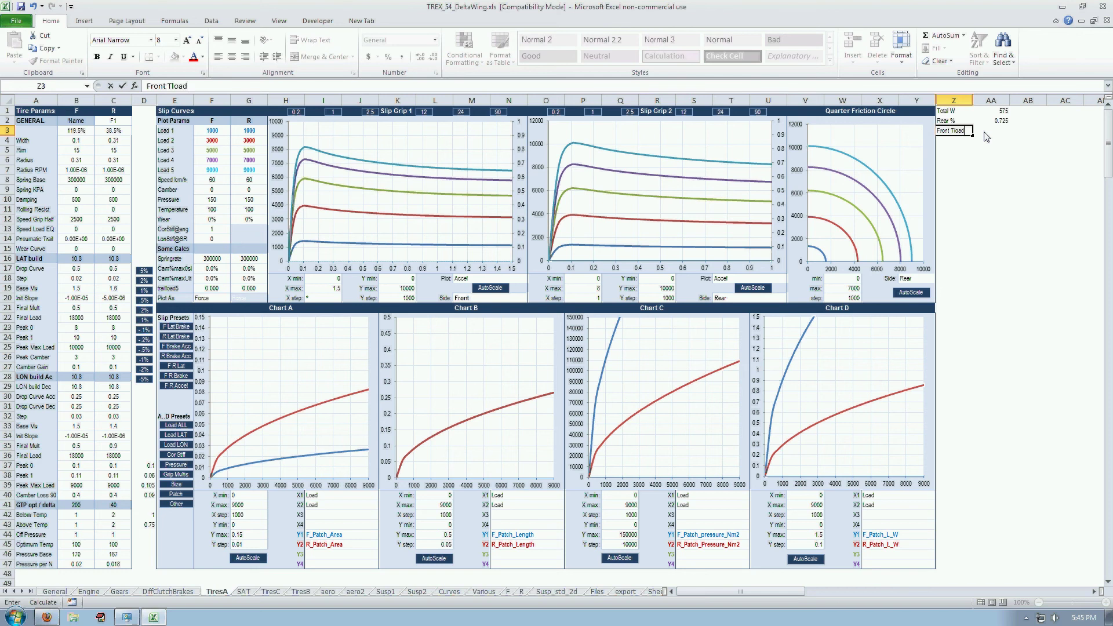
{"action": "key", "text": "Return"}
{"action": "type", "text": "Rear Tload"}
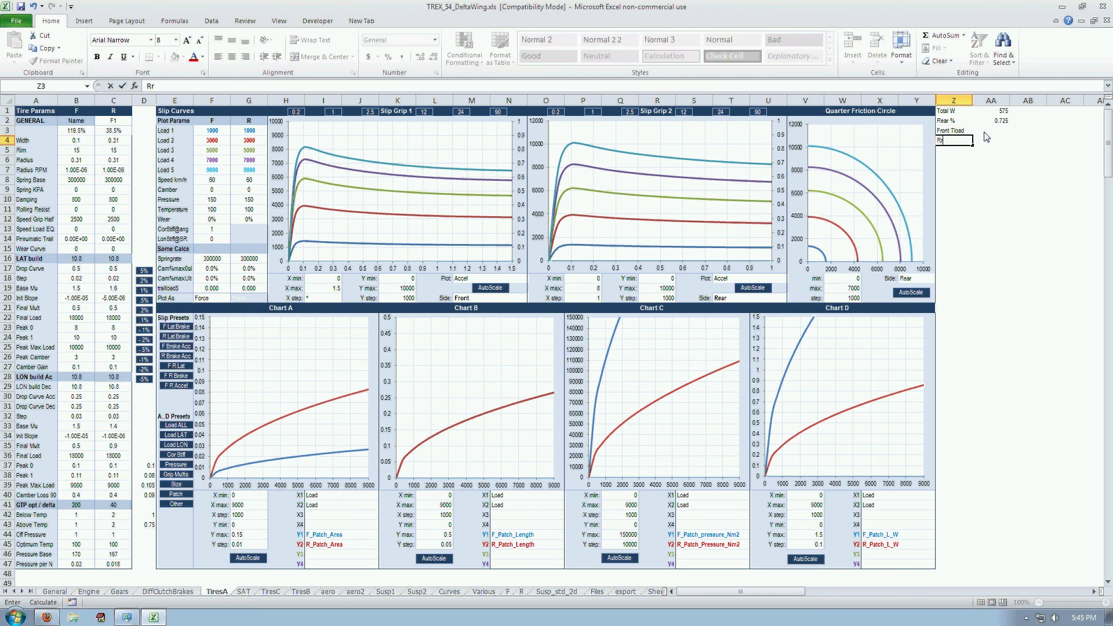
Step: Calculate the rear tire load in AA4 with the formula =AA1*9.81*AA2*0.5
{"action": "left_click", "coordinate": [985, 132]}
{"action": "key", "text": "Down"}
{"action": "type", "text": "="}
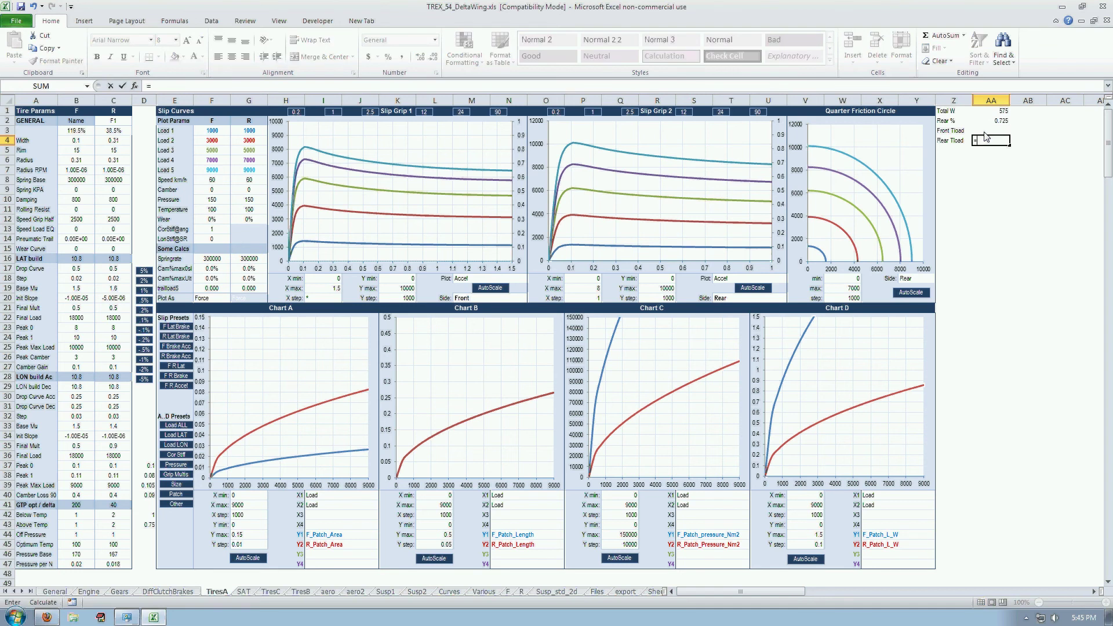
{"action": "left_click", "coordinate": [1000, 111]}
{"action": "type", "text": "*9.81*"}
{"action": "left_click", "coordinate": [1004, 121]}
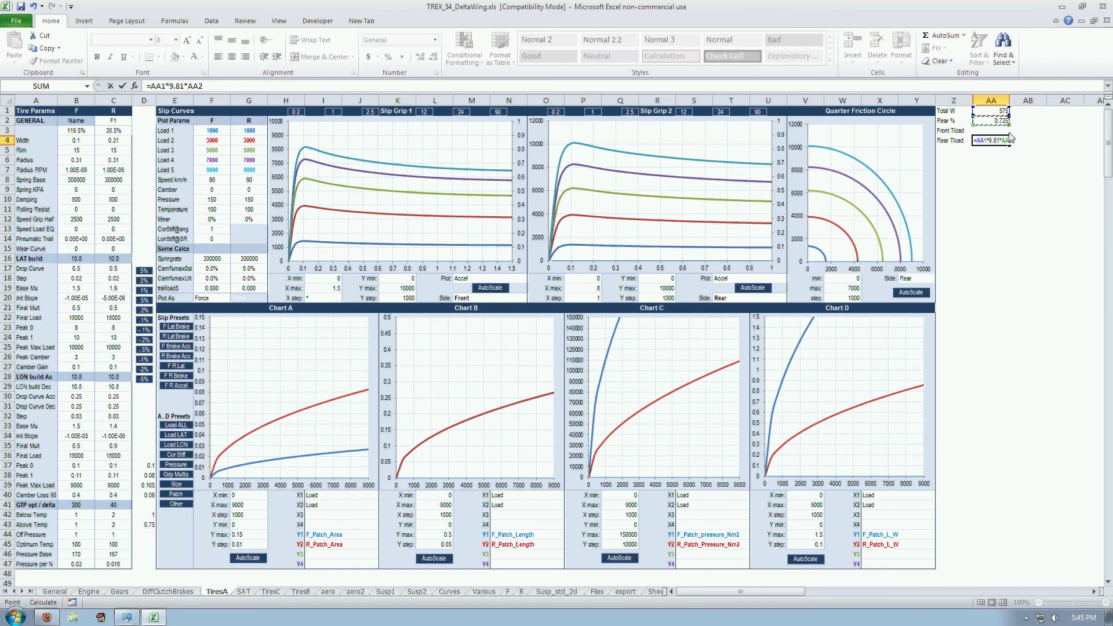
{"action": "type", "text": "*.5"}
{"action": "key", "text": "Return"}
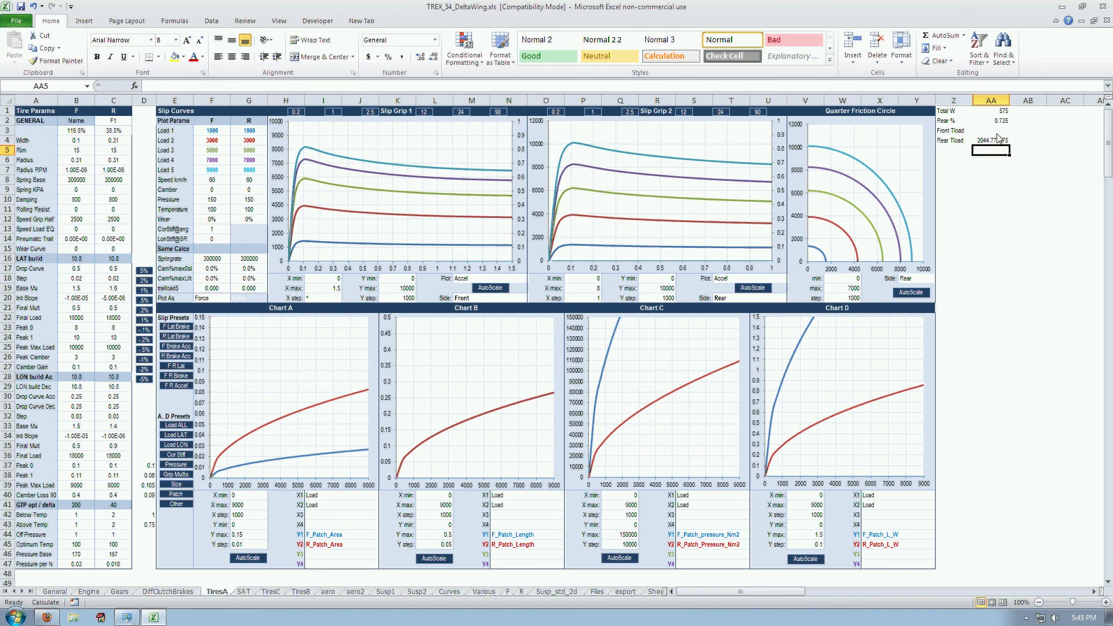
Step: Calculate the front tire load in AA3 with the formula =AA1*0.5*9.81*(1-AA2)
{"action": "left_click", "coordinate": [998, 131]}
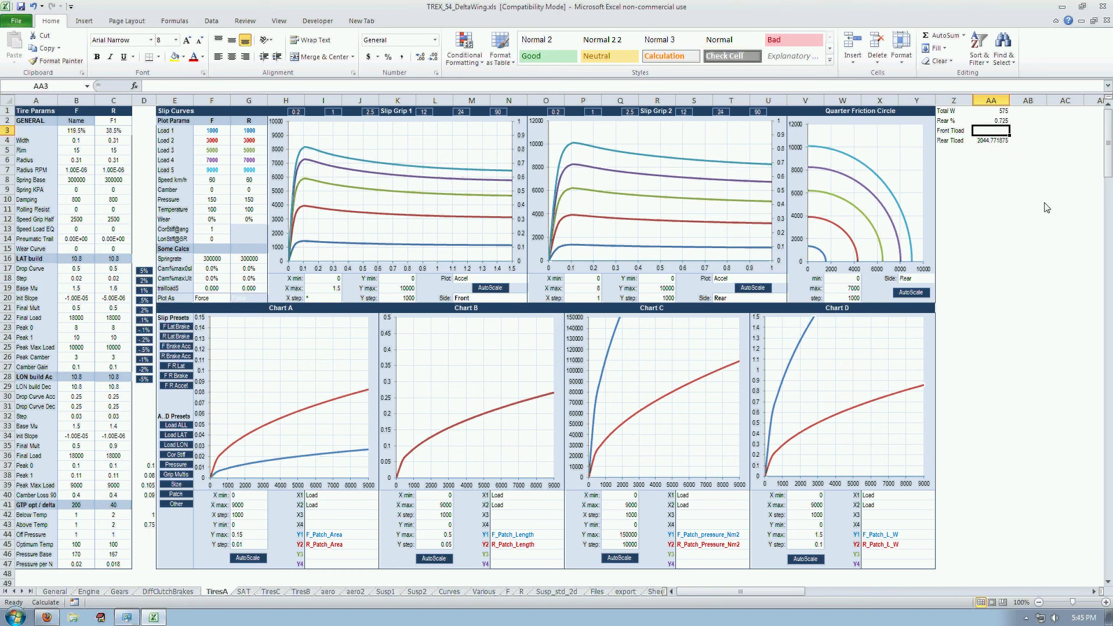
{"action": "type", "text": "="}
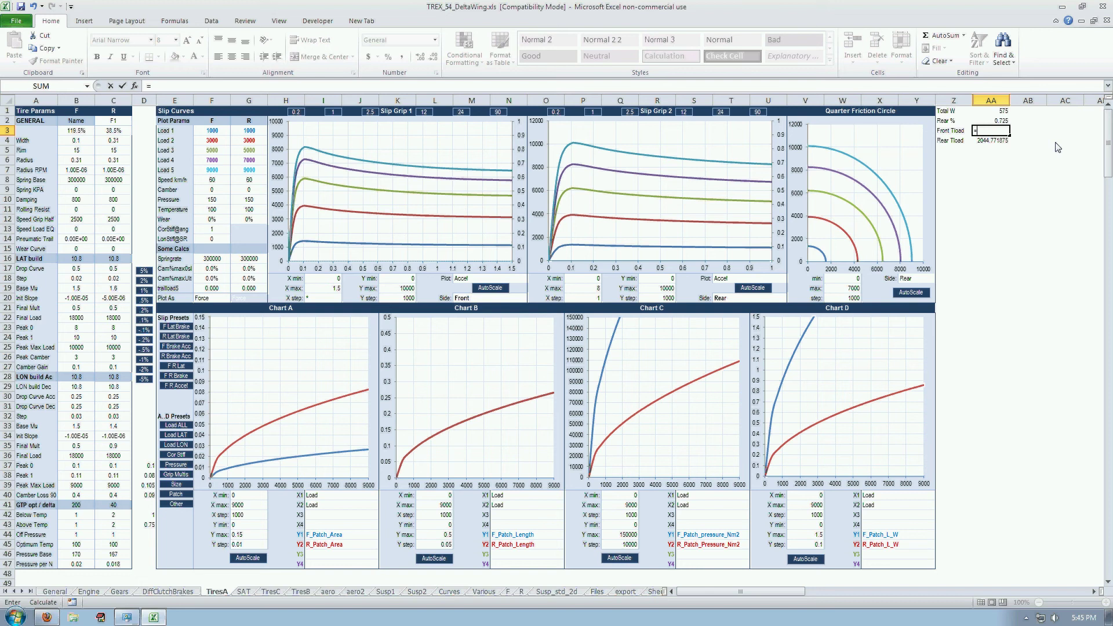
{"action": "left_click", "coordinate": [991, 112]}
{"action": "type", "text": "*0.5*9.81*(1-"}
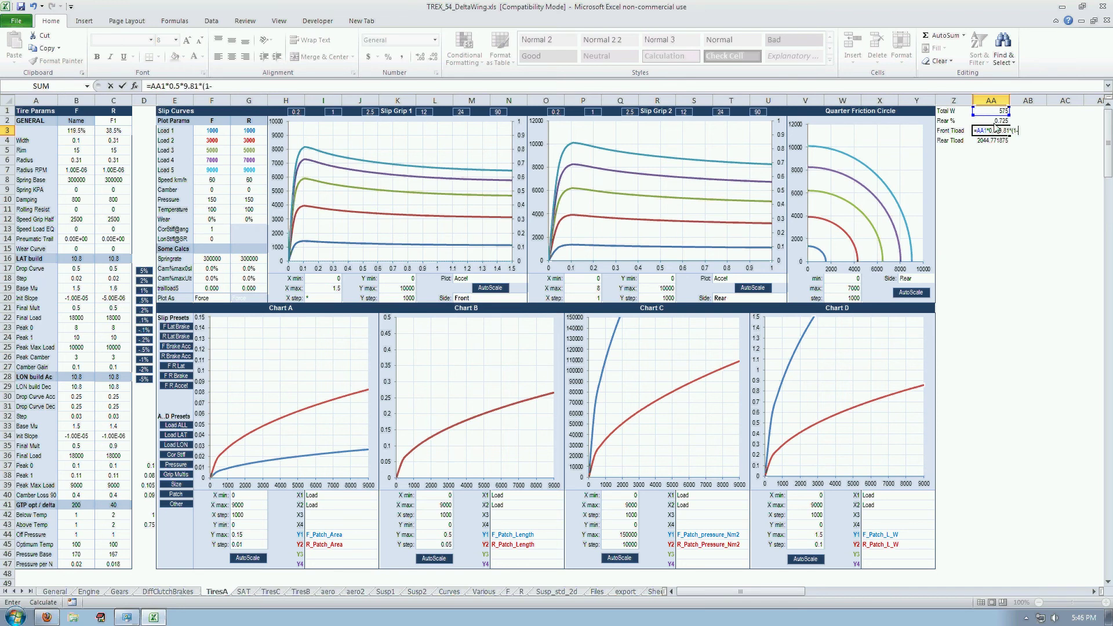
{"action": "left_click", "coordinate": [994, 121]}
{"action": "type", "text": ")"}
{"action": "key", "text": "Return"}
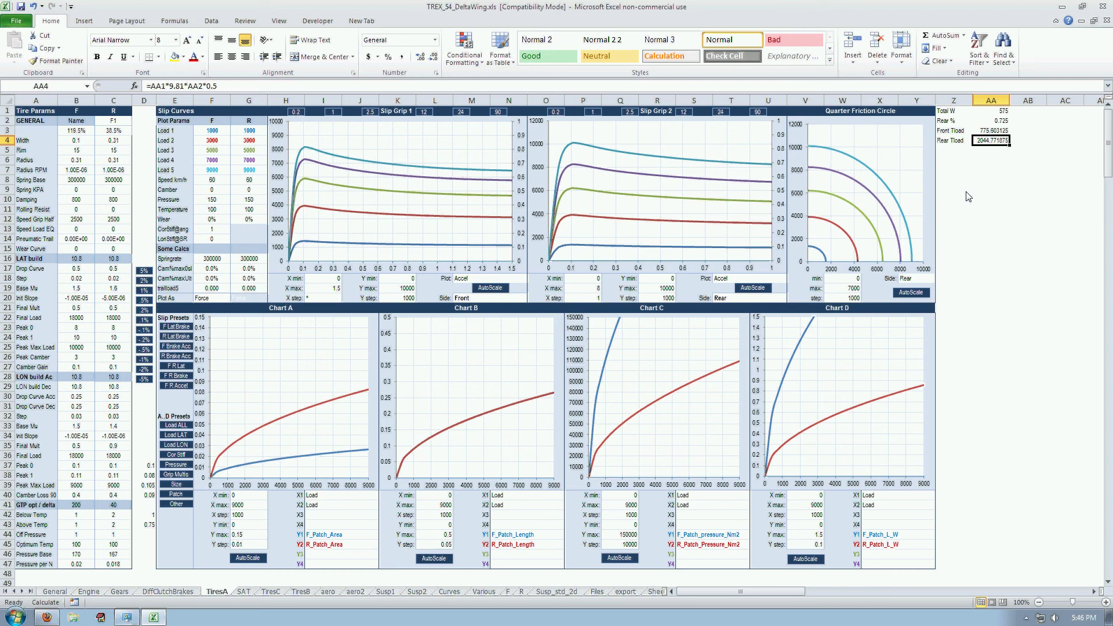
Step: Check the weights, bodywork and performance specifications in Firefox, then return to cell Z5 of the Excel sheet
{"action": "left_click", "coordinate": [956, 152]}
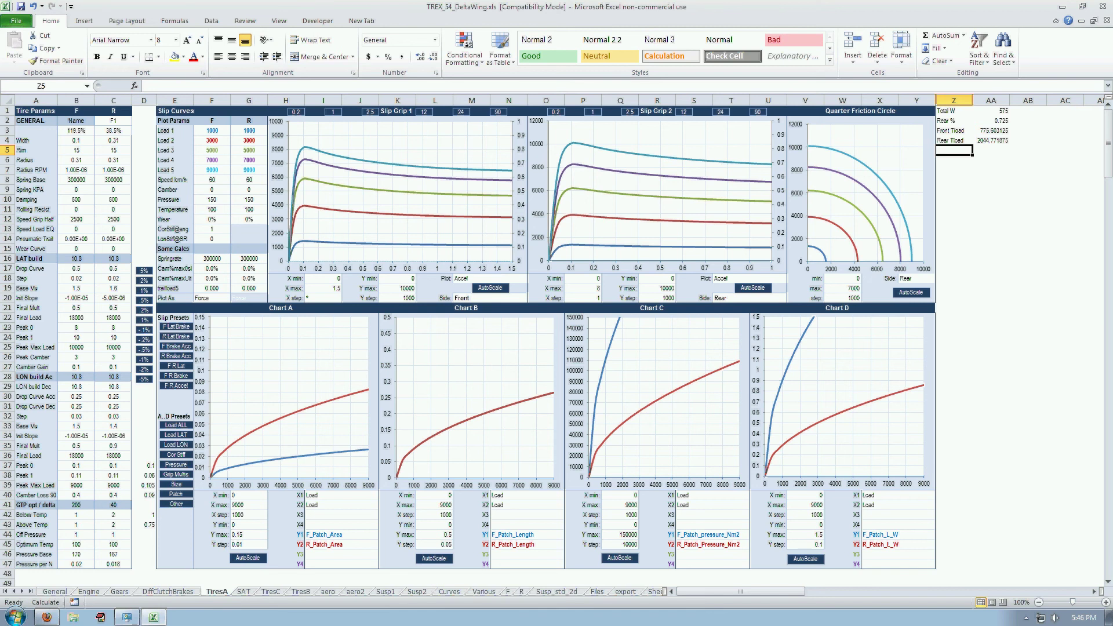
{"action": "key", "text": "alt+Tab"}
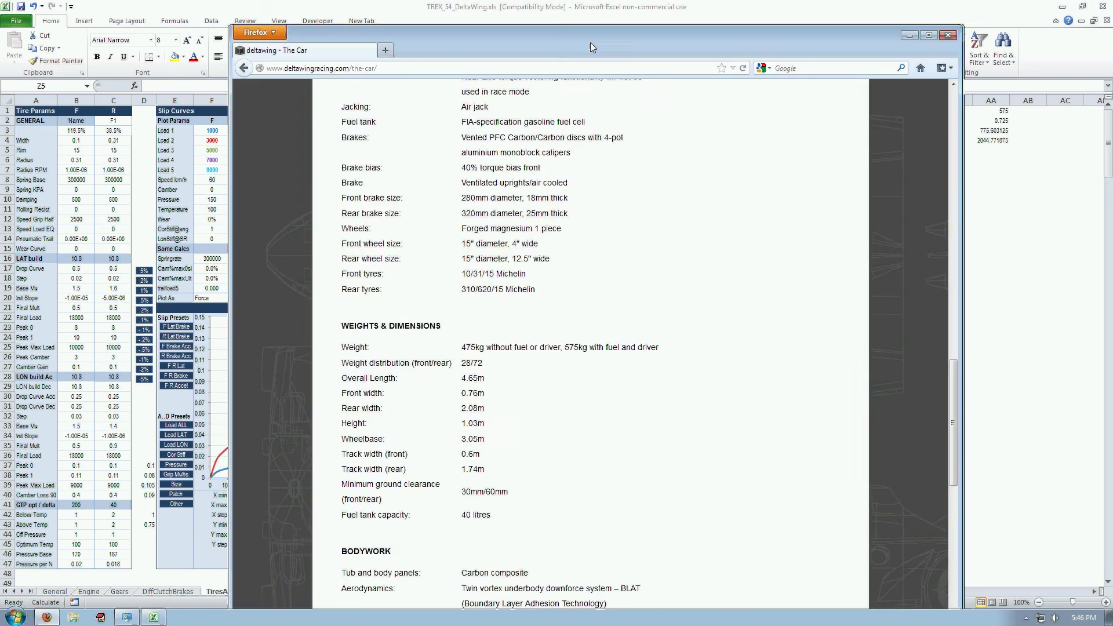
{"action": "scroll", "coordinate": [641, 397], "scroll_direction": "down", "scroll_amount": 5}
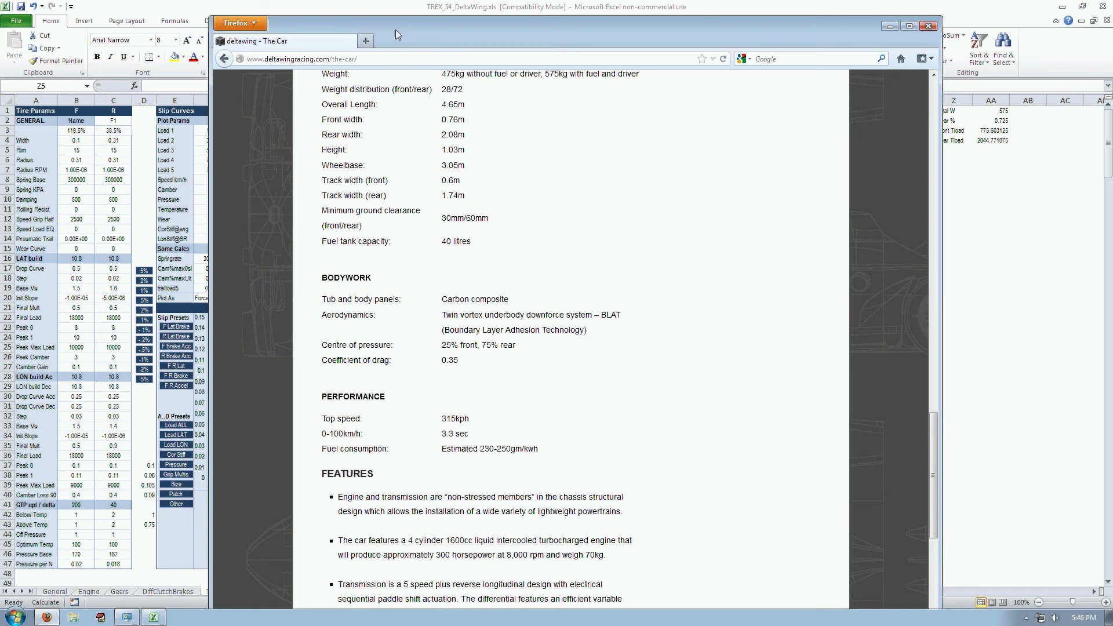
{"action": "key", "text": "alt+Tab"}
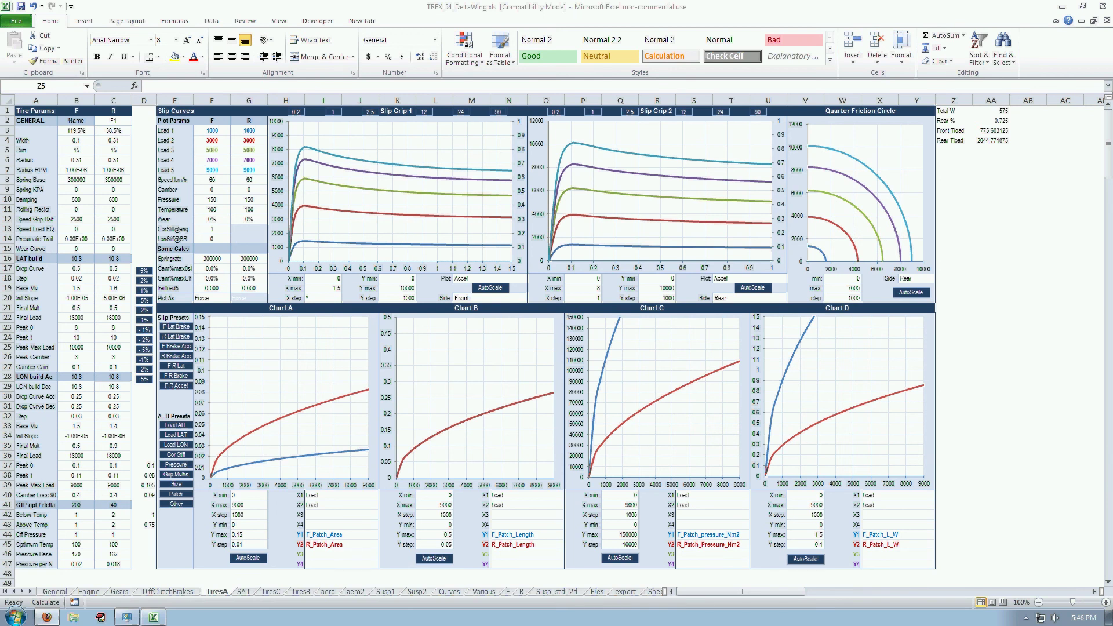
{"action": "left_click", "coordinate": [966, 152]}
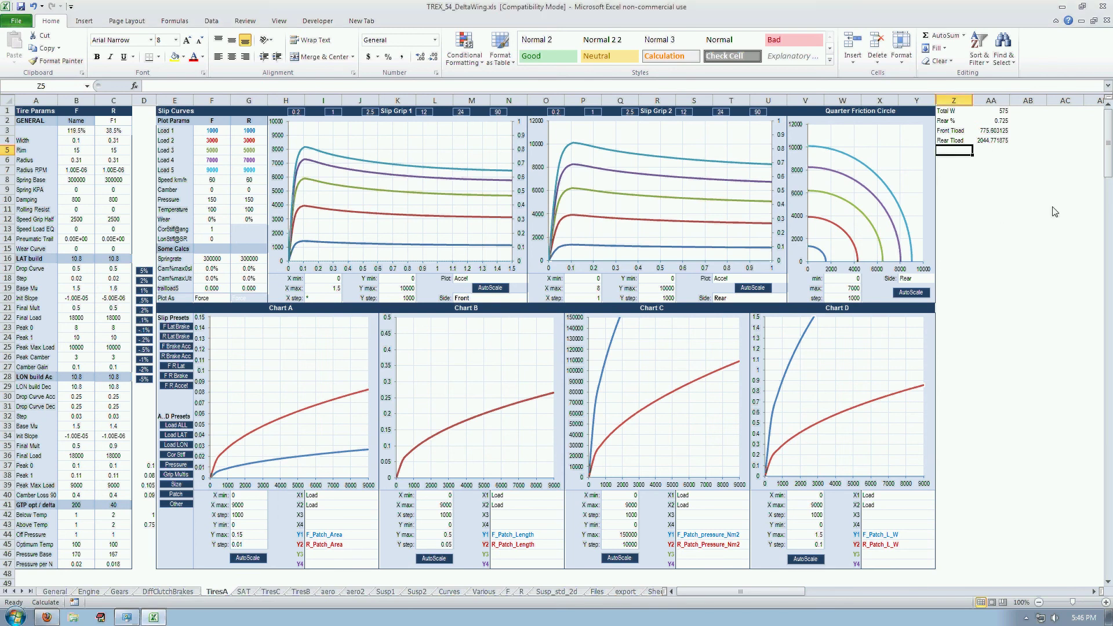
Step: Add the label "DownF r%" in Z6 and enter 0.75 in AA6
{"action": "key", "text": "Down"}
{"action": "type", "text": "DownF"}
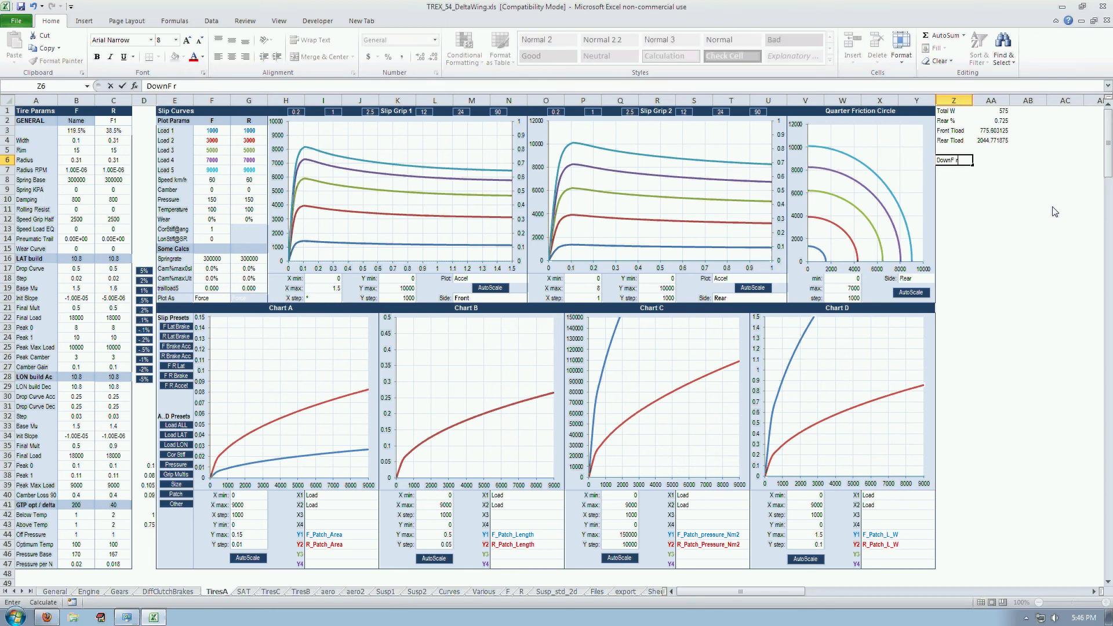
{"action": "type", "text": " r%"}
{"action": "key", "text": "Tab"}
{"action": "type", "text": "0.75"}
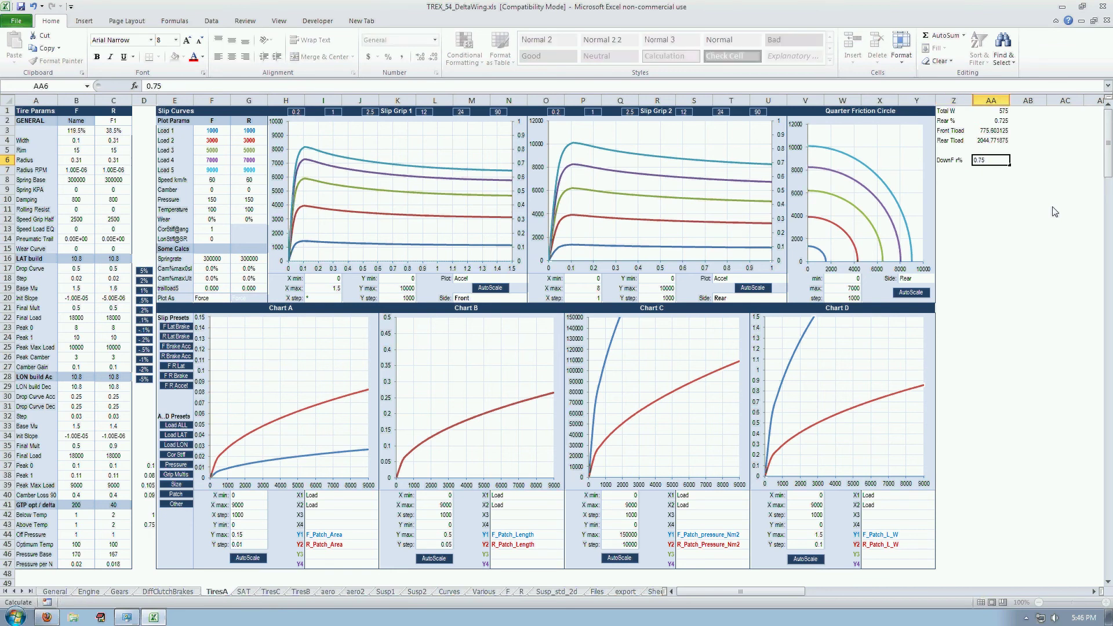
{"action": "key", "text": "Return"}
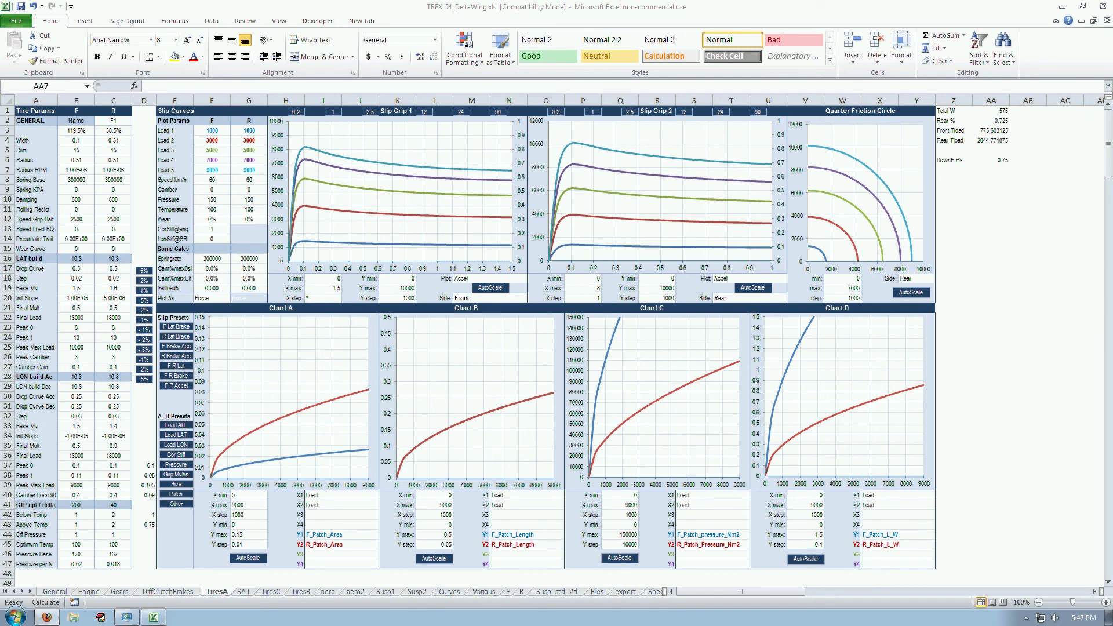
Step: Check the coefficient of drag and the rear downforce share on the DeltaWing page in Firefox, then return to the Excel sheet
{"action": "key", "text": "alt+Tab"}
{"action": "left_click_drag", "start_coordinate": [555, 79], "coordinate": [522, 28]}
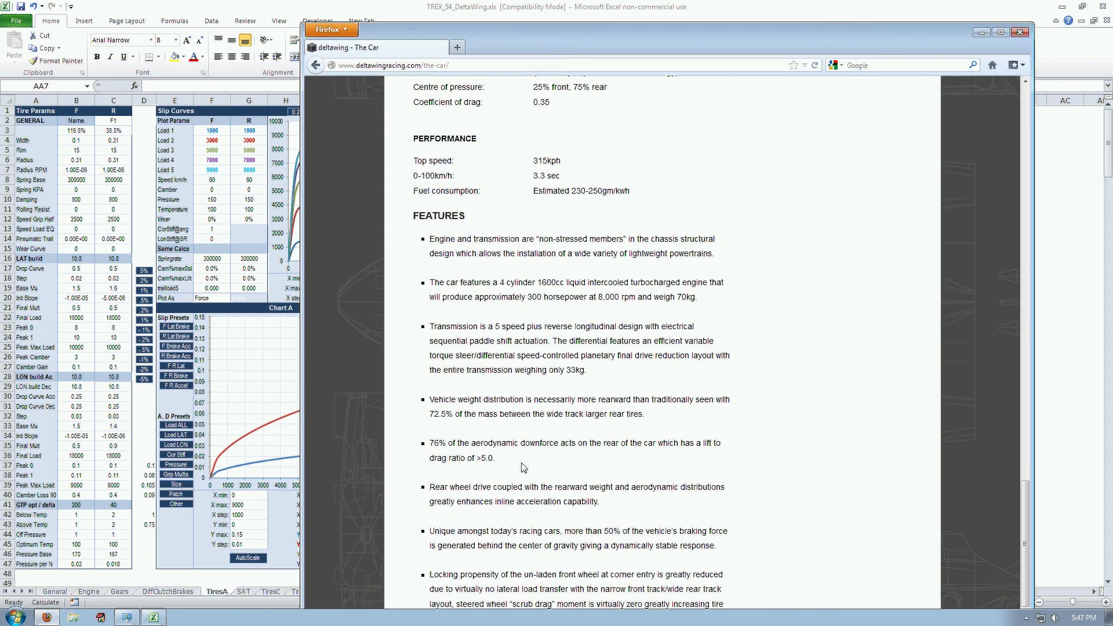
{"action": "scroll", "coordinate": [452, 249], "scroll_direction": "up", "scroll_amount": 2}
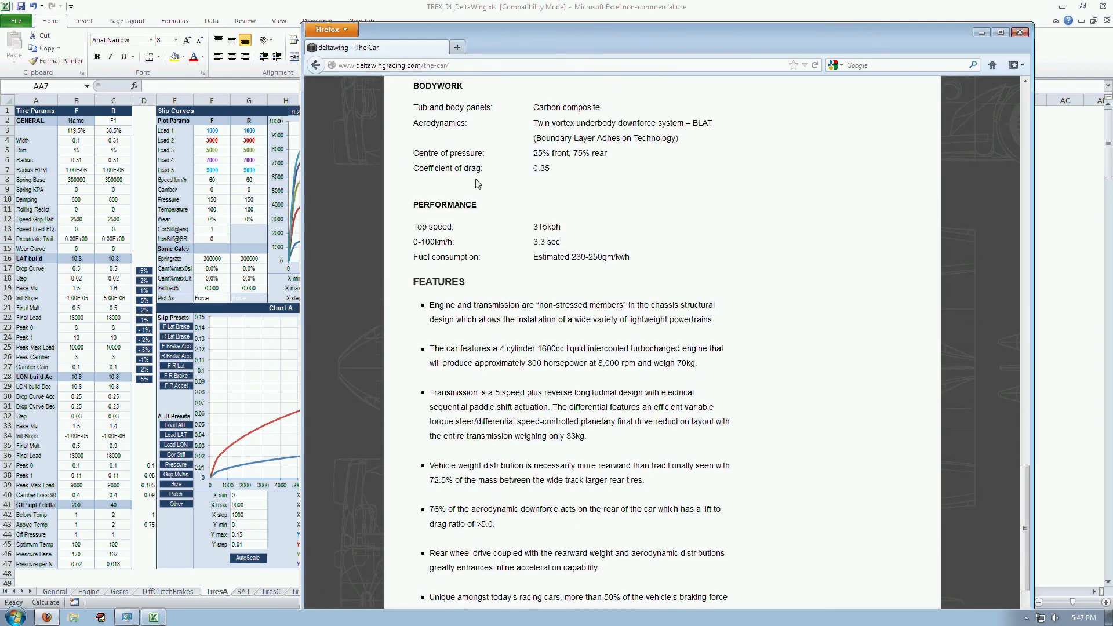
{"action": "left_click_drag", "start_coordinate": [529, 166], "coordinate": [553, 169]}
{"action": "left_click", "coordinate": [528, 490]}
{"action": "scroll", "coordinate": [527, 488], "scroll_direction": "down", "scroll_amount": 4}
{"action": "left_click_drag", "start_coordinate": [430, 378], "coordinate": [511, 398]}
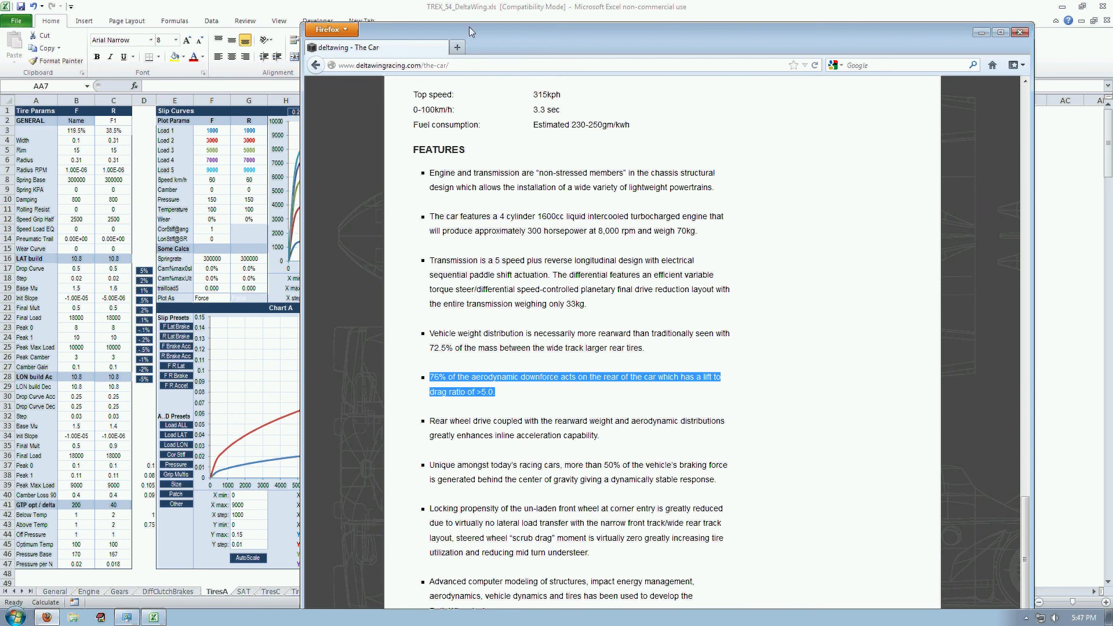
{"action": "key", "text": "alt+Tab"}
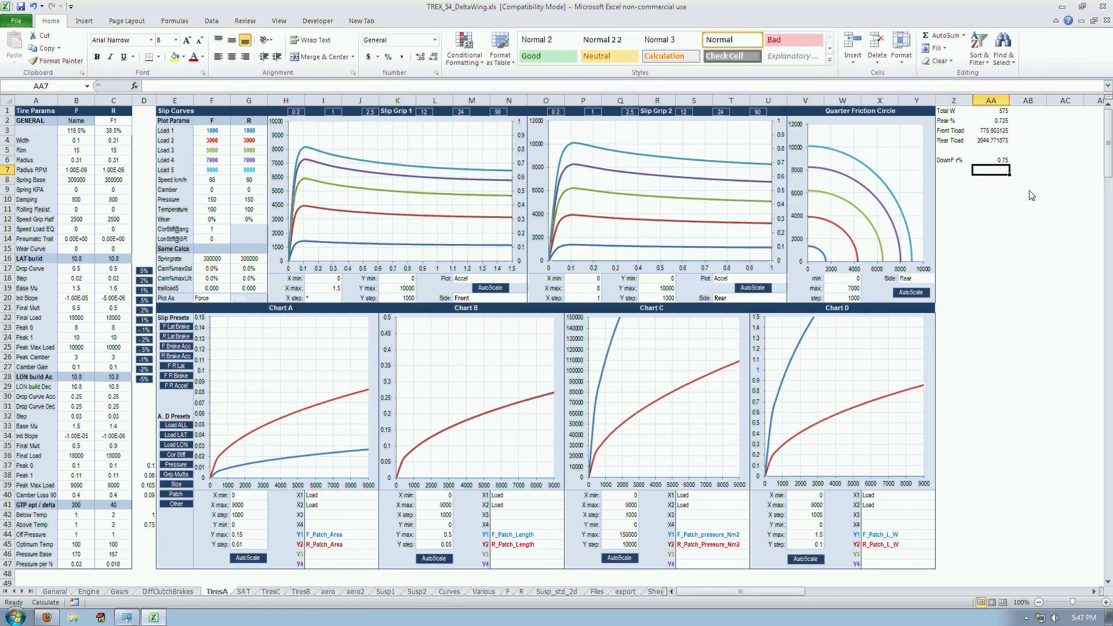
Step: Set the rear downforce share in AA6 to 0.76
{"action": "left_click", "coordinate": [1007, 160]}
{"action": "type", "text": "0"}
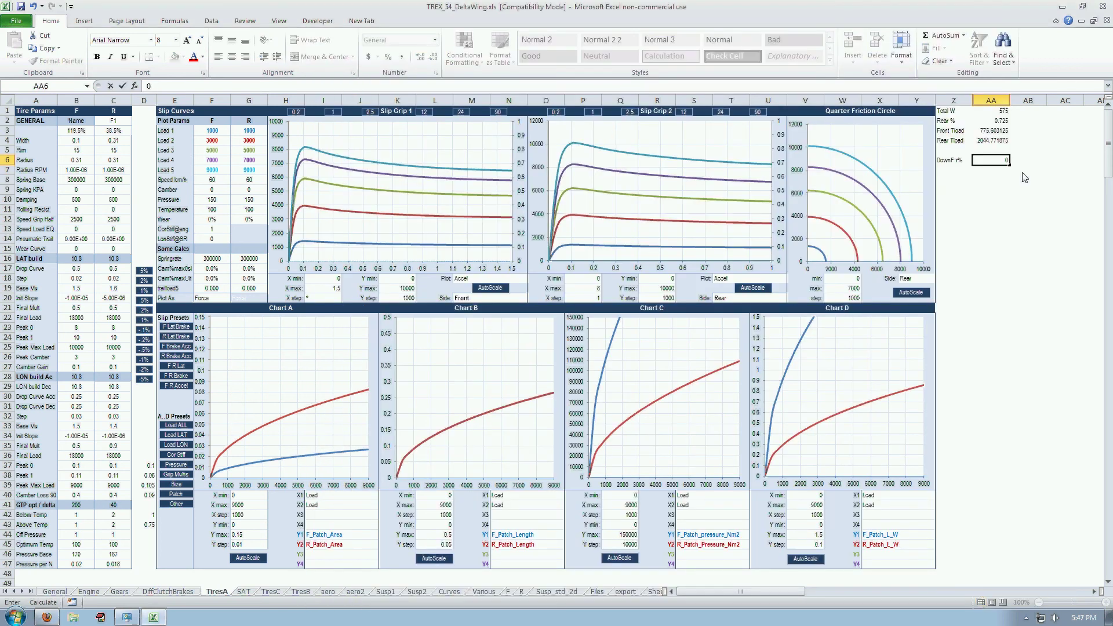
{"action": "type", "text": ".76"}
{"action": "key", "text": "Return"}
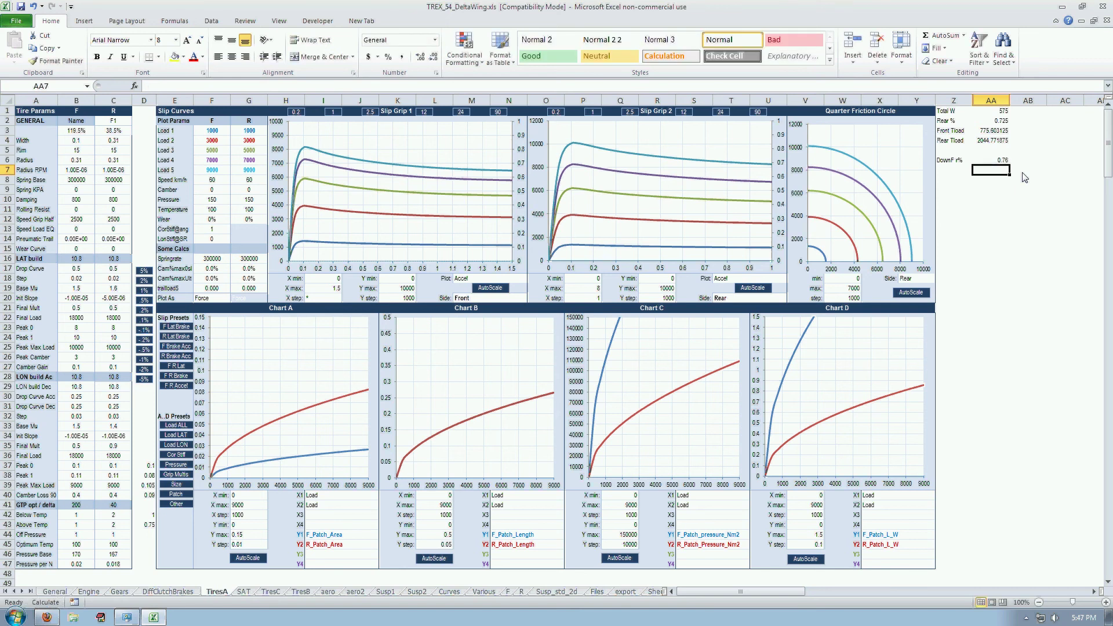
Step: Review the torque, power and TorqueEff settings on the Engine sheet
{"action": "key", "text": "Left"}
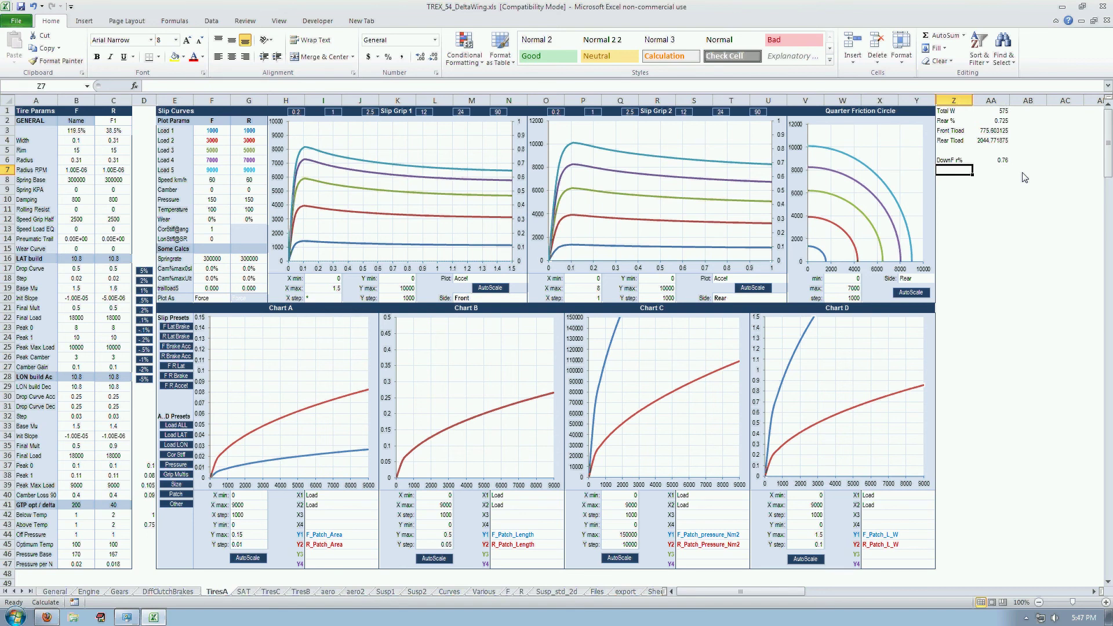
{"action": "key", "text": "Right"}
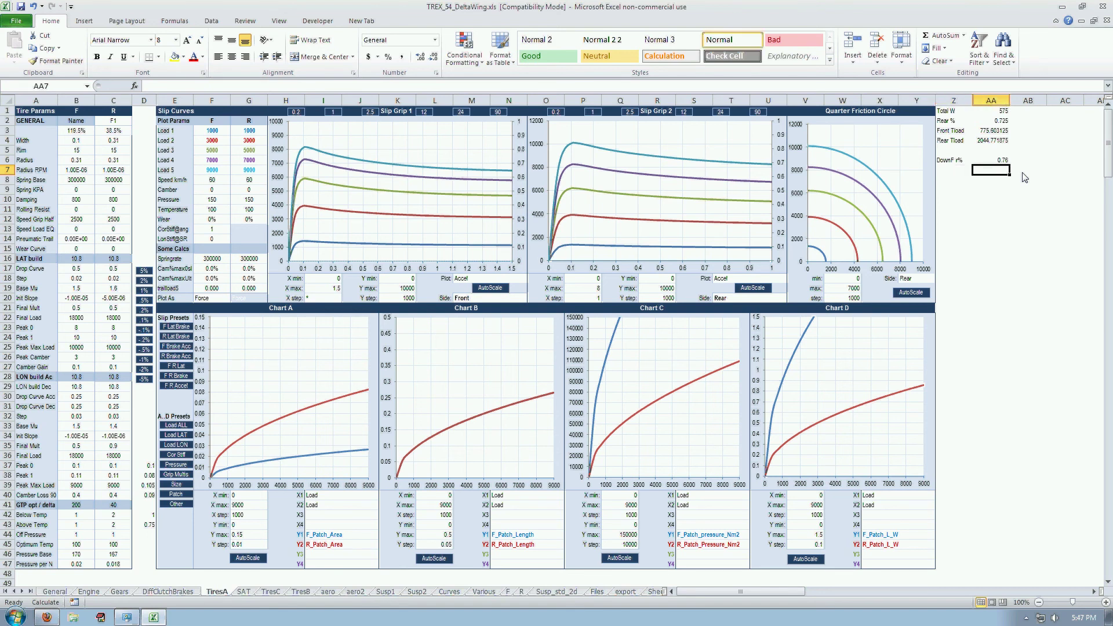
{"action": "key", "text": "Left"}
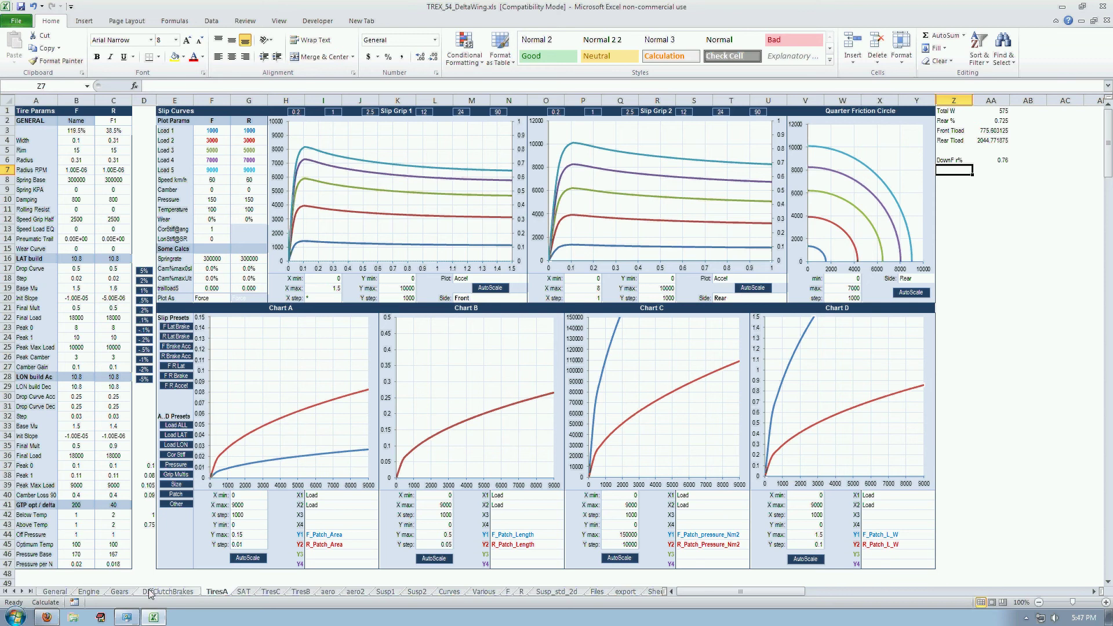
{"action": "left_click", "coordinate": [93, 592]}
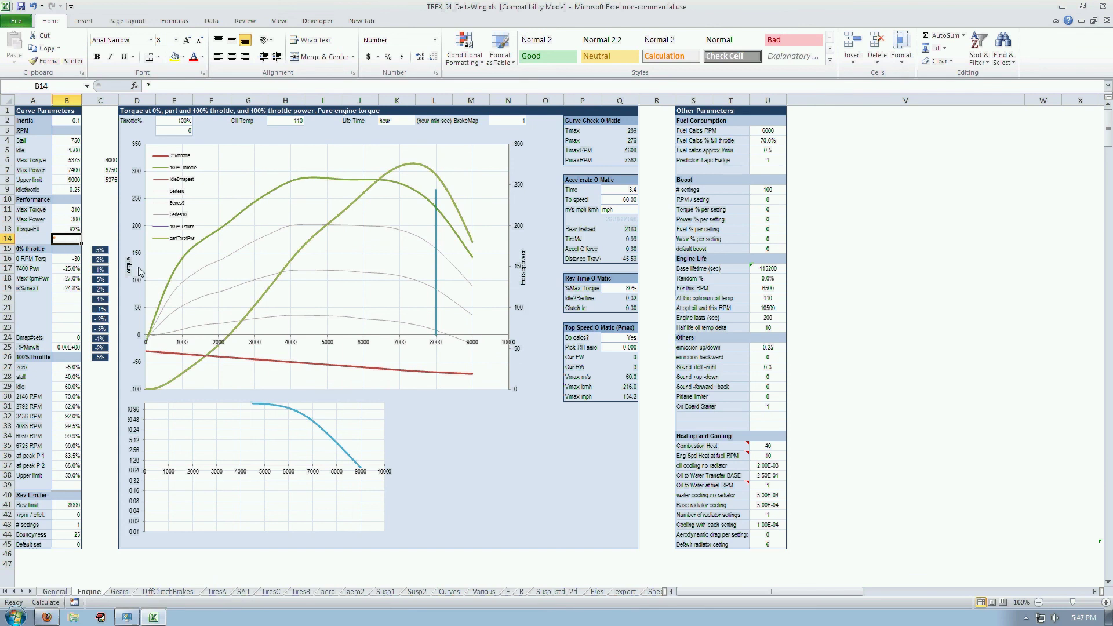
{"action": "key", "text": "Escape"}
{"action": "key", "text": "Up"}
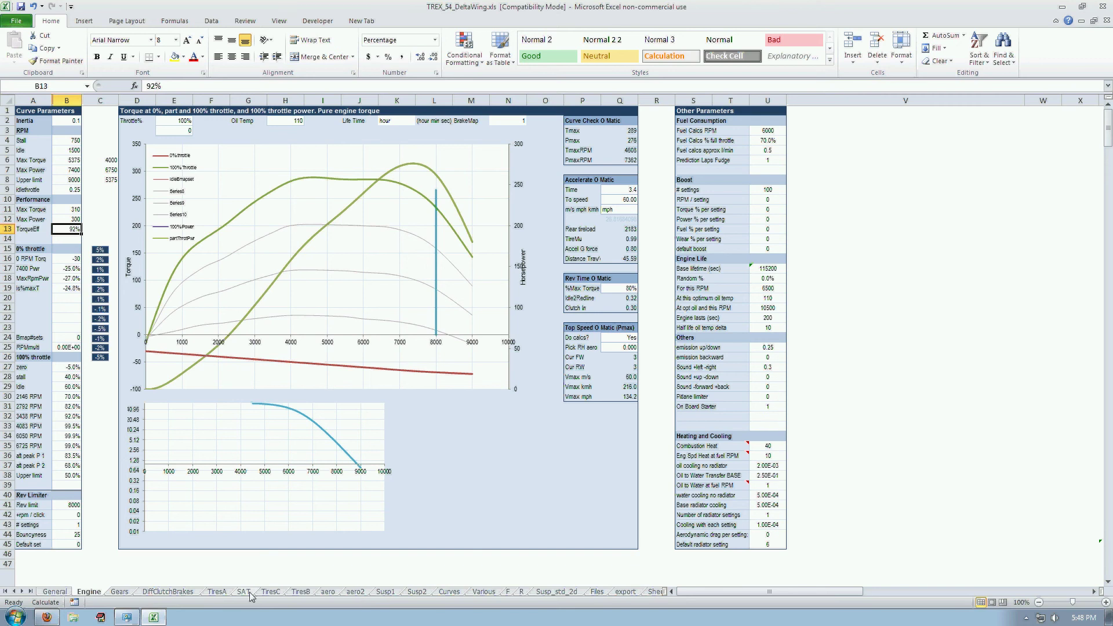
Step: Set the front and rear Rolling Resist values on the TiresA sheet to 800
{"action": "left_click", "coordinate": [219, 591]}
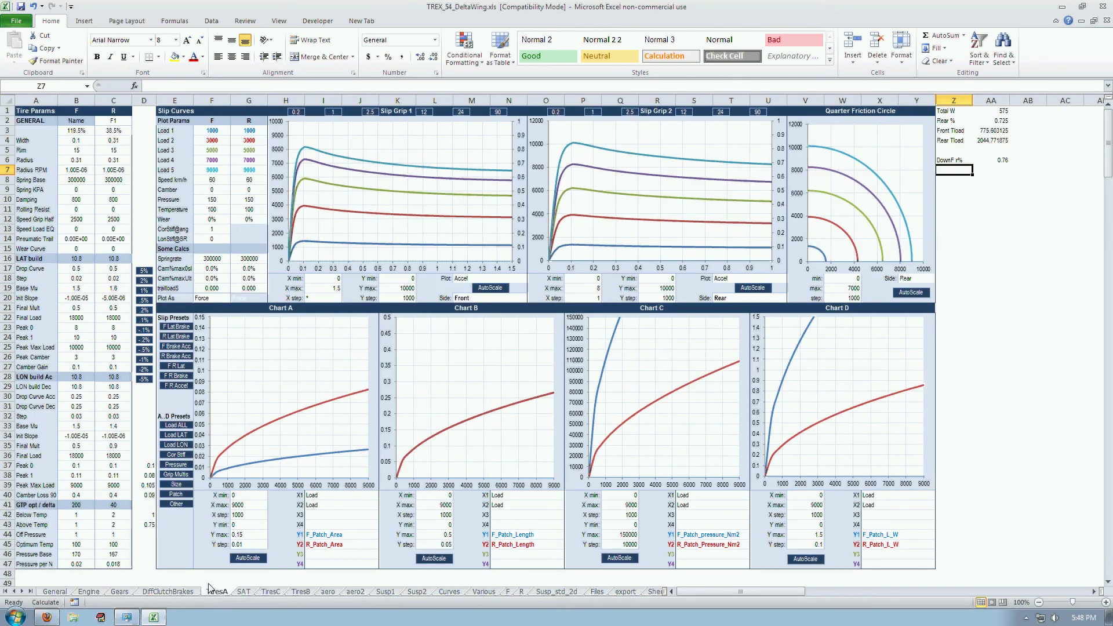
{"action": "left_click", "coordinate": [91, 210]}
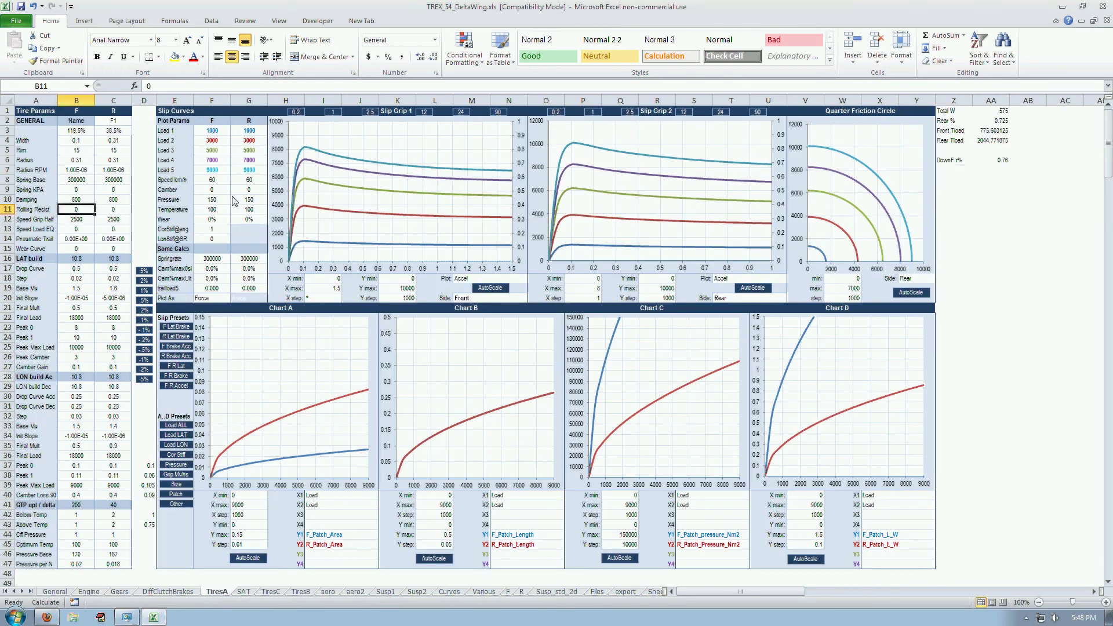
{"action": "type", "text": "800"}
{"action": "key", "text": "Tab"}
{"action": "type", "text": "800"}
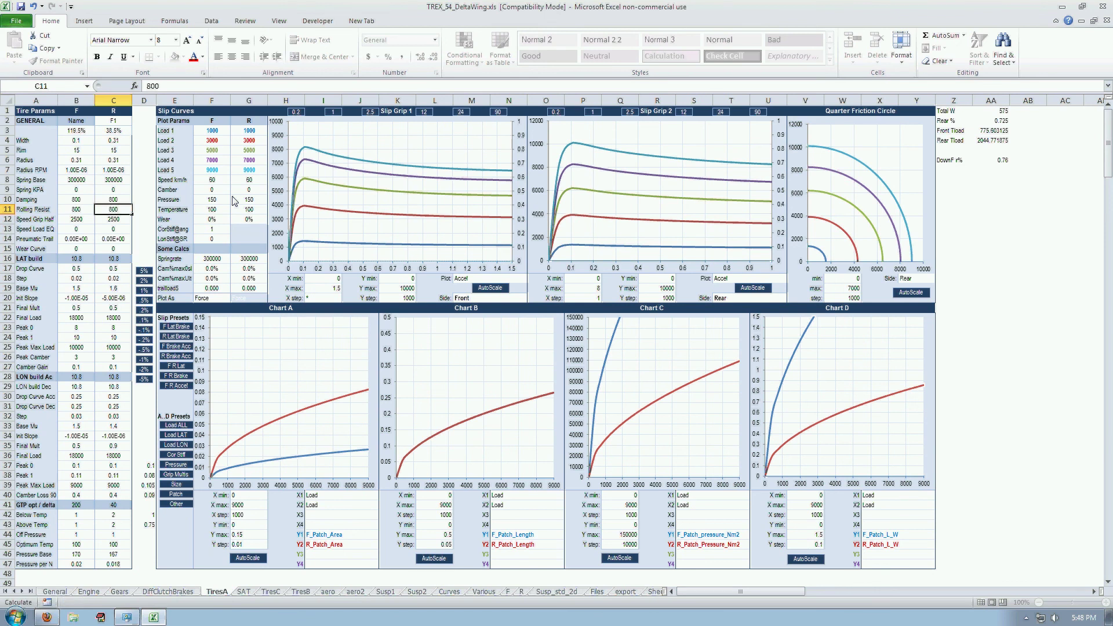
{"action": "key", "text": "Down"}
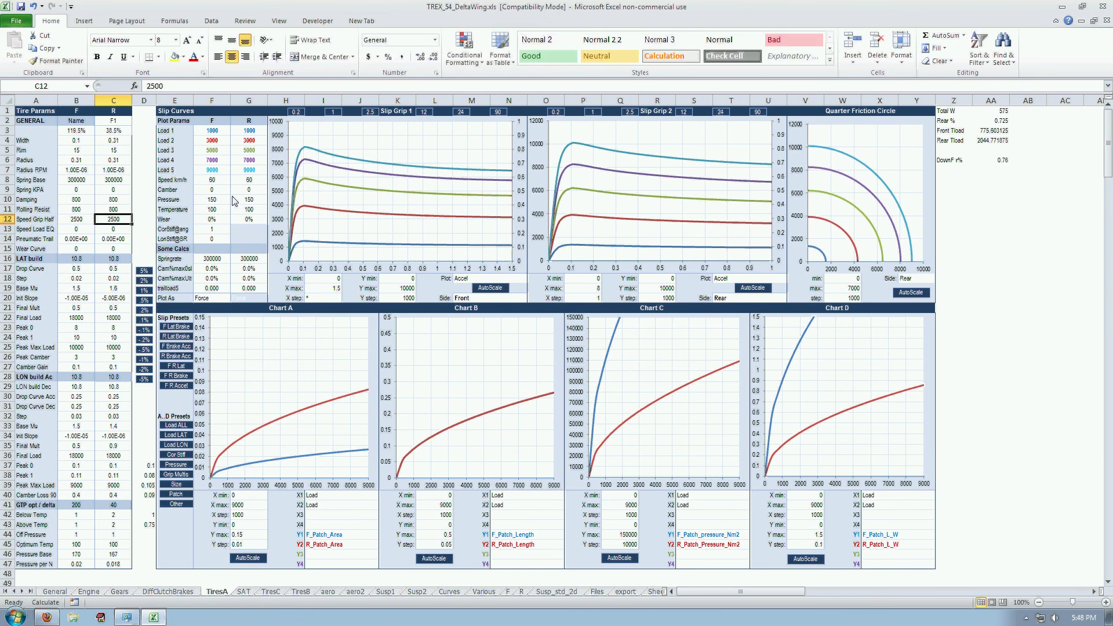
Step: Set Front Bearing Friction to 1 and Rear Bearing Friction to 3 on the Susp1 sheet
{"action": "left_click", "coordinate": [377, 595]}
{"action": "left_click", "coordinate": [368, 537]}
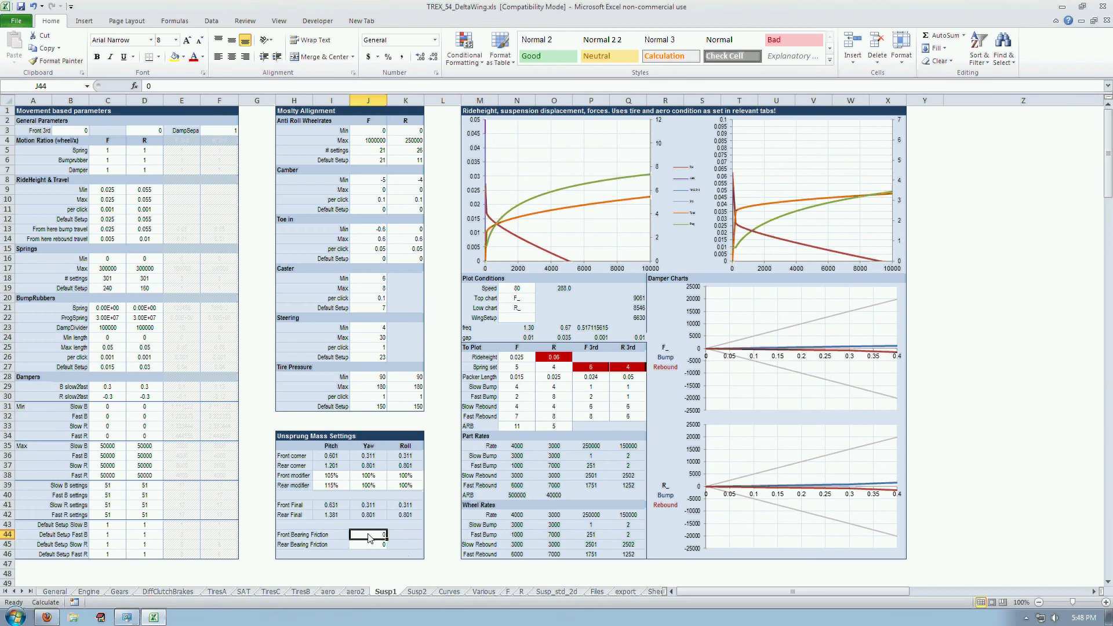
{"action": "type", "text": "1"}
{"action": "key", "text": "Return"}
{"action": "type", "text": "3"}
{"action": "key", "text": "Return"}
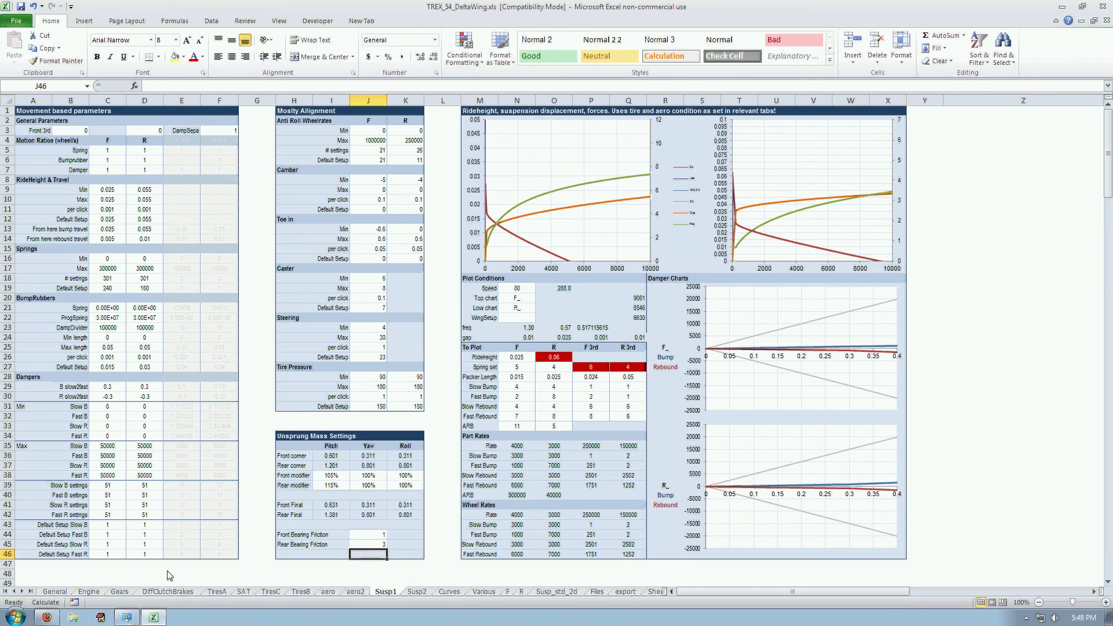
Step: Set DragBase in the aero sheet's body parameters to 0.3 and check the Vmax figures in the Drag table
{"action": "left_click", "coordinate": [334, 592]}
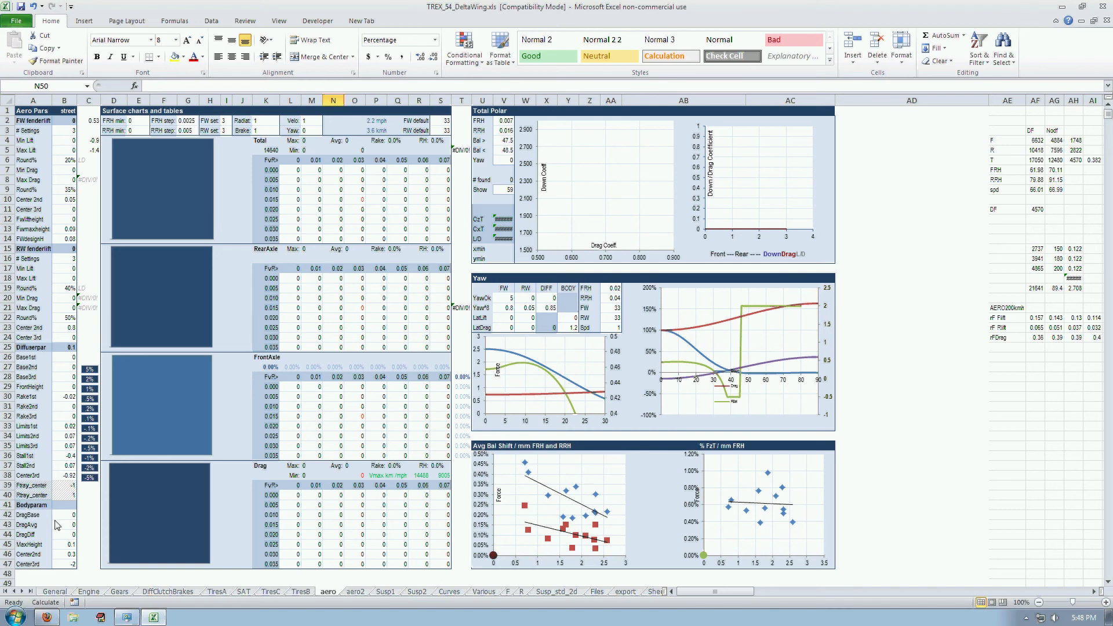
{"action": "left_click", "coordinate": [62, 545]}
{"action": "key", "text": "Up"}
{"action": "key", "text": "Up"}
{"action": "key", "text": "Up"}
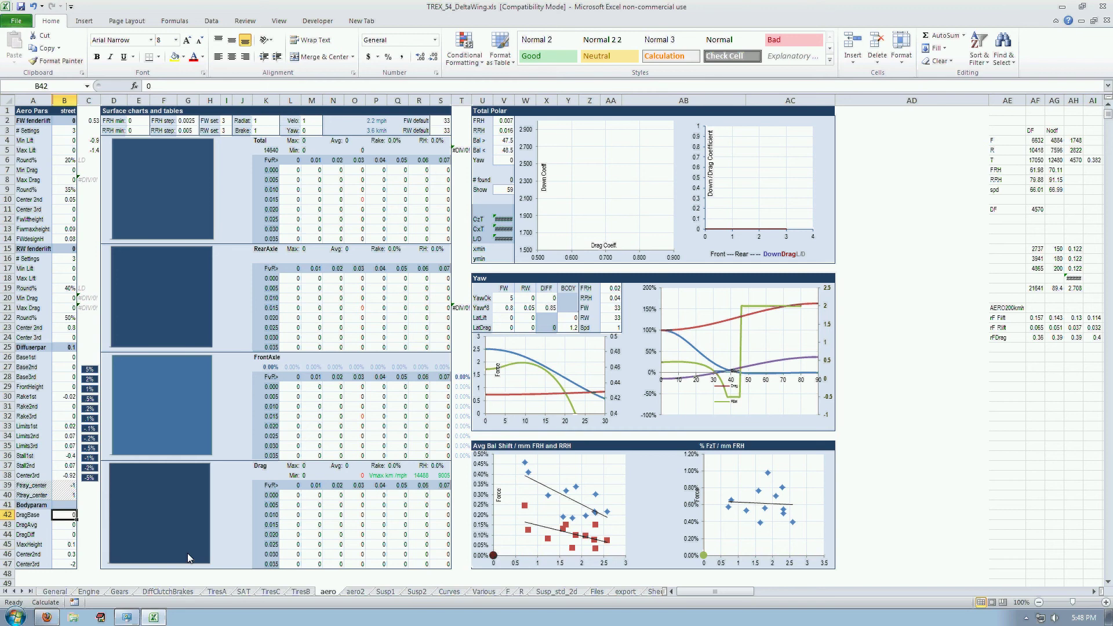
{"action": "type", "text": ".3"}
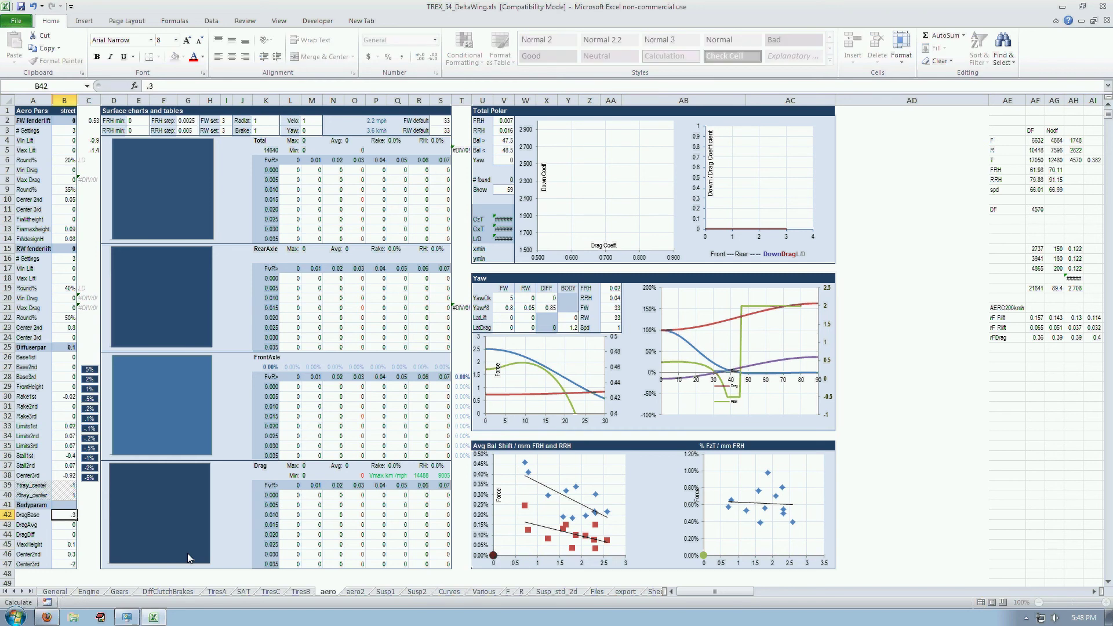
{"action": "key", "text": "Return"}
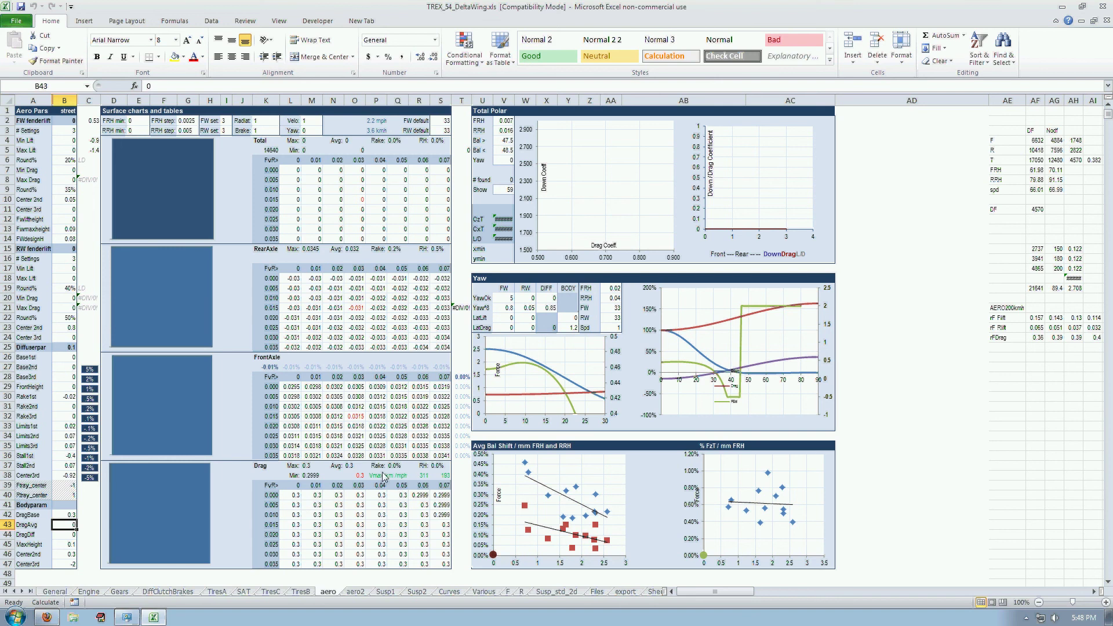
{"action": "left_click_drag", "start_coordinate": [380, 476], "coordinate": [443, 478]}
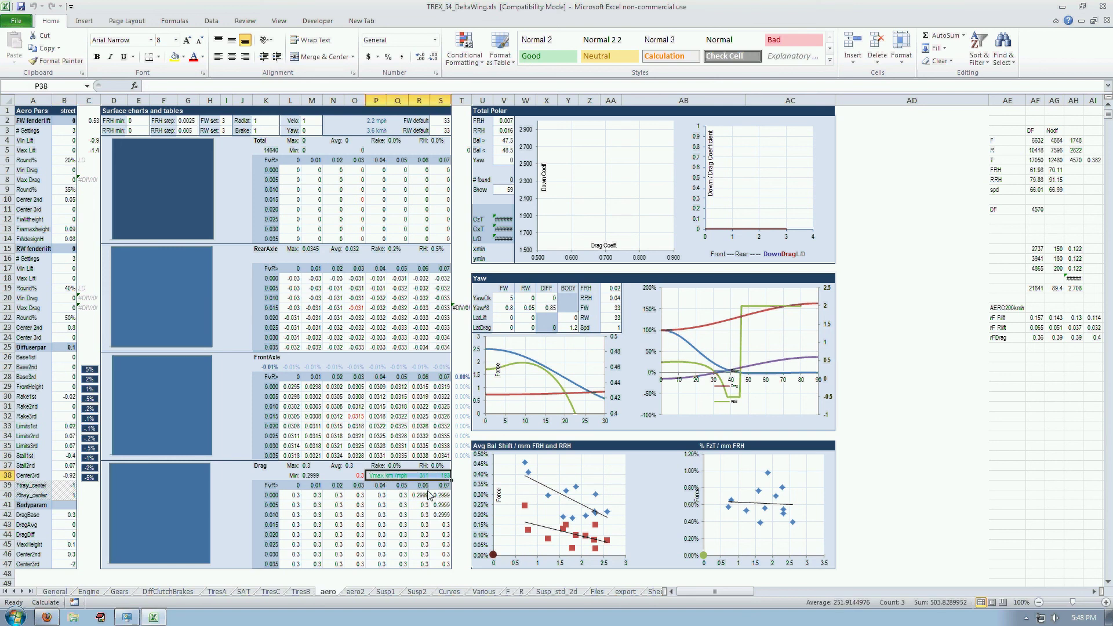
Step: Try DragBase values of 0.25 and 0.28 to compare the calculated top speed
{"action": "left_click", "coordinate": [71, 515]}
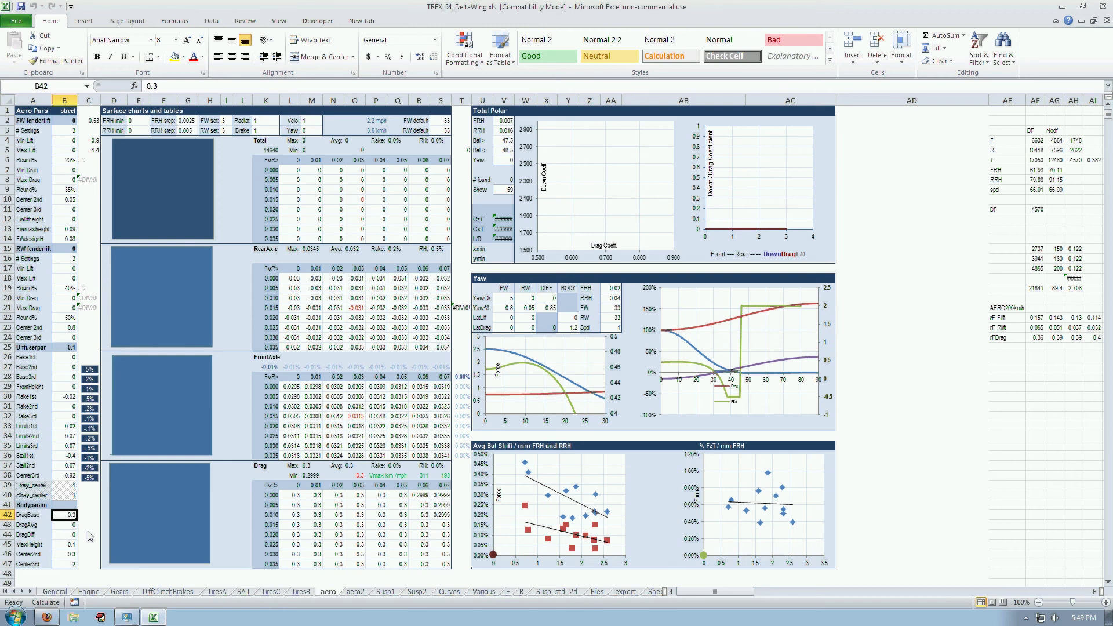
{"action": "type", "text": "0.25"}
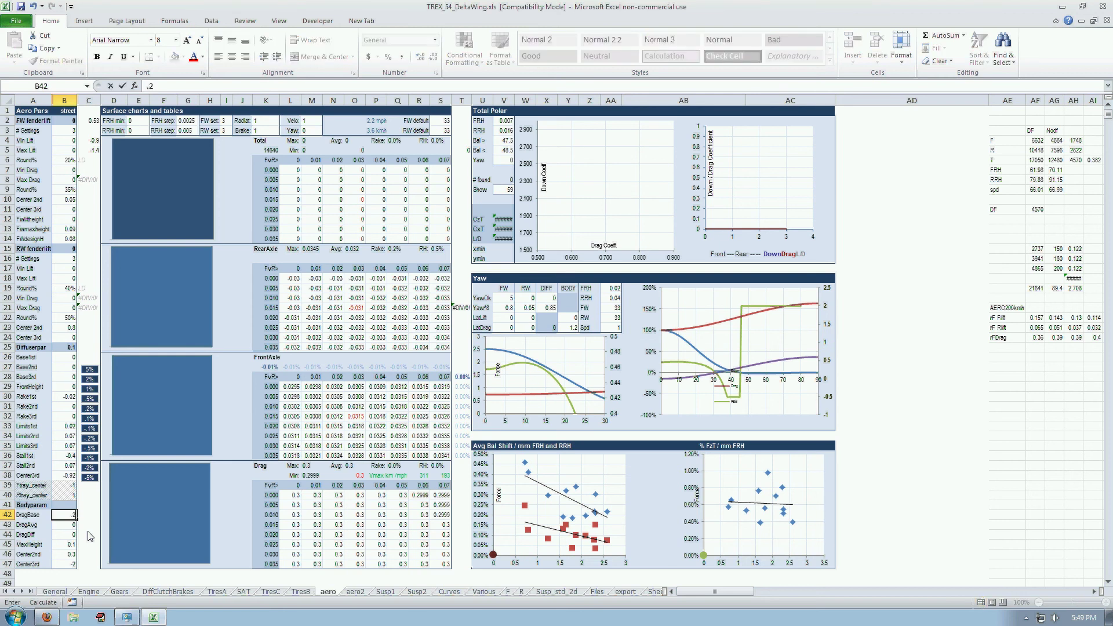
{"action": "key", "text": "Return"}
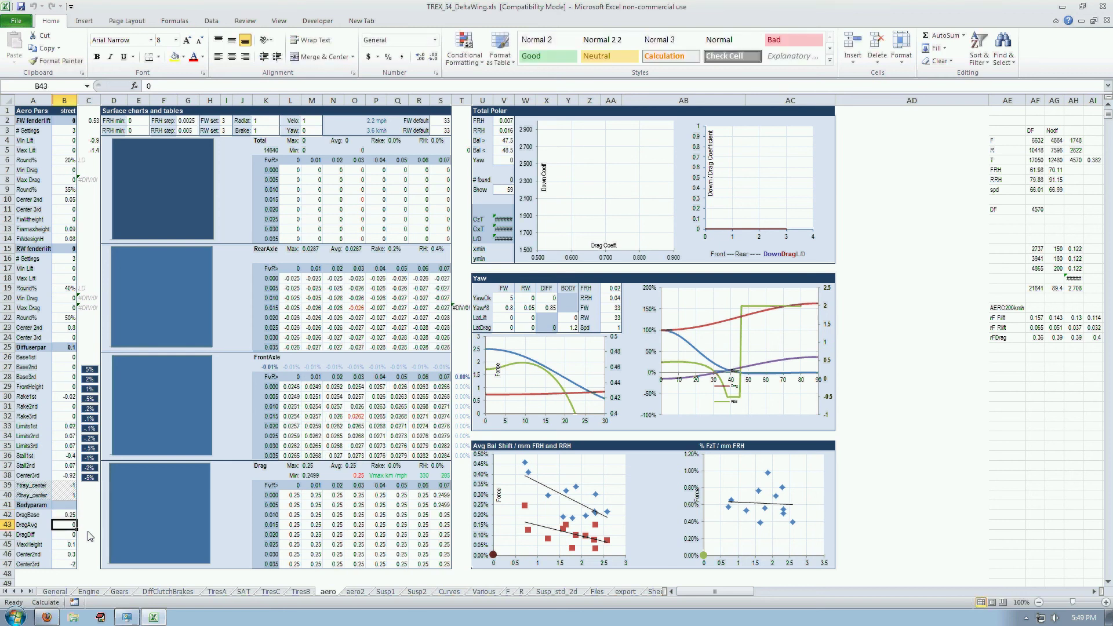
{"action": "key", "text": "Up"}
{"action": "type", "text": ".28"}
{"action": "key", "text": "Return"}
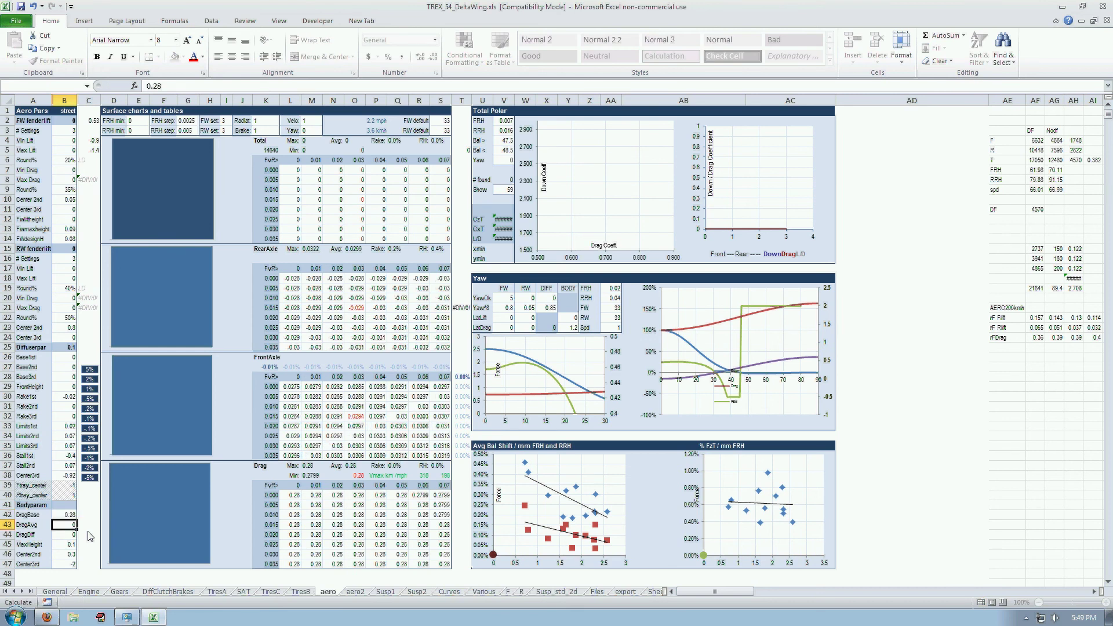
Step: Set DragBase to 0.275 and check the resulting Vmax figures in the Drag table
{"action": "key", "text": "Up"}
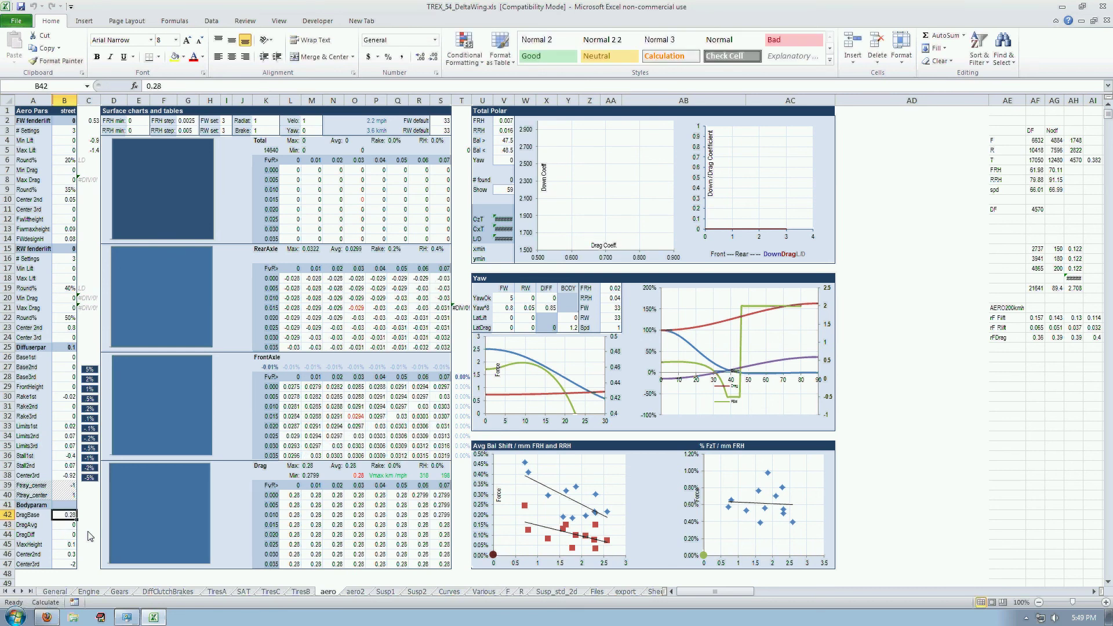
{"action": "type", "text": ".275"}
{"action": "key", "text": "Return"}
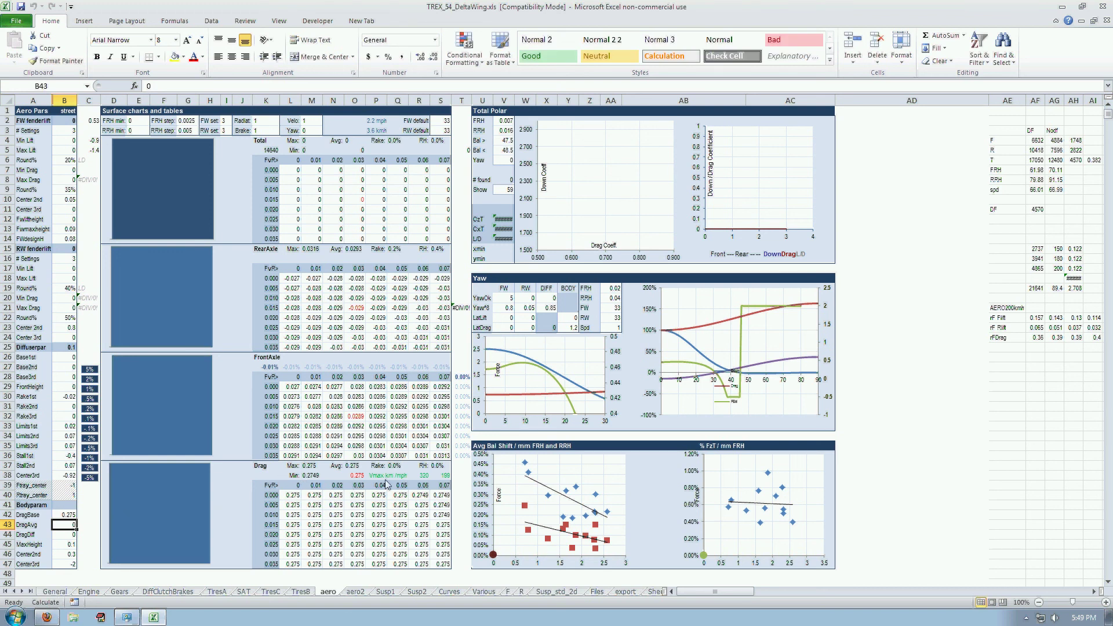
{"action": "left_click_drag", "start_coordinate": [373, 476], "coordinate": [446, 480]}
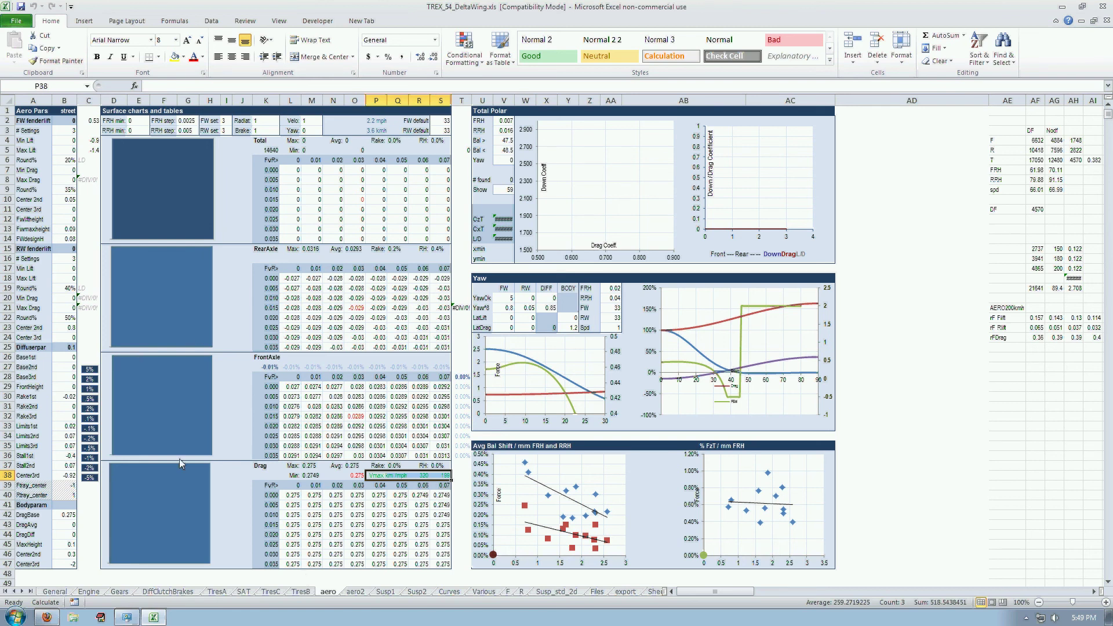
{"action": "left_click", "coordinate": [64, 515]}
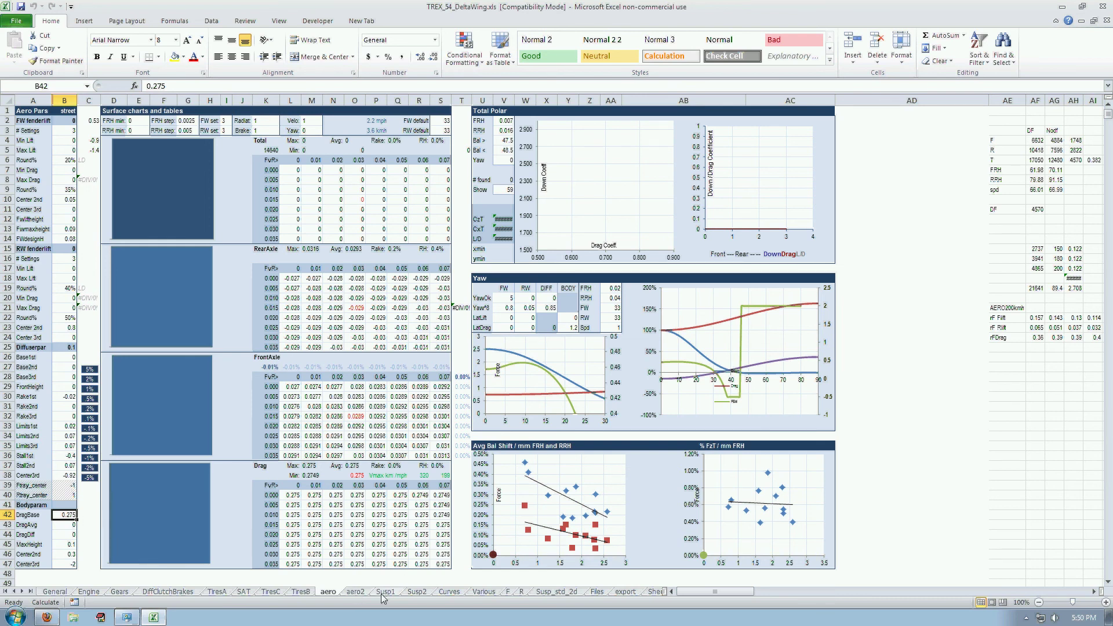
Step: On the TiresA sheet, add a "drag" row in Z7 with the value 0.275 in AA7
{"action": "left_click", "coordinate": [216, 591]}
{"action": "left_click", "coordinate": [953, 170]}
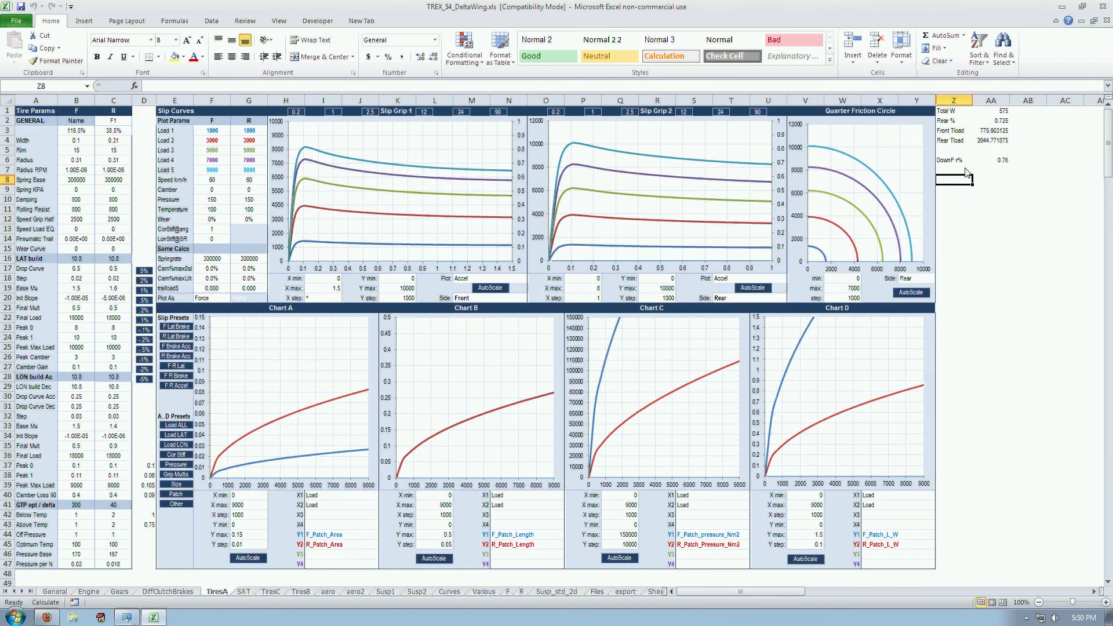
{"action": "type", "text": "drag"}
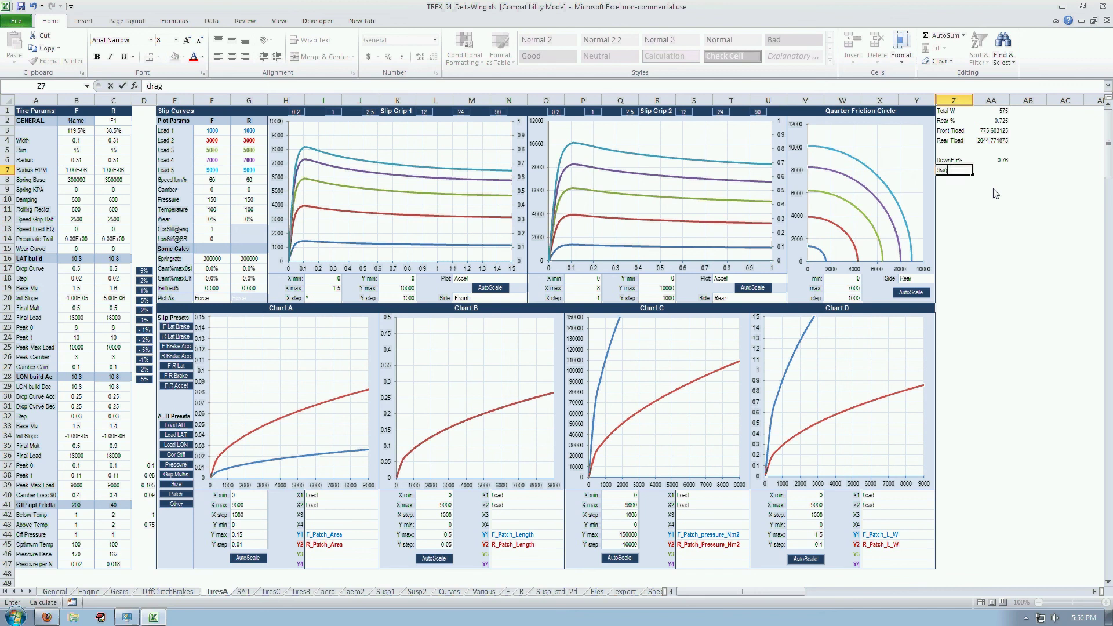
{"action": "key", "text": "Tab"}
{"action": "type", "text": "0.275"}
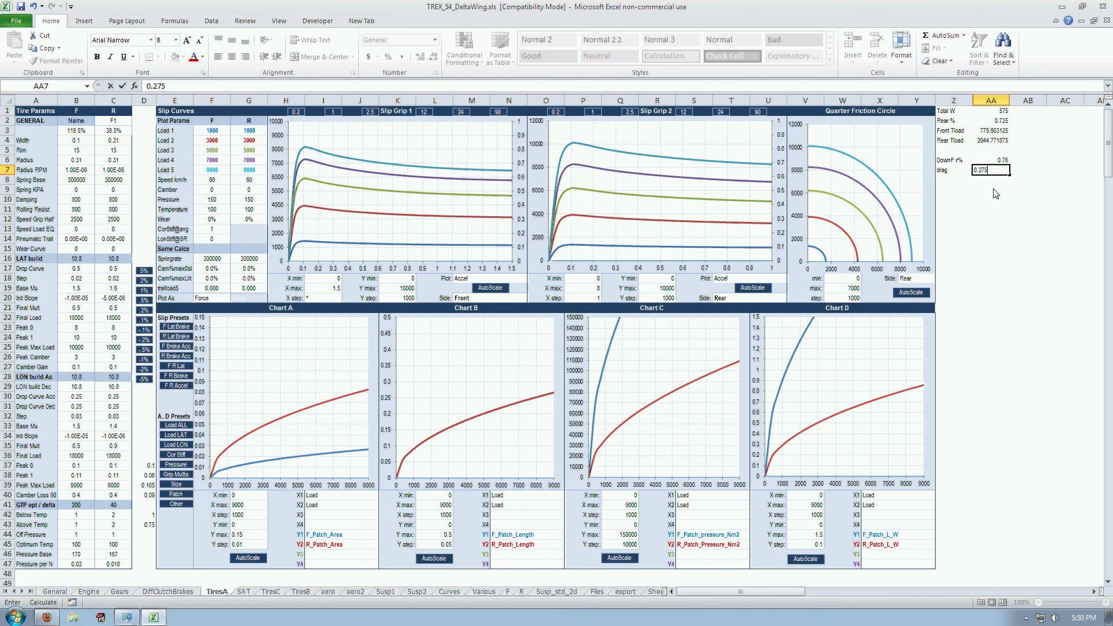
{"action": "key", "text": "Return"}
Step: Add an "l/d" row in Z8 with the value 5.2 in AA8
{"action": "key", "text": "Left"}
{"action": "type", "text": "l/d"}
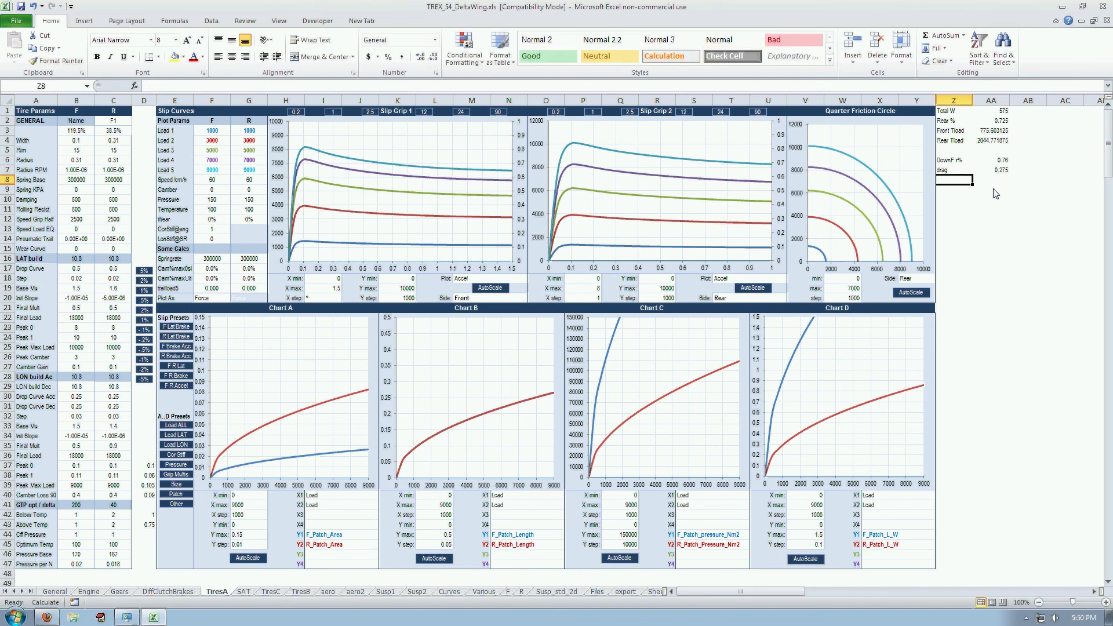
{"action": "key", "text": "Tab"}
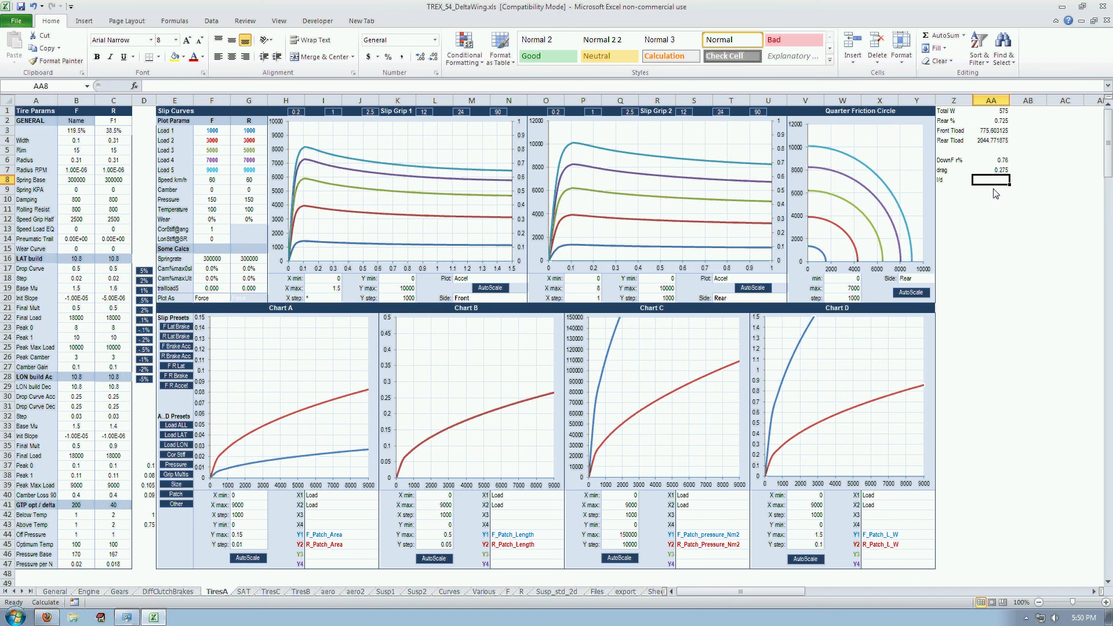
{"action": "type", "text": "5.2"}
{"action": "key", "text": "Return"}
Step: Add a "downforce" row in Z9 and calculate it in AA9 as l/d times drag with =AA8*AA7
{"action": "key", "text": "Left"}
{"action": "type", "text": "down"}
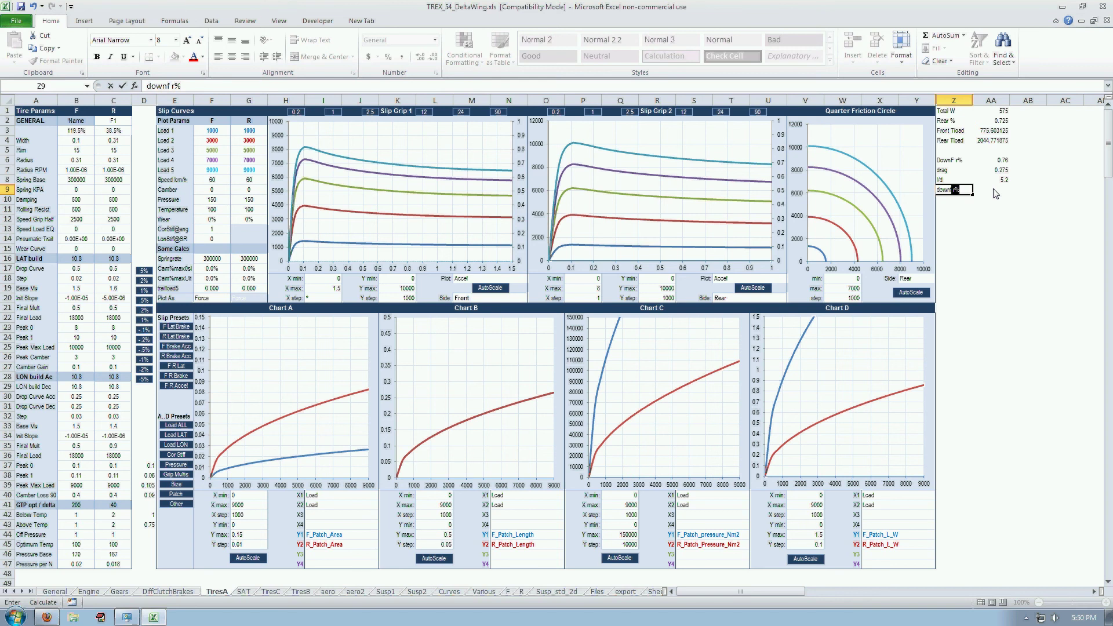
{"action": "type", "text": "force"}
{"action": "key", "text": "Tab"}
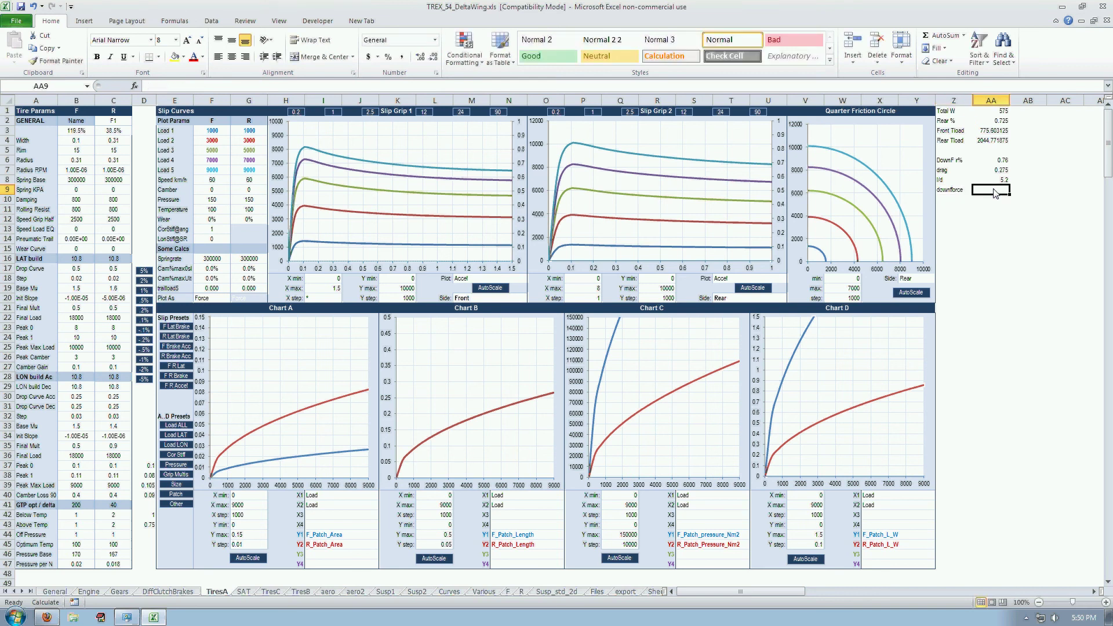
{"action": "type", "text": "="}
{"action": "left_click", "coordinate": [999, 183]}
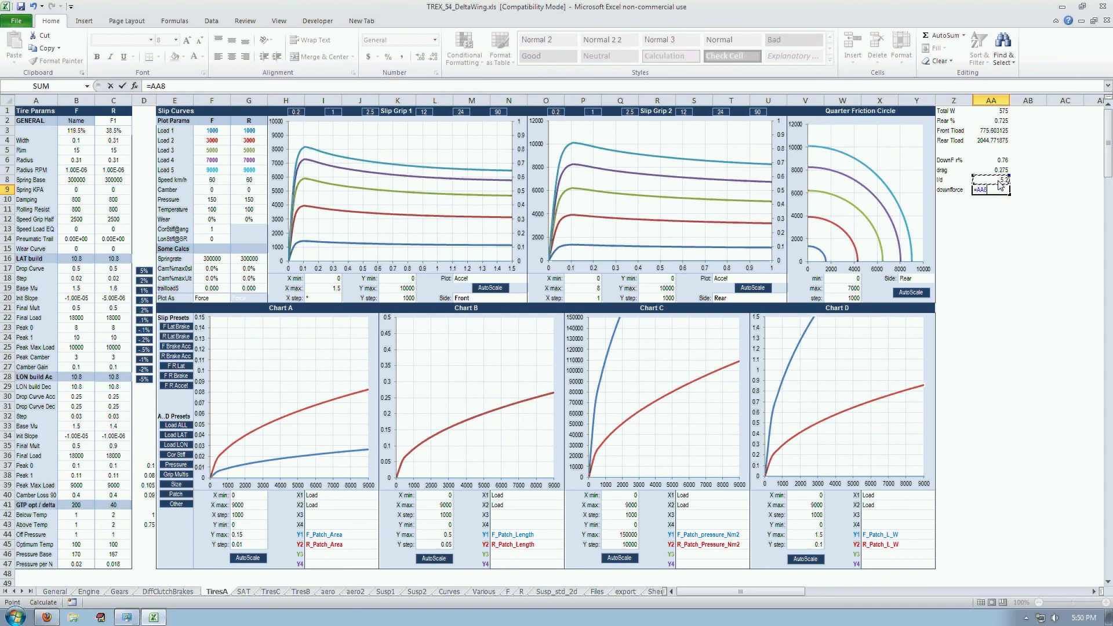
{"action": "type", "text": "*"}
{"action": "left_click", "coordinate": [1002, 171]}
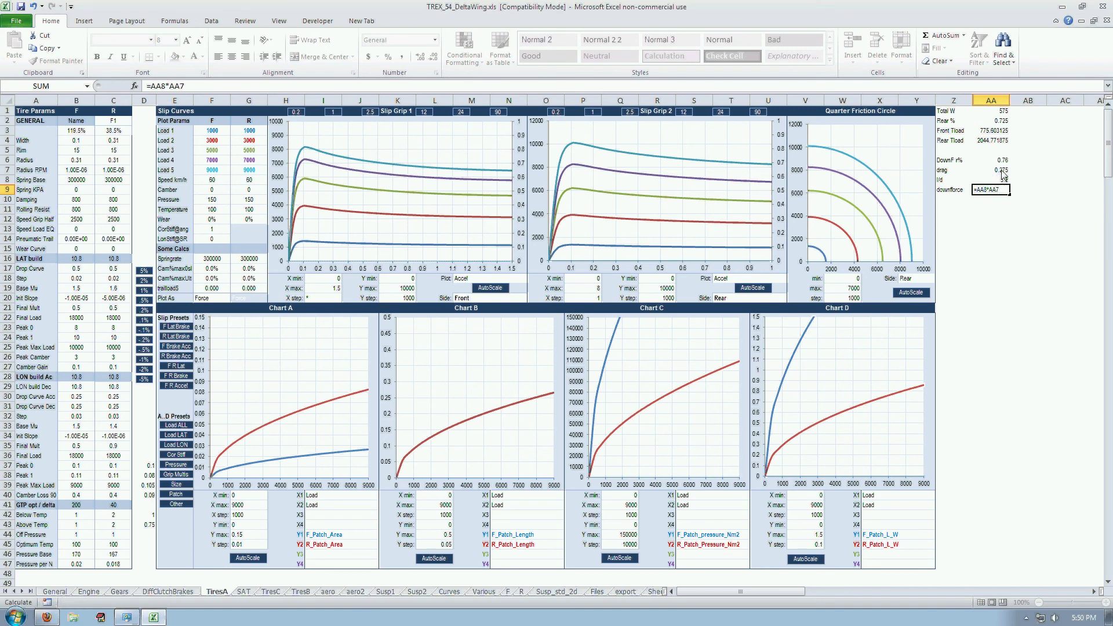
{"action": "key", "text": "Return"}
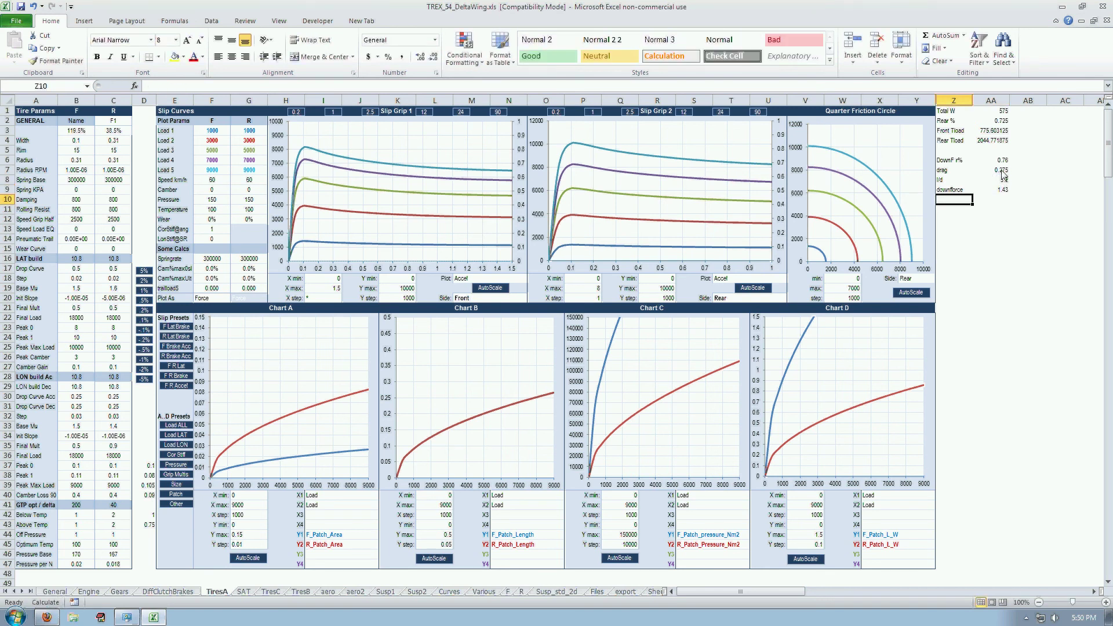
Step: Add a "speed" row in Z10 and convert 315 km/h to metres per second in AA10 with =315/3.6
{"action": "type", "text": "speed"}
{"action": "key", "text": "Tab"}
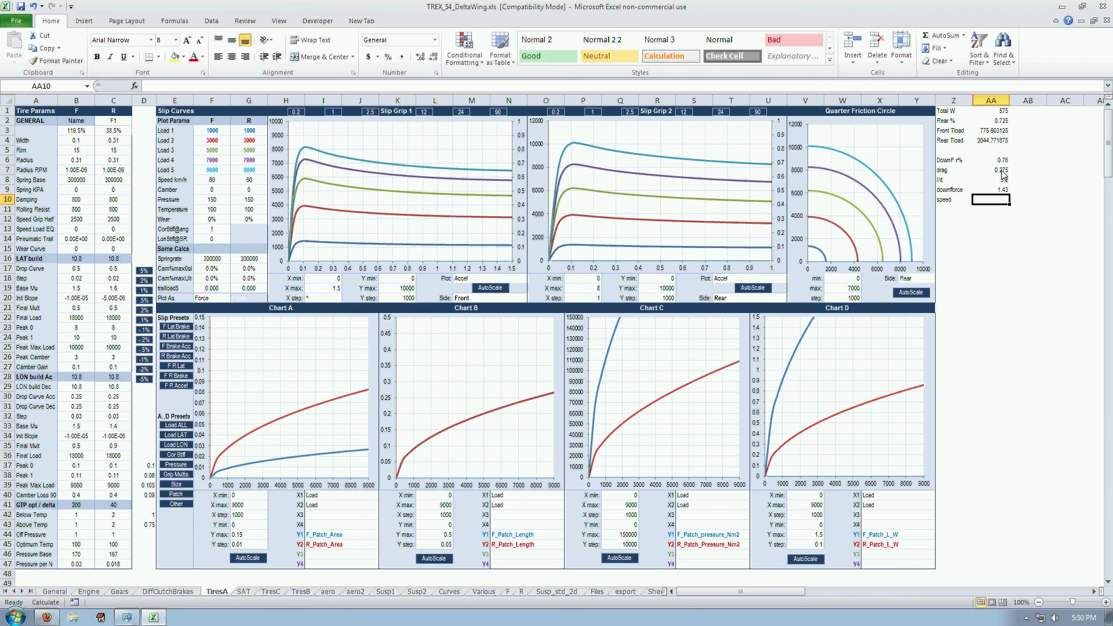
{"action": "type", "text": "="}
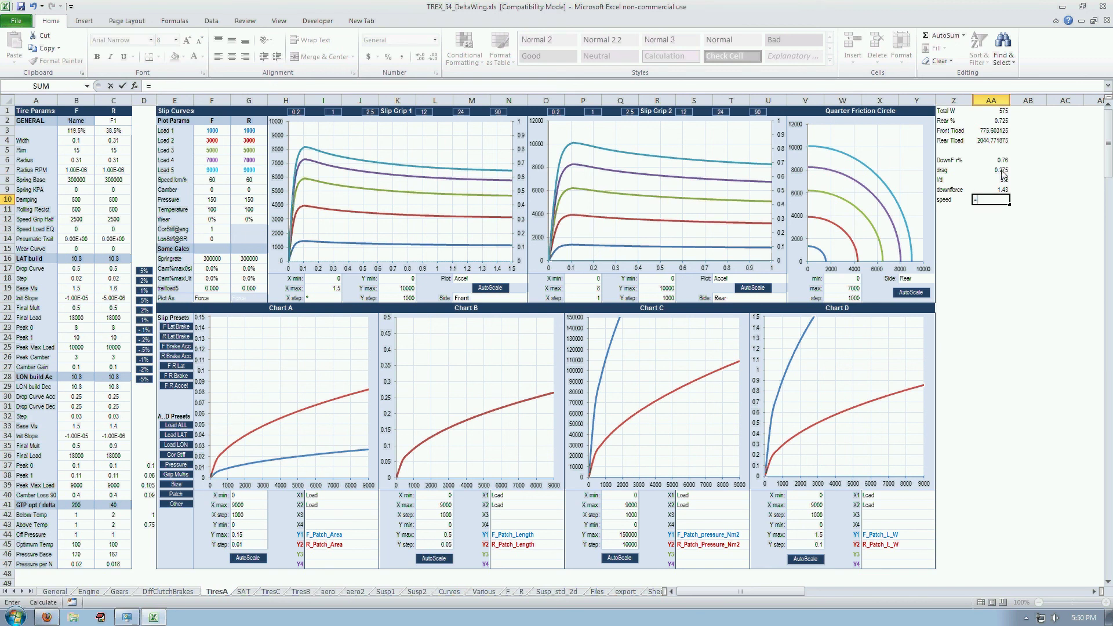
{"action": "type", "text": "315/3.6"}
{"action": "key", "text": "Return"}
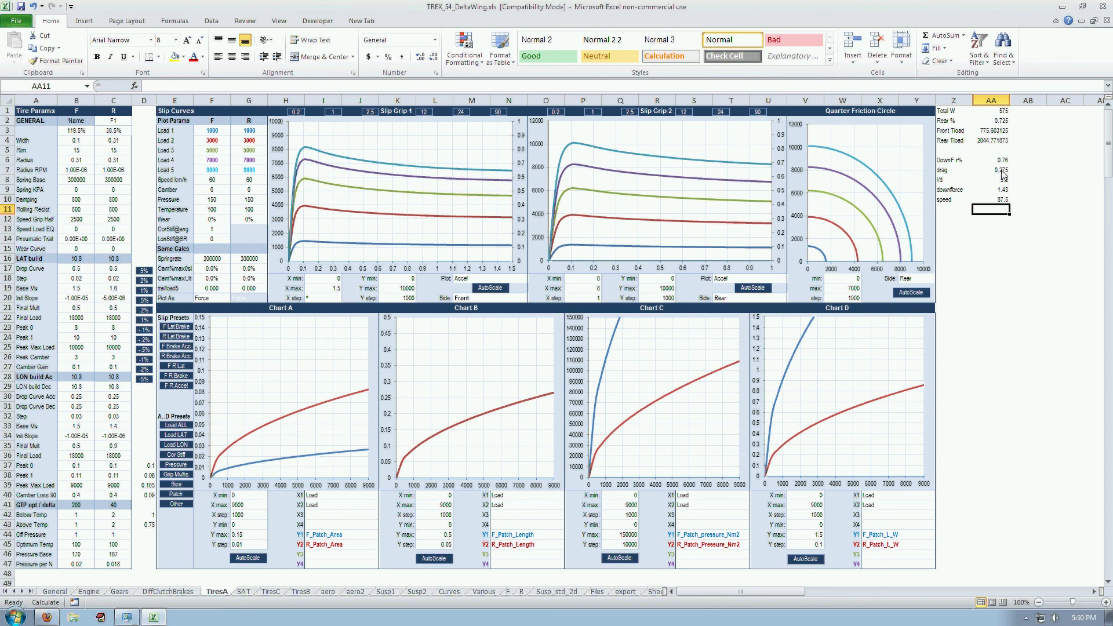
{"action": "key", "text": "Left"}
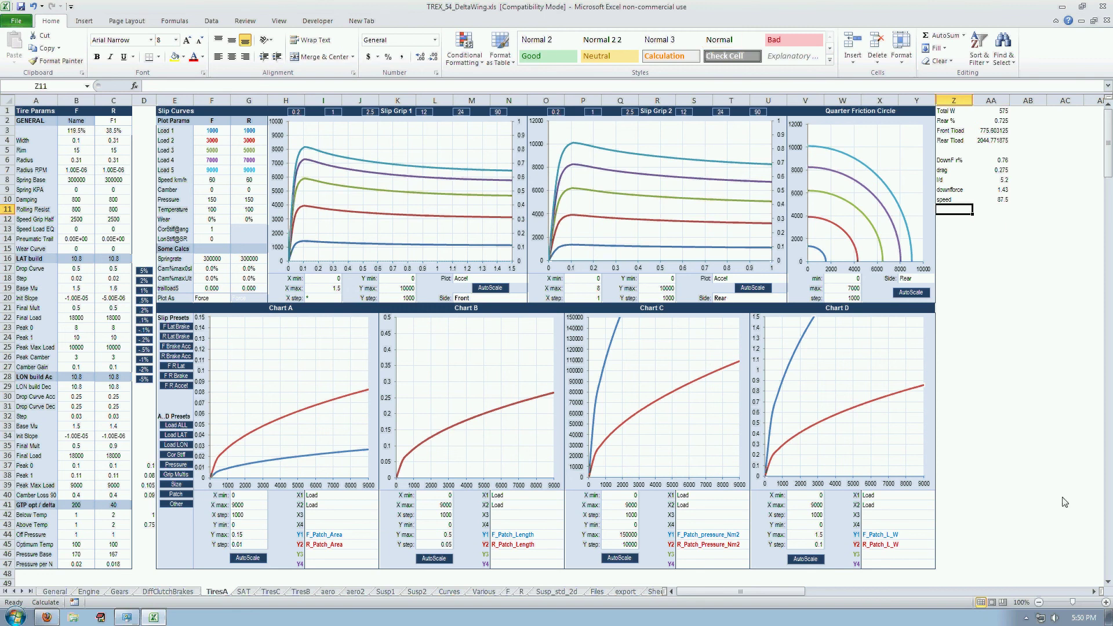
{"action": "type", "text": "="}
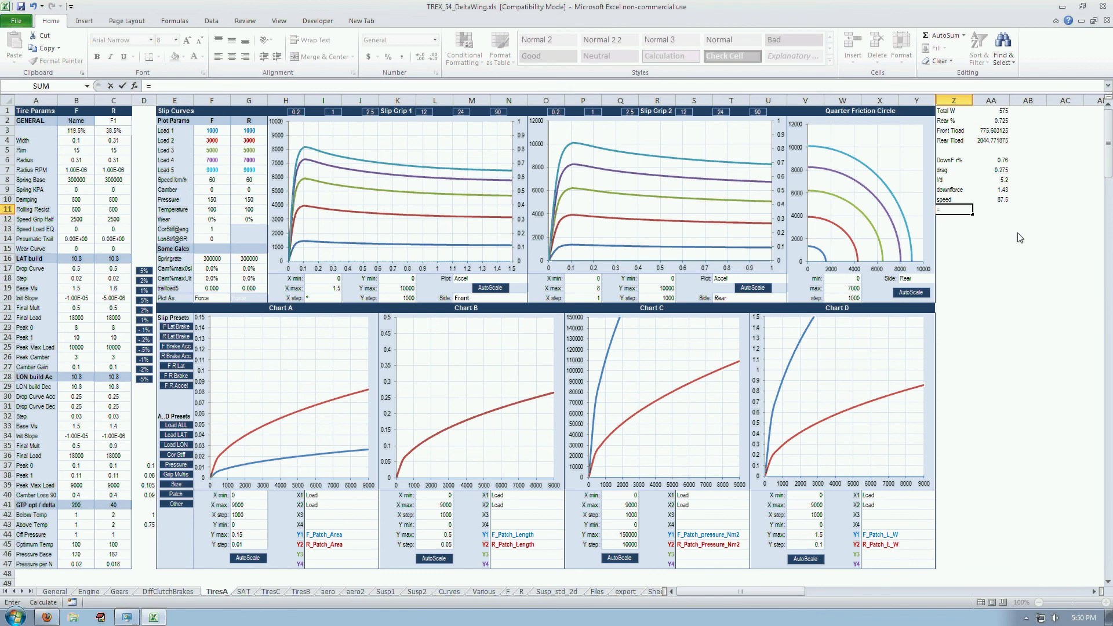
{"action": "left_click", "coordinate": [1004, 200]}
{"action": "key", "text": "BackSpace"}
{"action": "key", "text": "BackSpace"}
{"action": "key", "text": "BackSpace"}
{"action": "key", "text": "BackSpace"}
{"action": "key", "text": "BackSpace"}
{"action": "type", "text": "D"}
{"action": "key", "text": "BackSpace"}
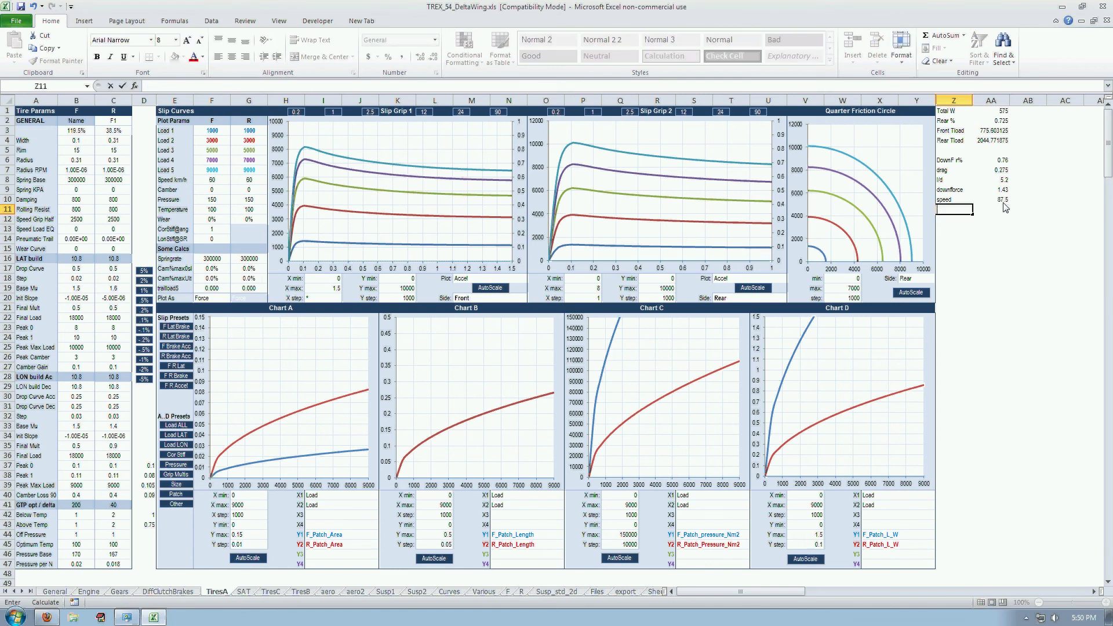
Step: Relabel the downforce row in Z9 as "DownCoeff"
{"action": "key", "text": "Up"}
{"action": "key", "text": "Up"}
{"action": "type", "text": "Down"}
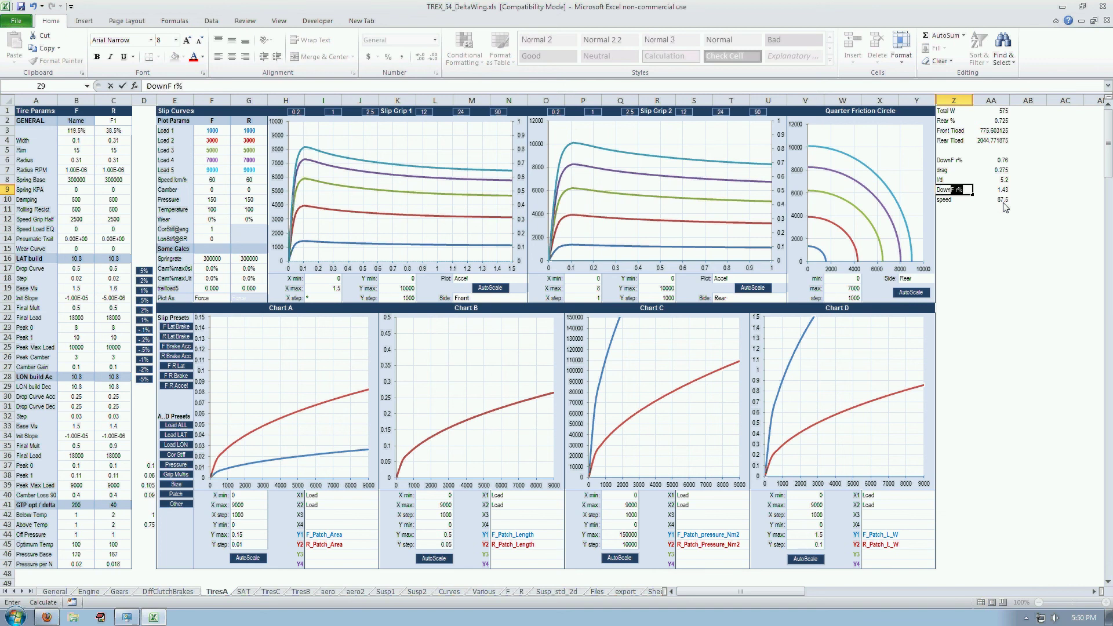
{"action": "type", "text": "Coeff"}
{"action": "key", "text": "Return"}
{"action": "key", "text": "Return"}
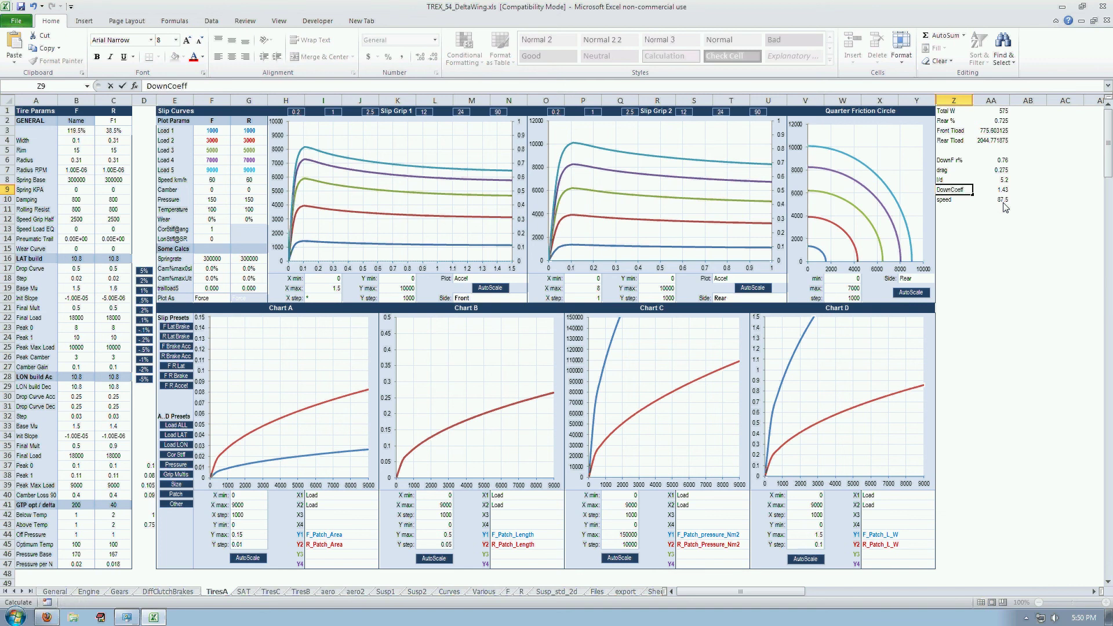
Step: Add a "DownForce" row in Z11 and calculate it in AA11 as speed squared times the coefficient with =AA10^2*AA9
{"action": "type", "text": "Down"}
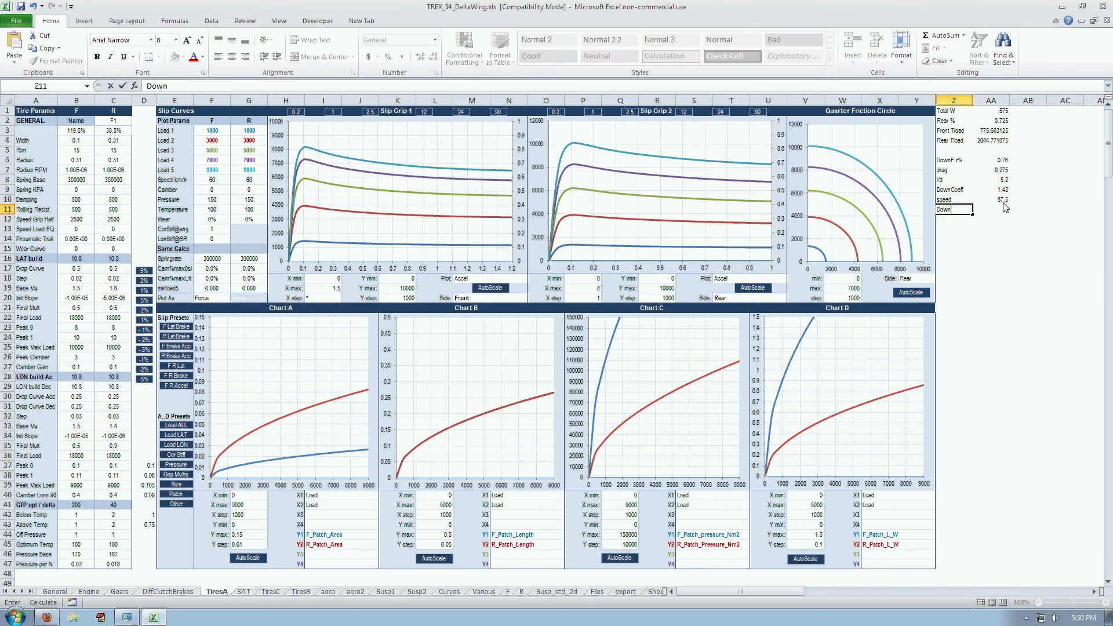
{"action": "type", "text": "Force"}
{"action": "key", "text": "Tab"}
{"action": "type", "text": "="}
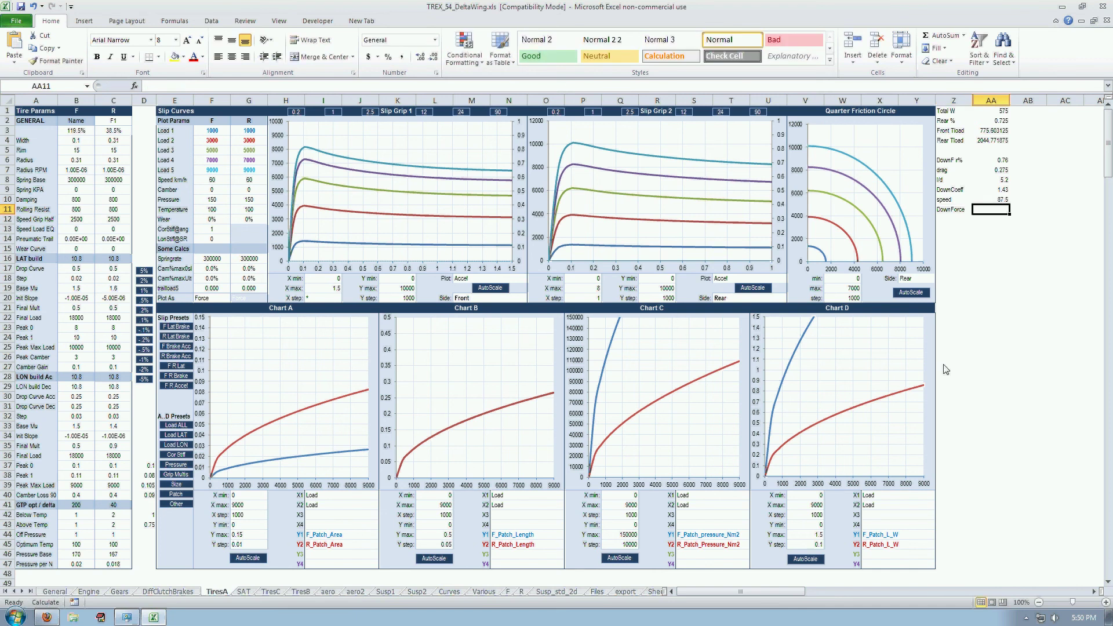
{"action": "left_click", "coordinate": [986, 200]}
{"action": "key", "text": "F2"}
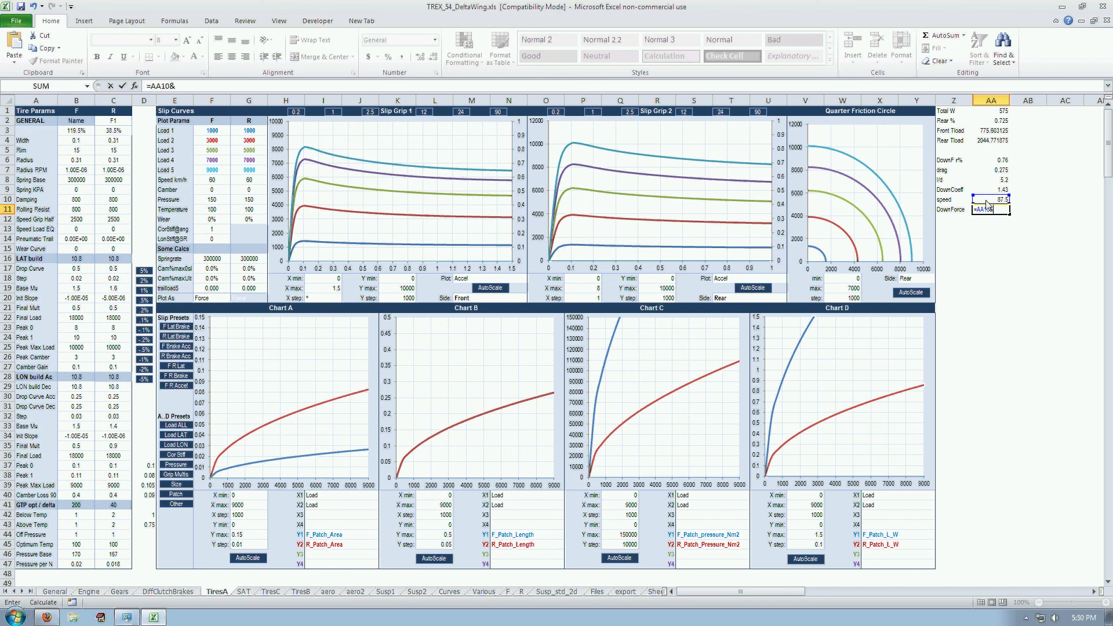
{"action": "type", "text": "^2*"}
{"action": "left_click", "coordinate": [999, 191]}
{"action": "key", "text": "Return"}
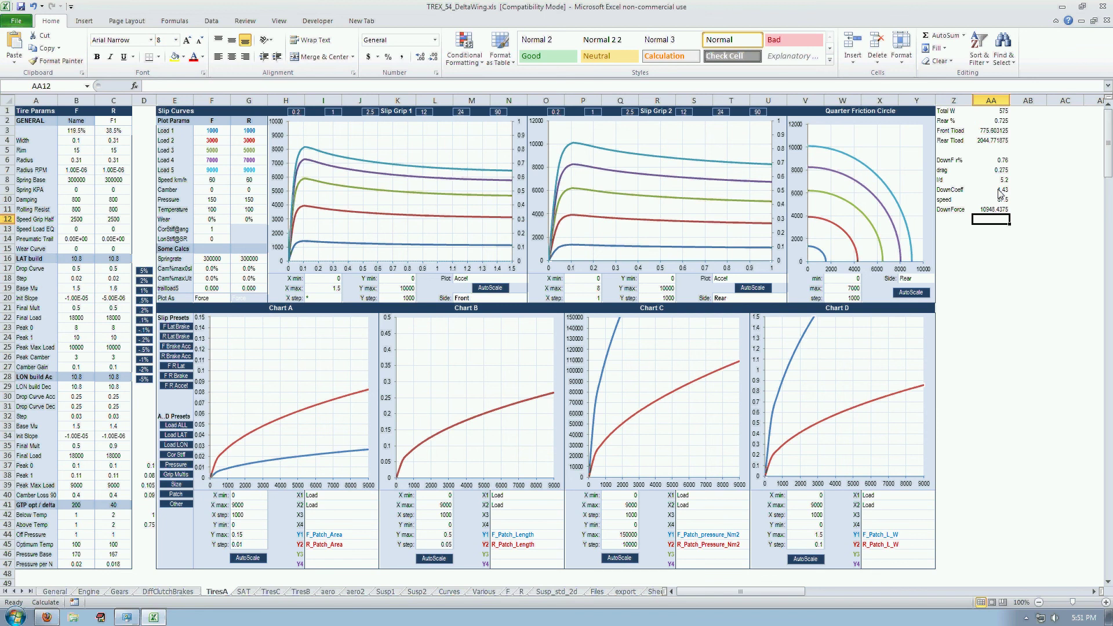
Step: Label Z13 "F downforce" and Z14 "R downforce", leaving a blank row below the total DownForce
{"action": "key", "text": "Down"}
{"action": "key", "text": "Left"}
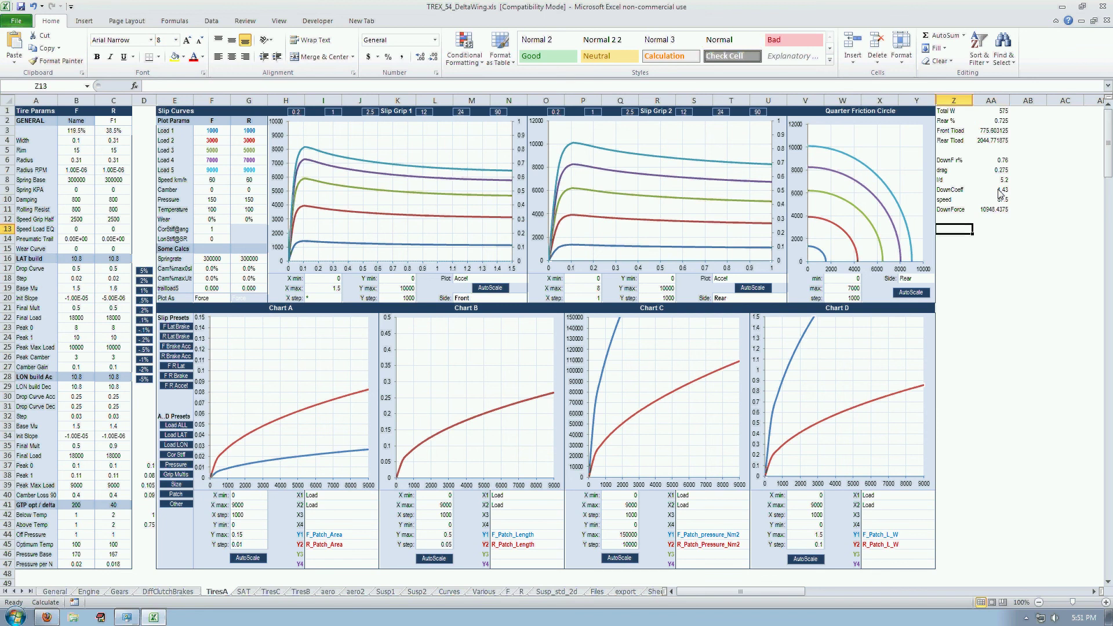
{"action": "type", "text": "F downforce"}
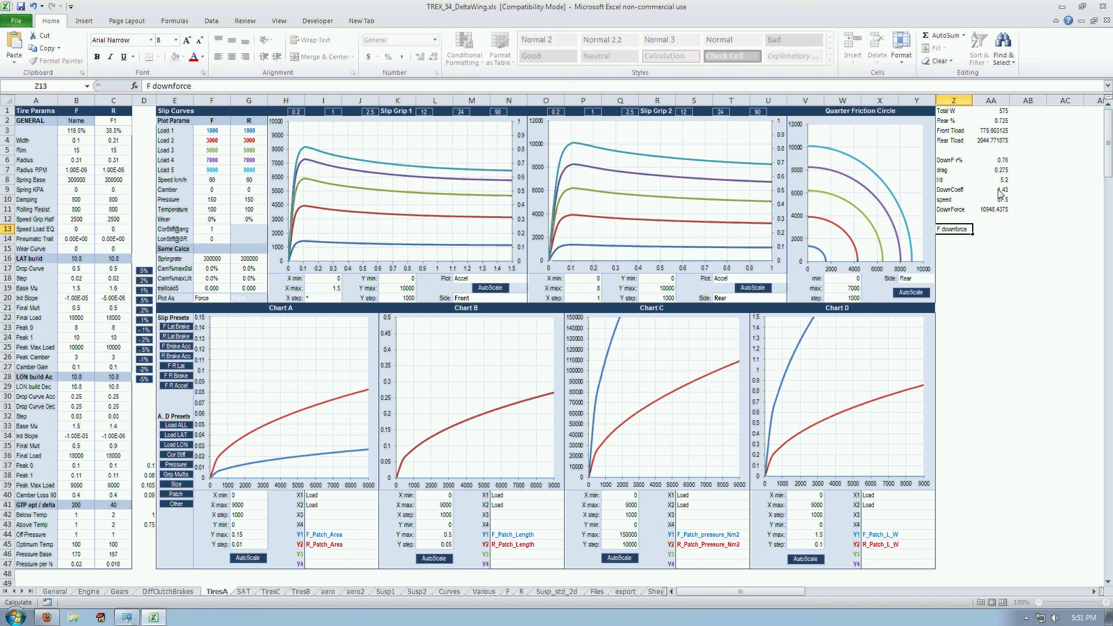
{"action": "key", "text": "Return"}
{"action": "type", "text": "R downforce"}
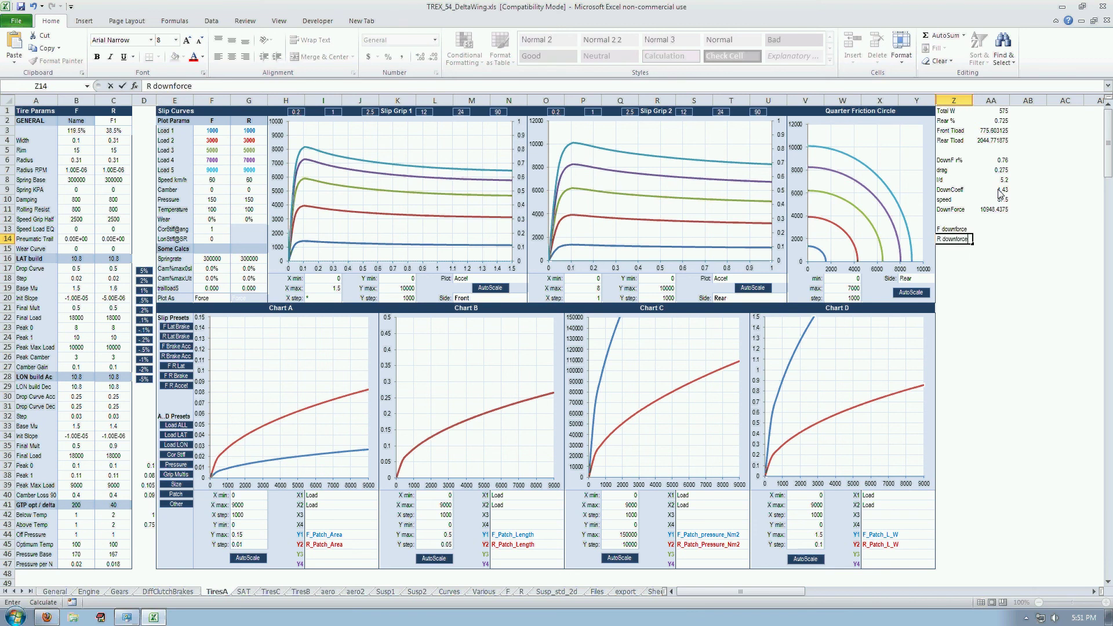
Step: Calculate the rear downforce in AA14 by multiplying the total DownForce in AA11 by the DownF r% in AA6
{"action": "key", "text": "Tab"}
{"action": "type", "text": "="}
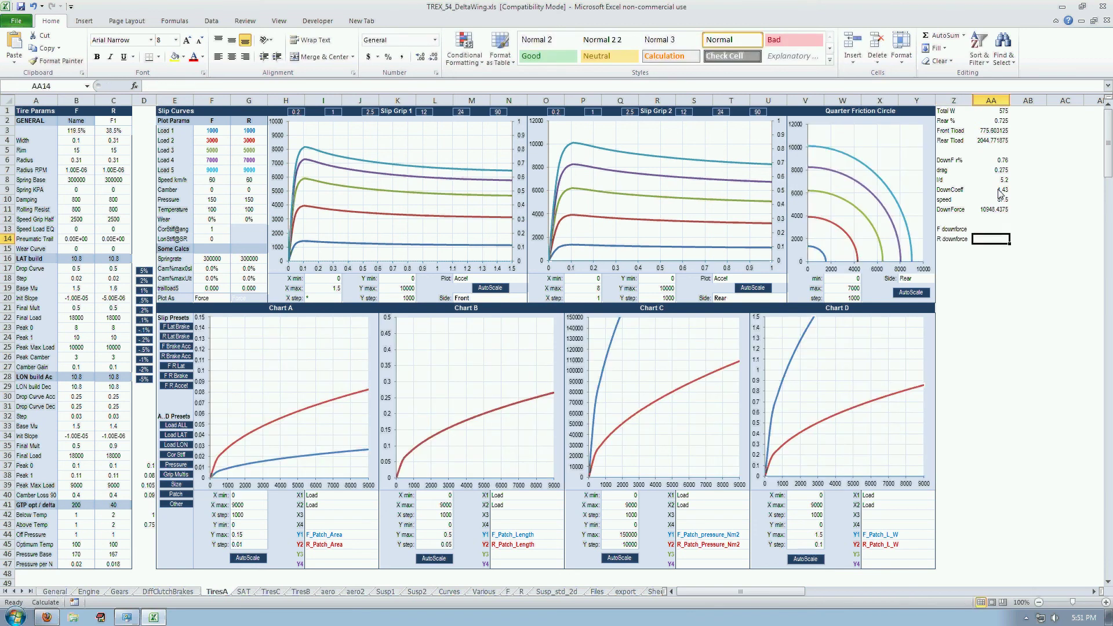
{"action": "left_click", "coordinate": [997, 210]}
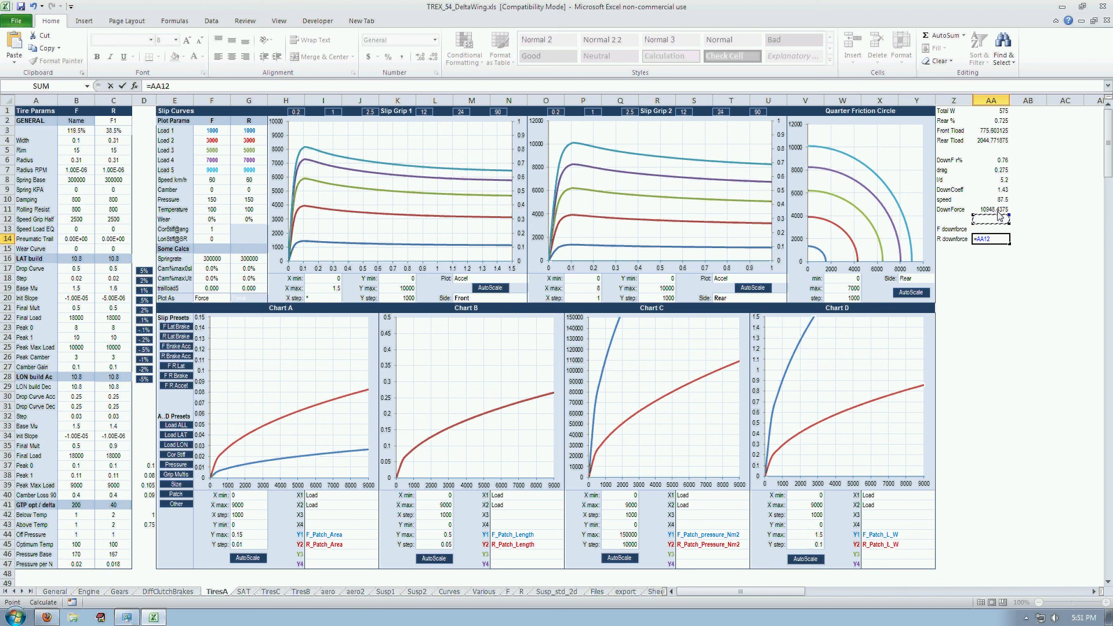
{"action": "type", "text": "*"}
{"action": "left_click", "coordinate": [992, 162]}
{"action": "key", "text": "Return"}
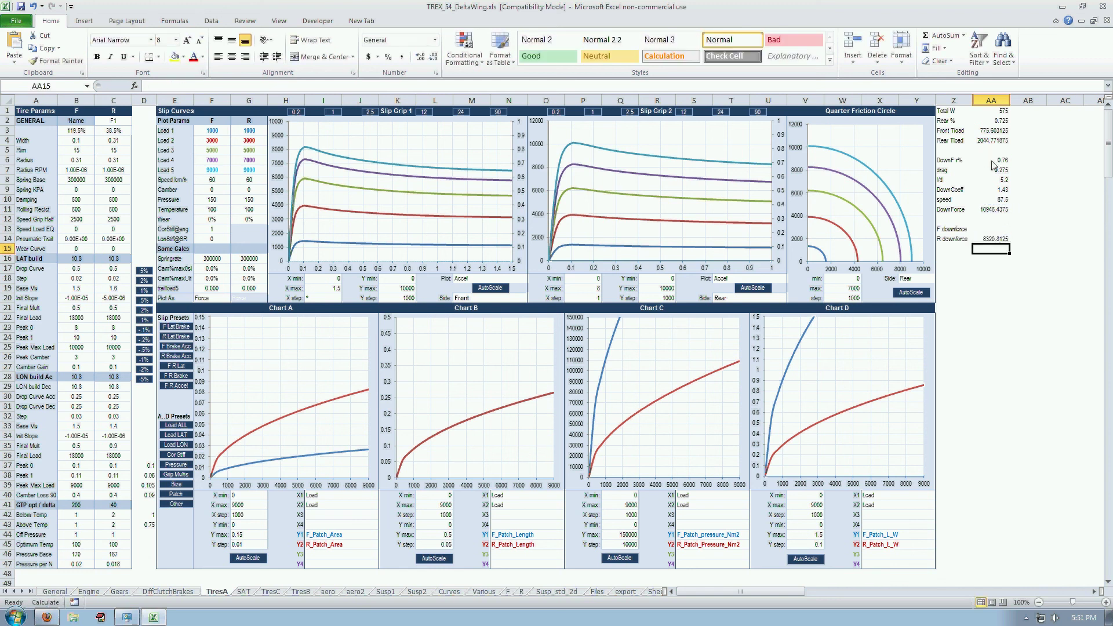
Step: Calculate the front downforce in AA13 with the formula =AA11*(1-AA6)
{"action": "key", "text": "Up"}
{"action": "key", "text": "Up"}
{"action": "type", "text": "="}
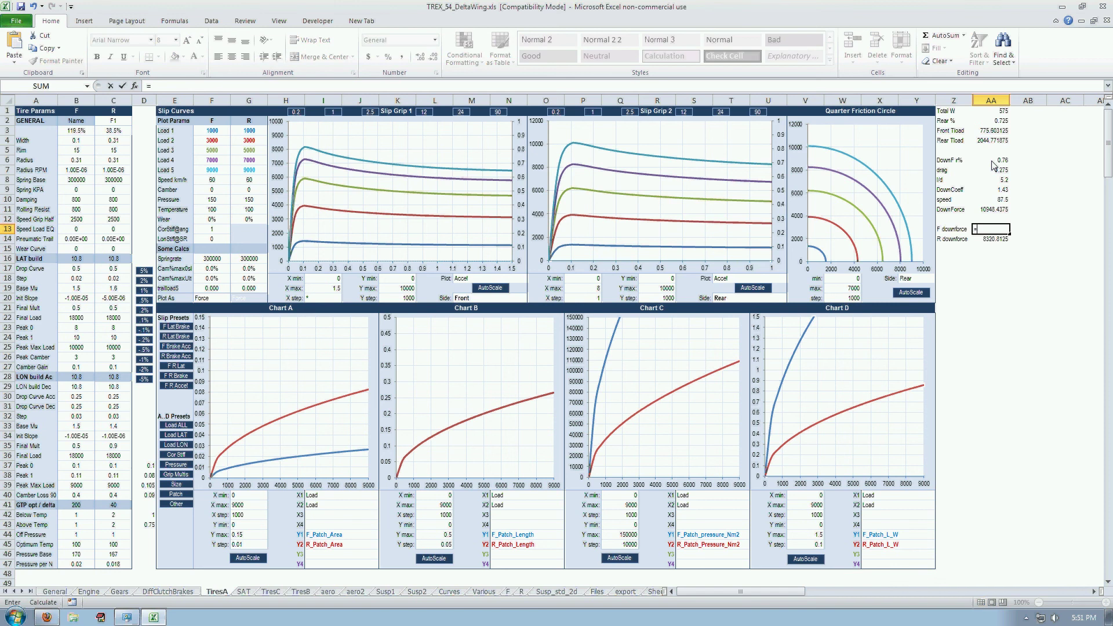
{"action": "left_click", "coordinate": [990, 211]}
{"action": "type", "text": "*(1-"}
{"action": "left_click", "coordinate": [998, 163]}
{"action": "key", "text": "Return"}
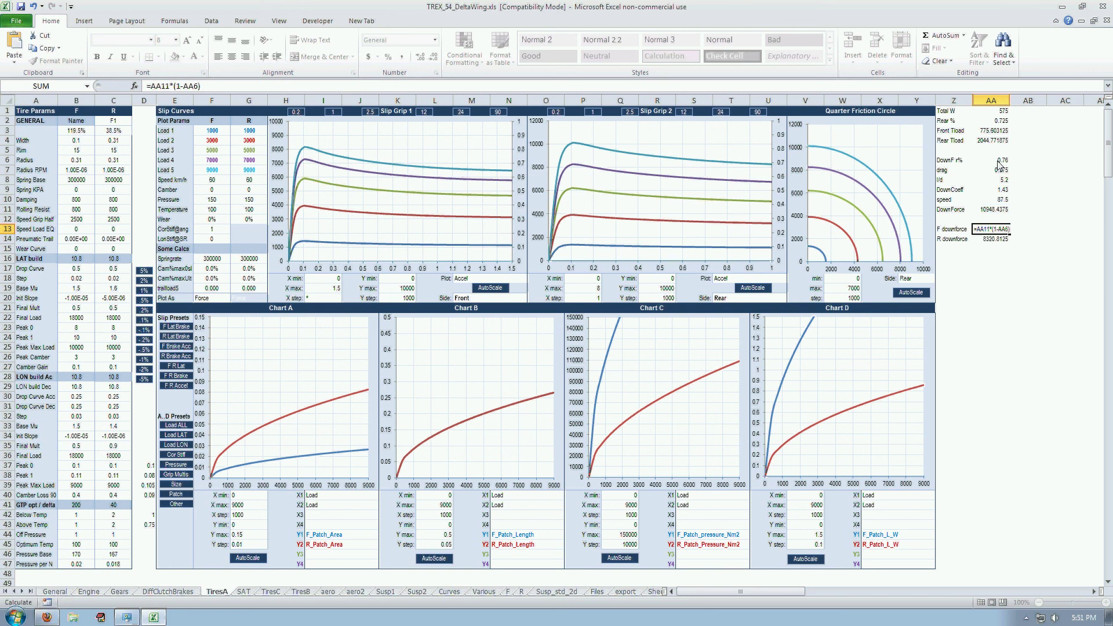
{"action": "key", "text": "Return"}
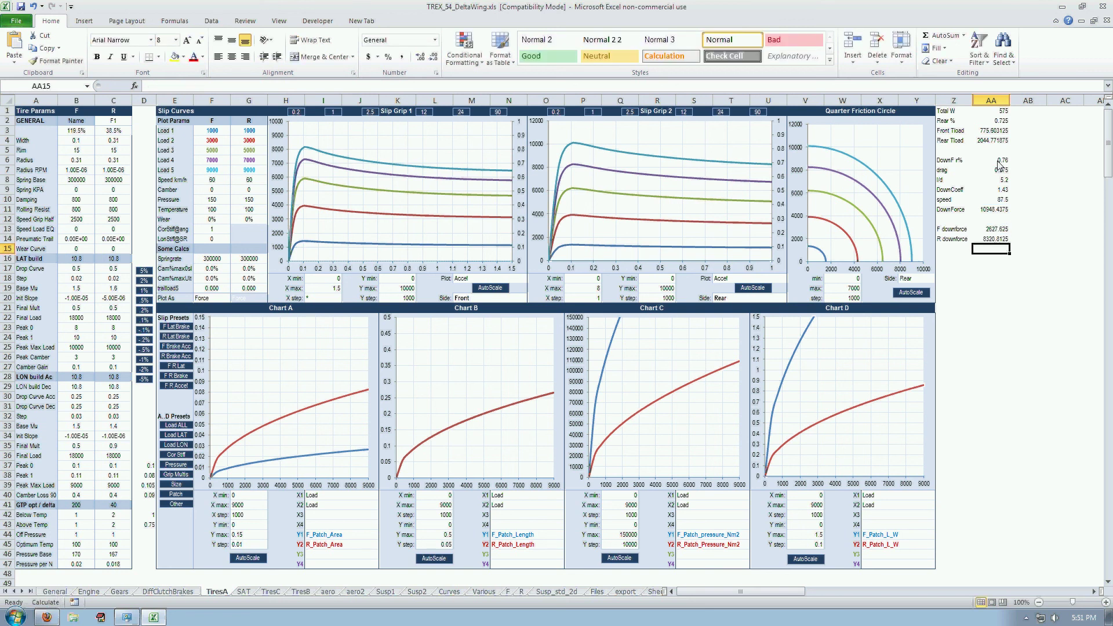
Step: Label Z16 "Total load F" and Z17 "Total load R", leaving a blank row below the axle downforces
{"action": "key", "text": "Left"}
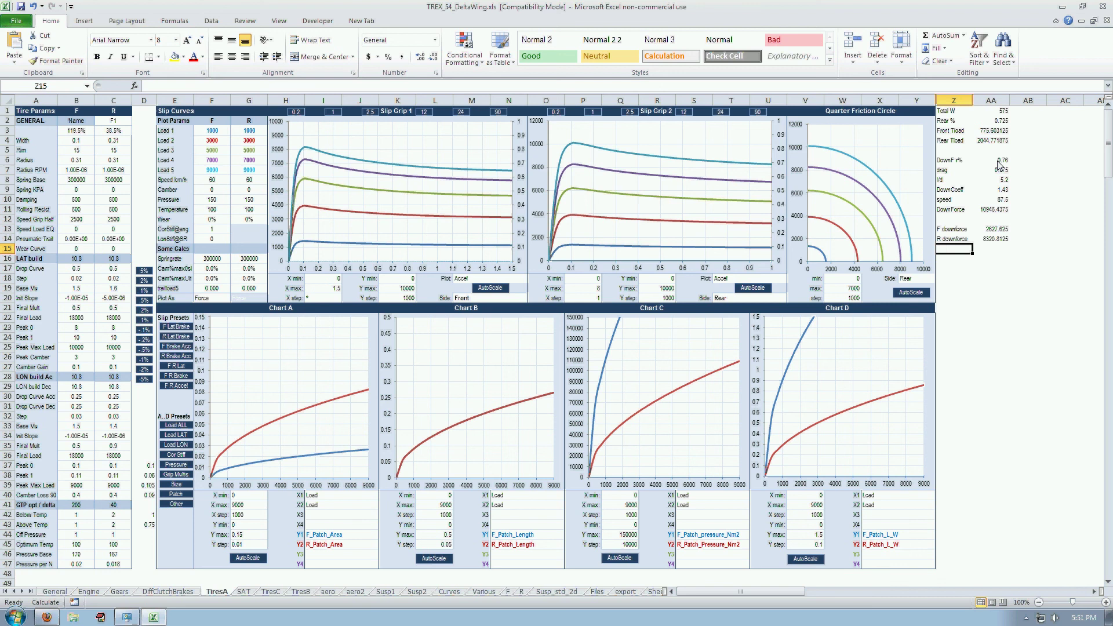
{"action": "key", "text": "Down"}
{"action": "type", "text": "Total"}
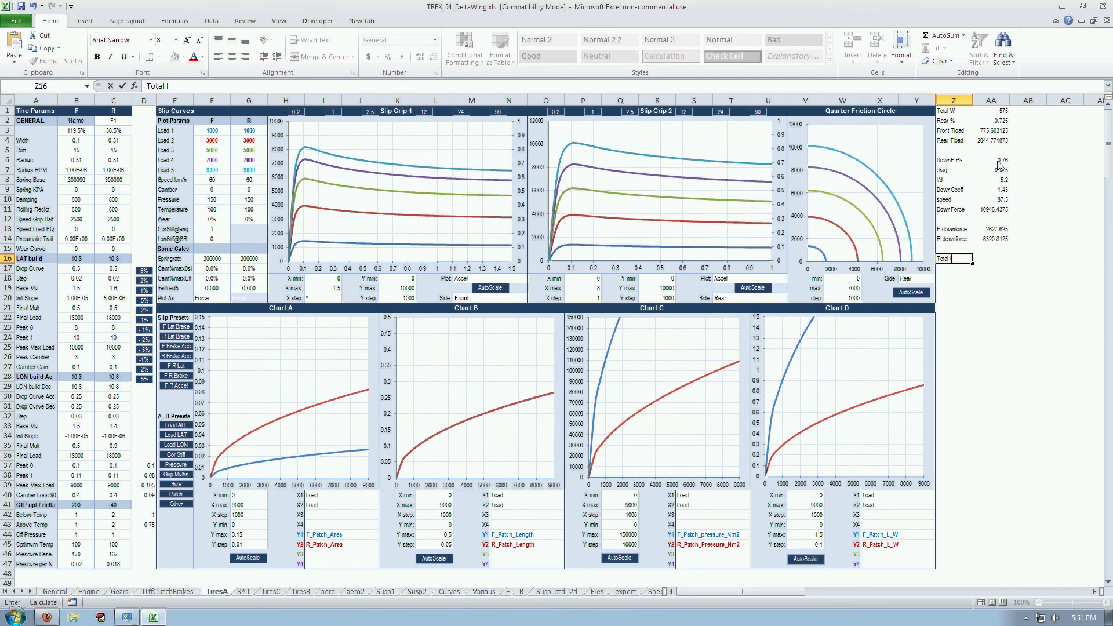
{"action": "type", "text": " load F"}
{"action": "key", "text": "Return"}
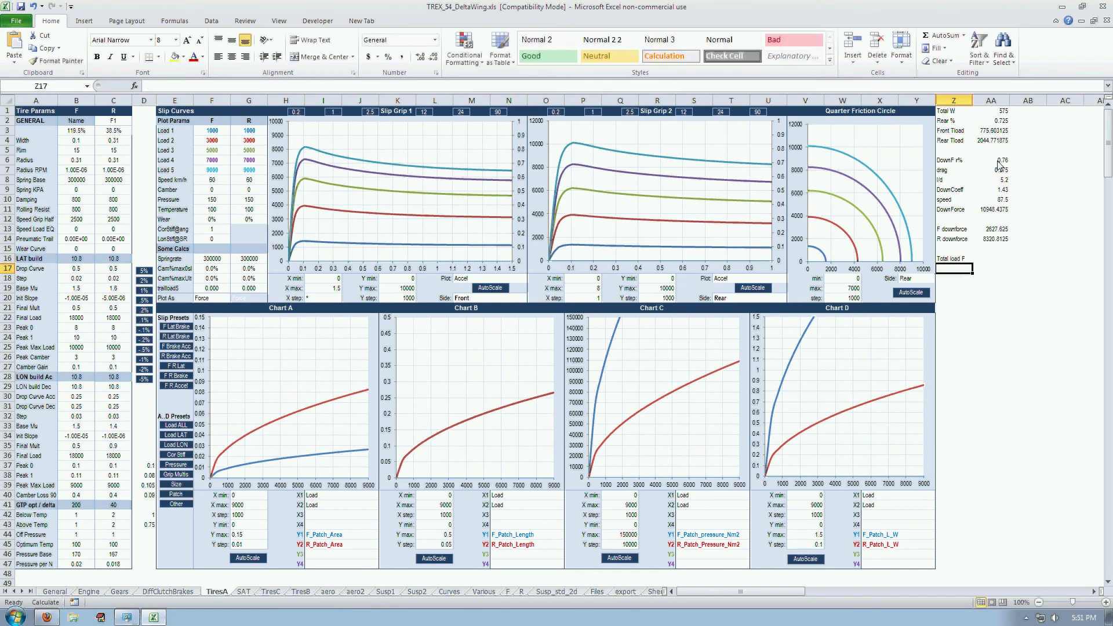
{"action": "type", "text": "Total load R"}
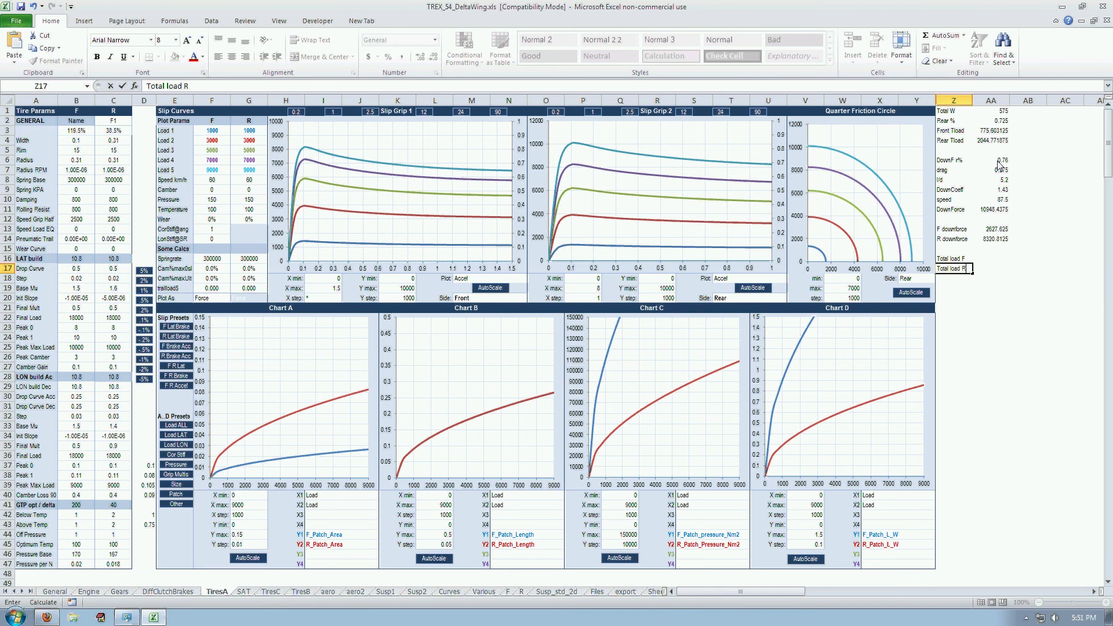
Step: Calculate the total front load in AA16 by adding the front downforce in AA13 and the Front Tload in AA3
{"action": "key", "text": "ctrl+Return"}
{"action": "key", "text": "Up"}
{"action": "key", "text": "Right"}
{"action": "type", "text": "="}
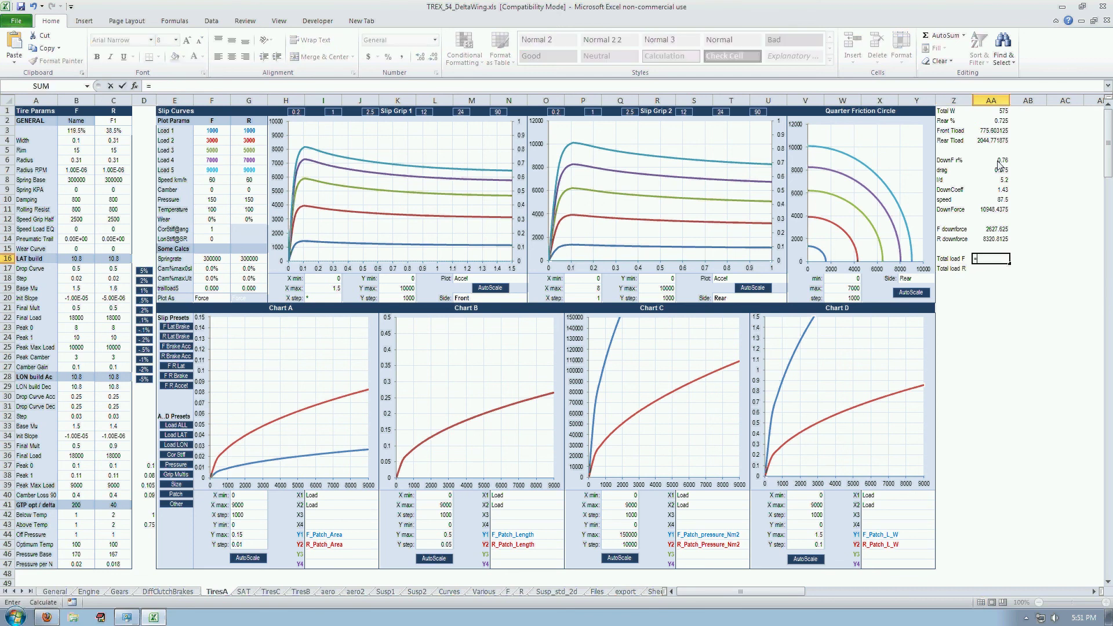
{"action": "left_click", "coordinate": [993, 231]}
{"action": "type", "text": "+"}
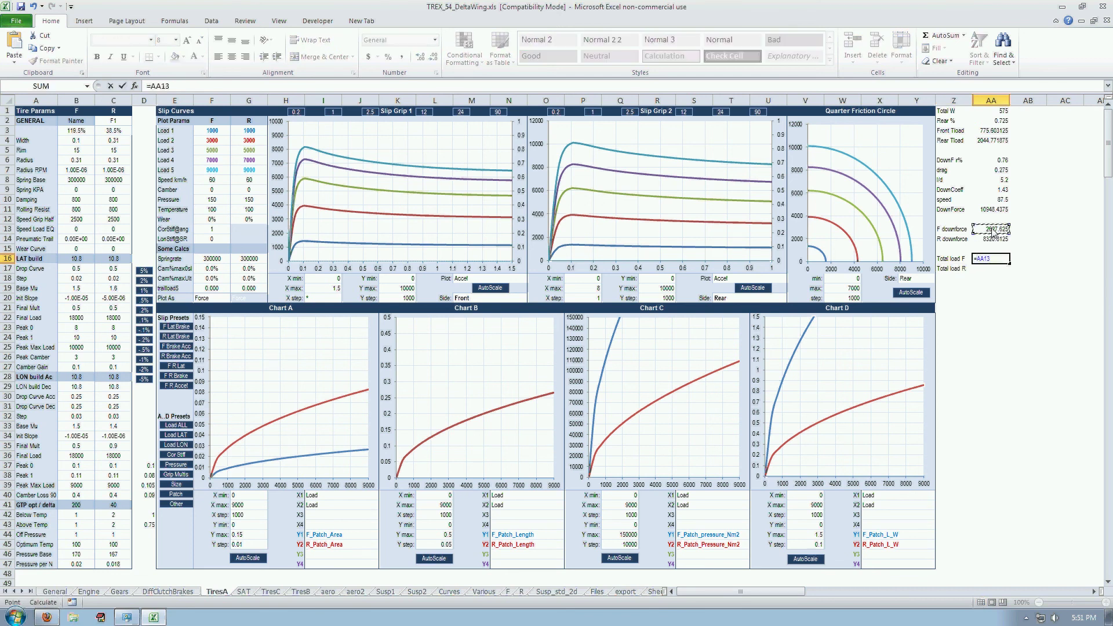
{"action": "left_click", "coordinate": [995, 132]}
{"action": "key", "text": "Return"}
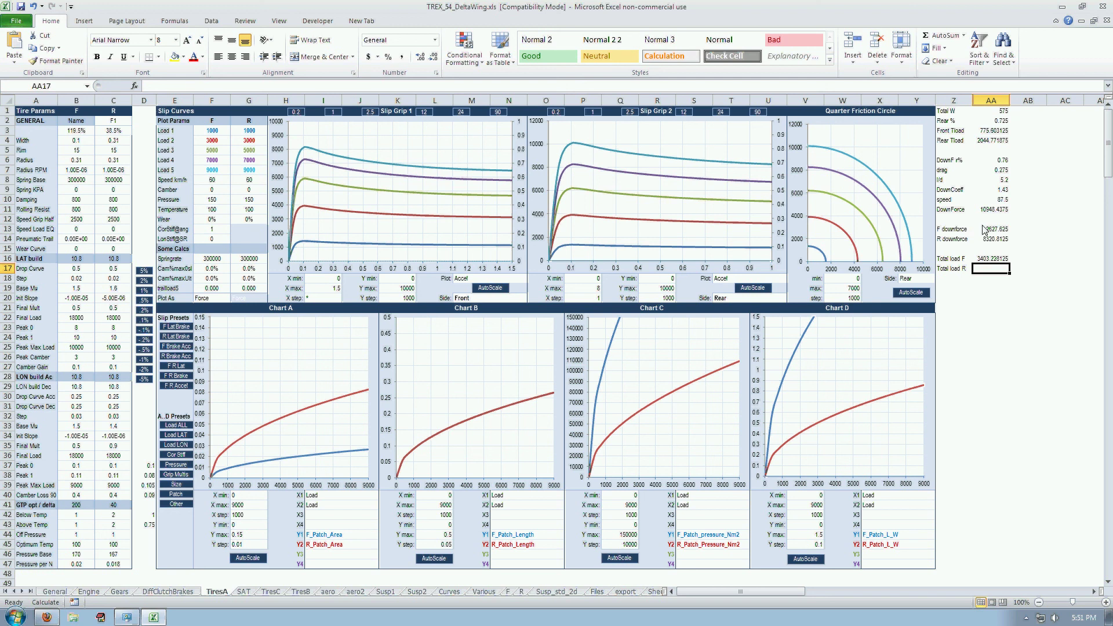
Step: Divide the front and rear downforce formulas in AA13 and AA14 by 2
{"action": "left_click", "coordinate": [1001, 231]}
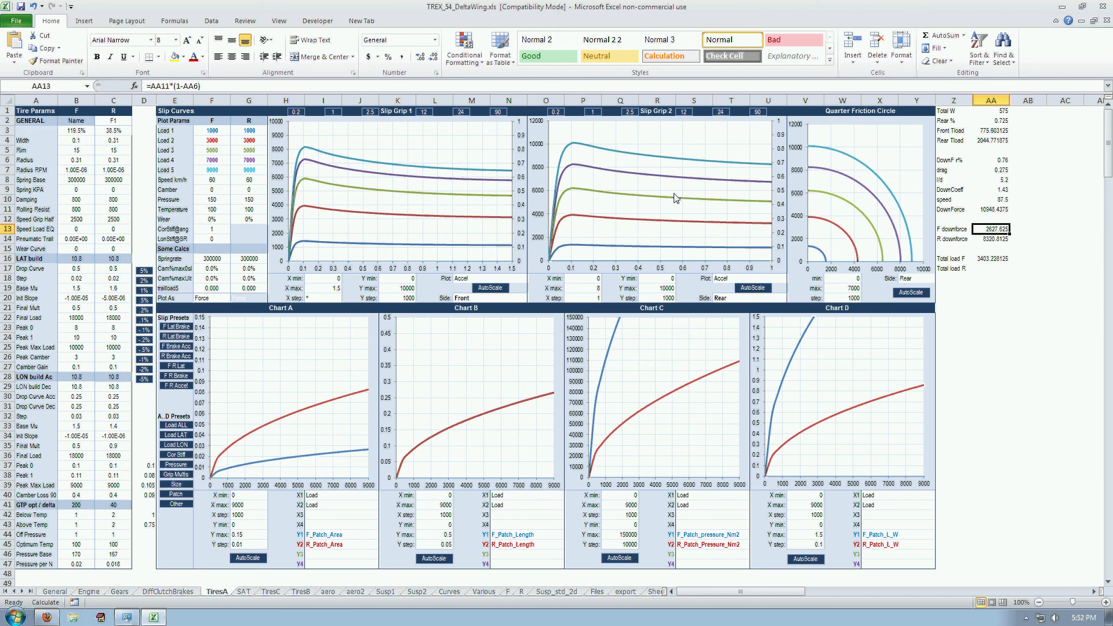
{"action": "left_click", "coordinate": [218, 87]}
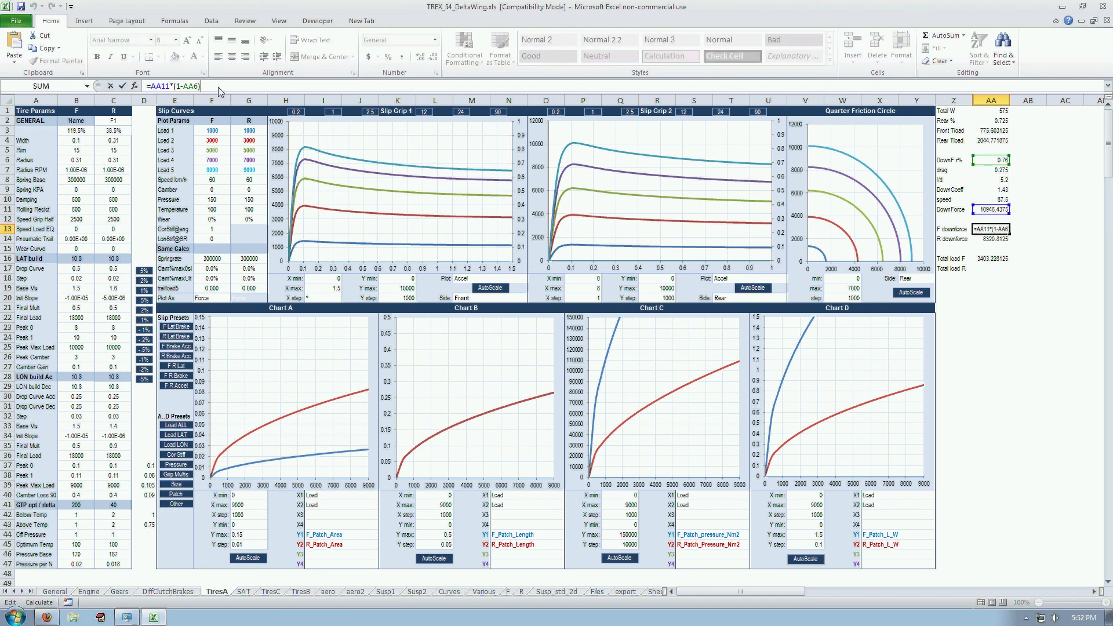
{"action": "type", "text": "/2"}
{"action": "key", "text": "Return"}
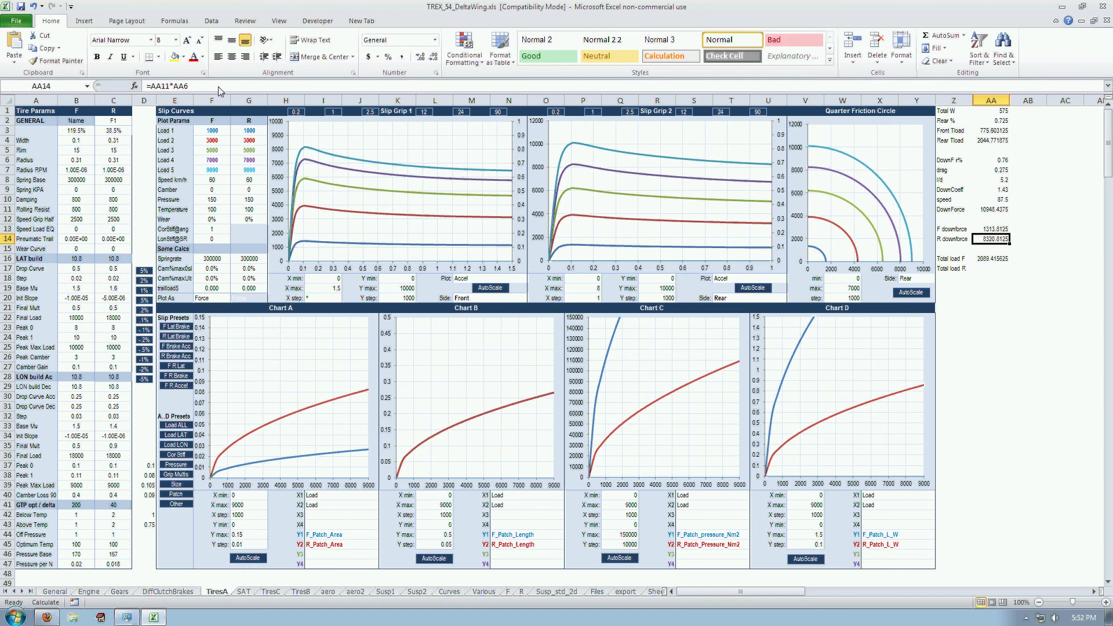
{"action": "left_click", "coordinate": [264, 88]}
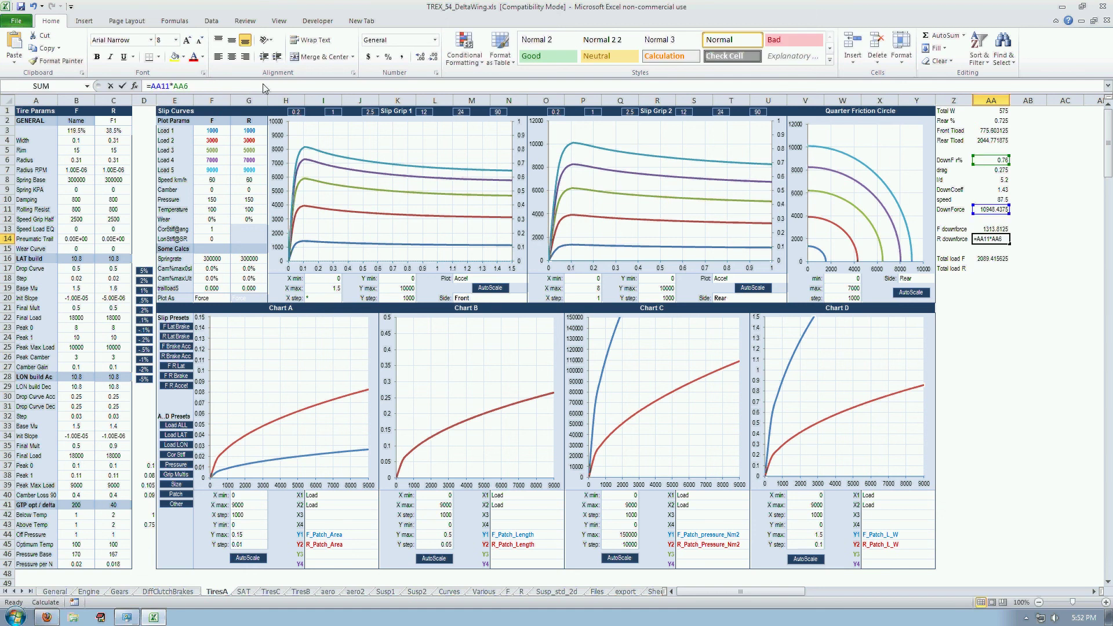
{"action": "type", "text": "/2"}
{"action": "key", "text": "Return"}
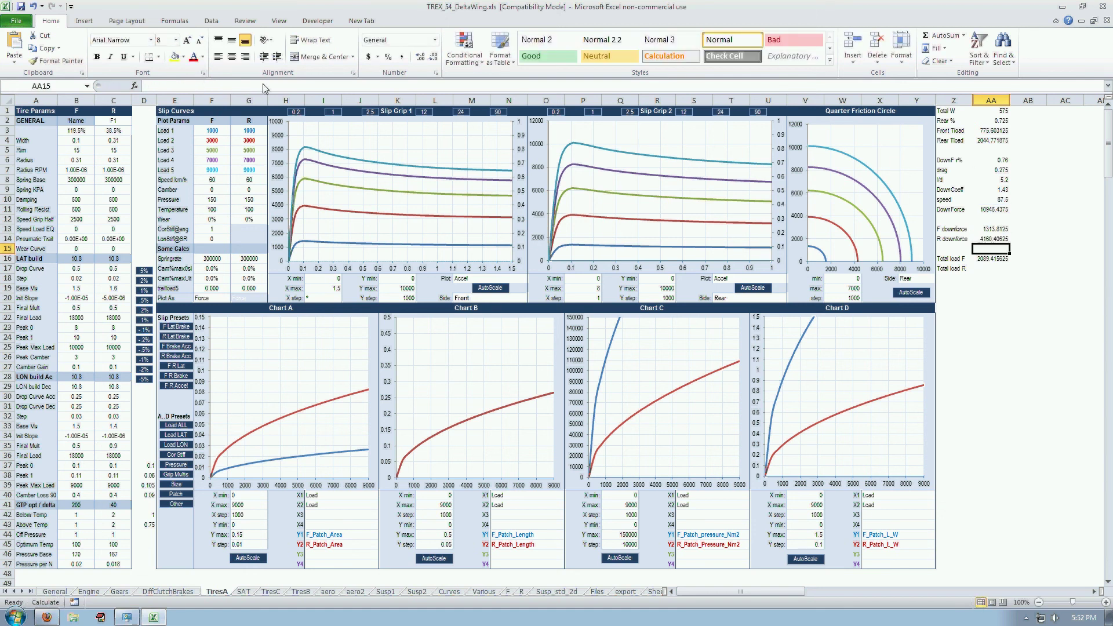
Step: Fill the total front load formula =AA13+AA3 from AA16 down to AA17 for the total rear load
{"action": "left_click", "coordinate": [1003, 259]}
{"action": "type", "text": "=AA13+AA3"}
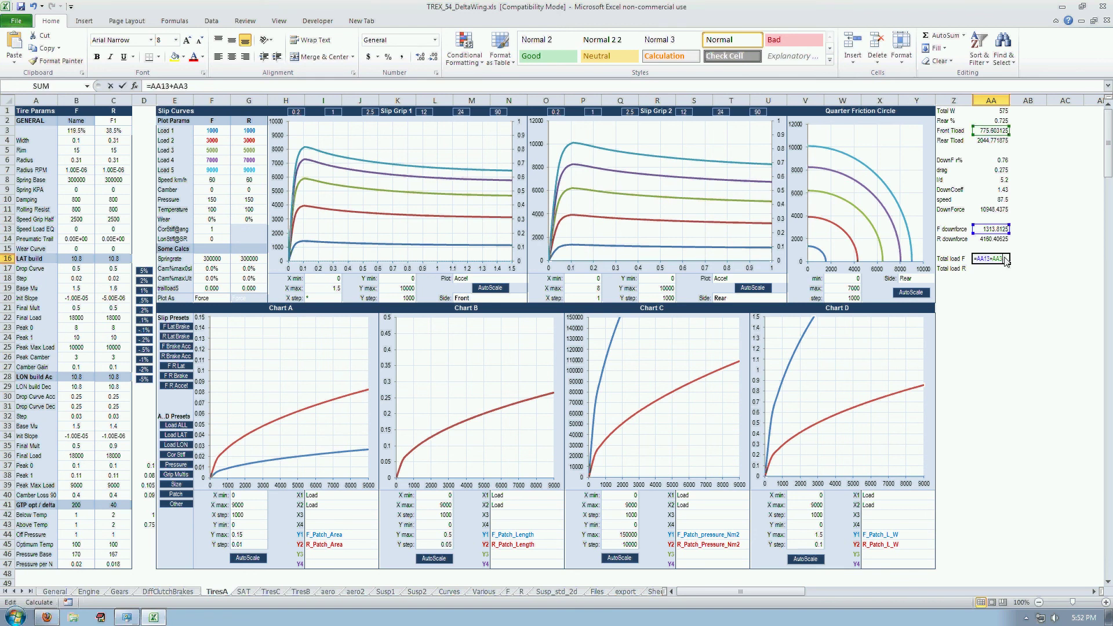
{"action": "key", "text": "ctrl+Return"}
{"action": "left_click_drag", "start_coordinate": [1009, 263], "coordinate": [1009, 272]}
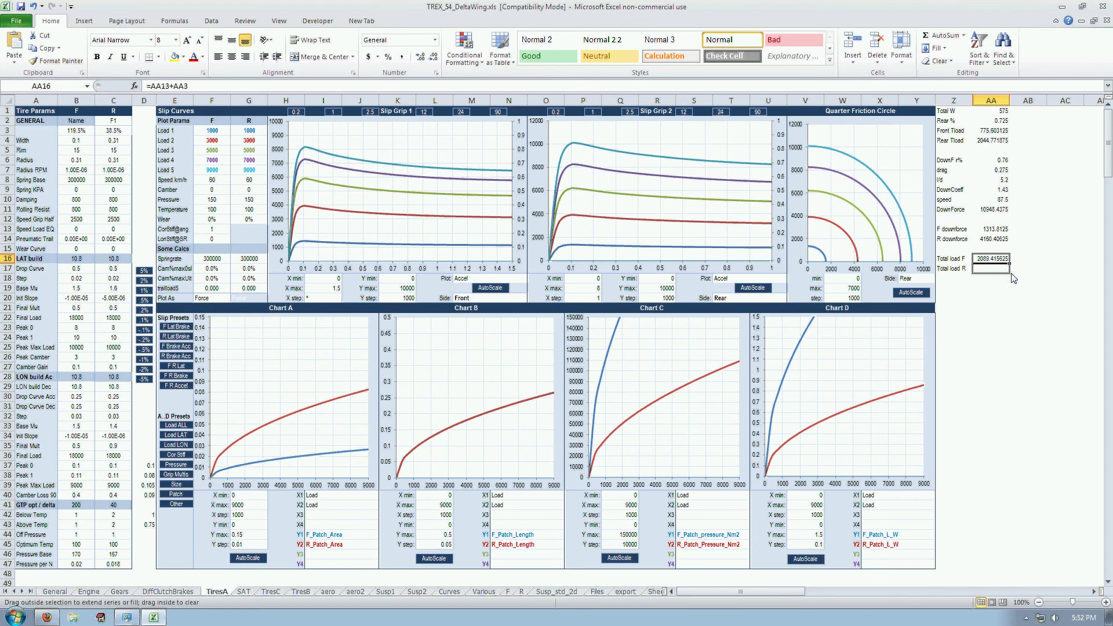
{"action": "left_click", "coordinate": [995, 289]}
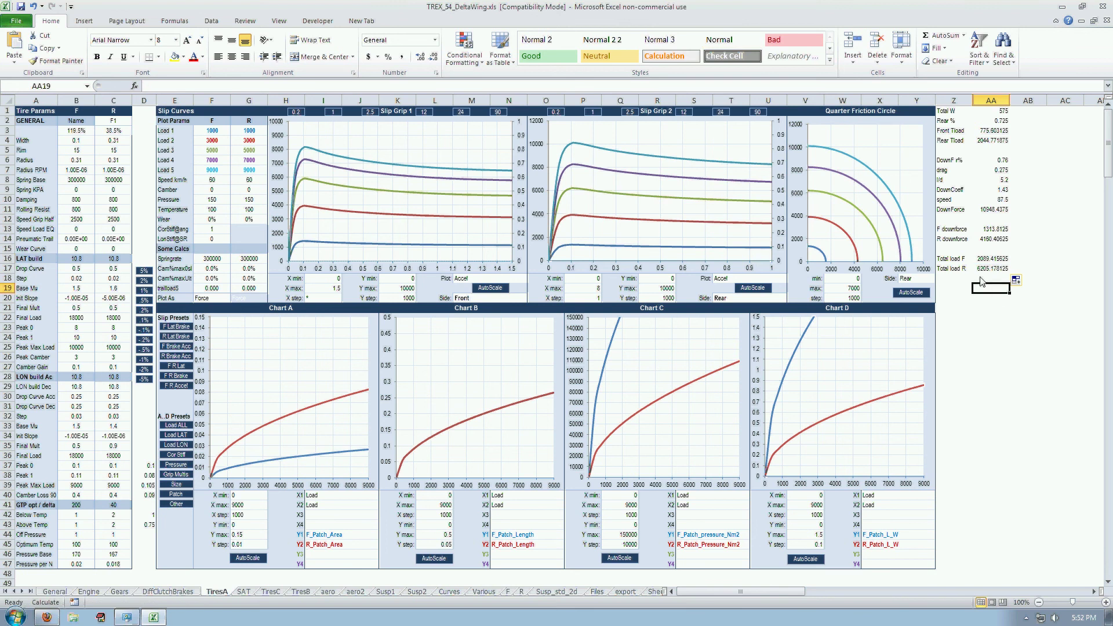
{"action": "left_click_drag", "start_coordinate": [987, 261], "coordinate": [993, 269]}
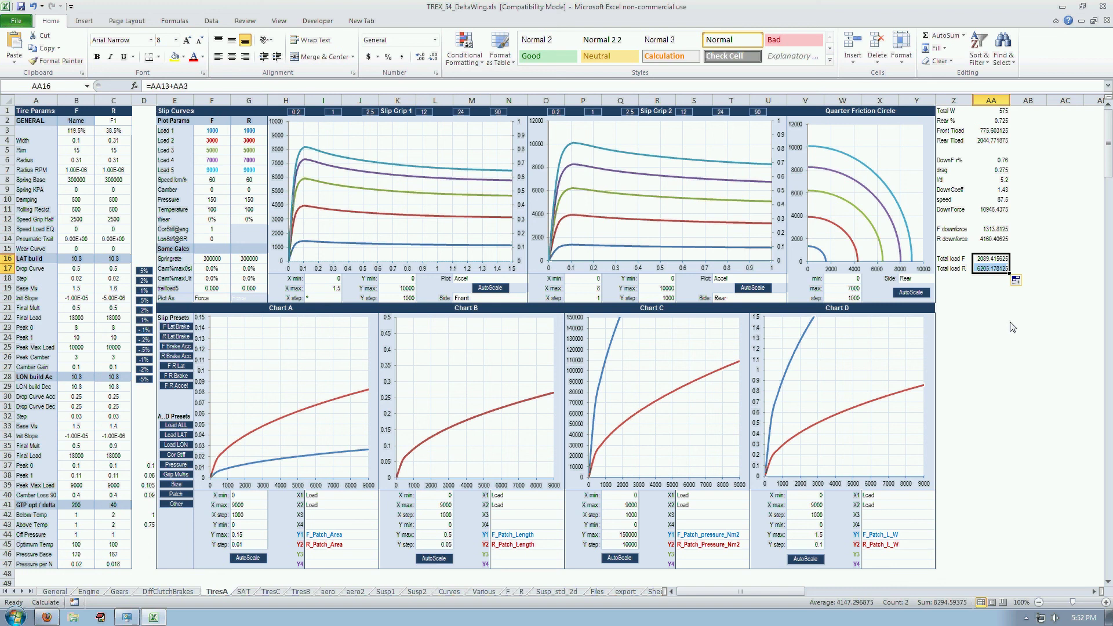
{"action": "left_click", "coordinate": [988, 280]}
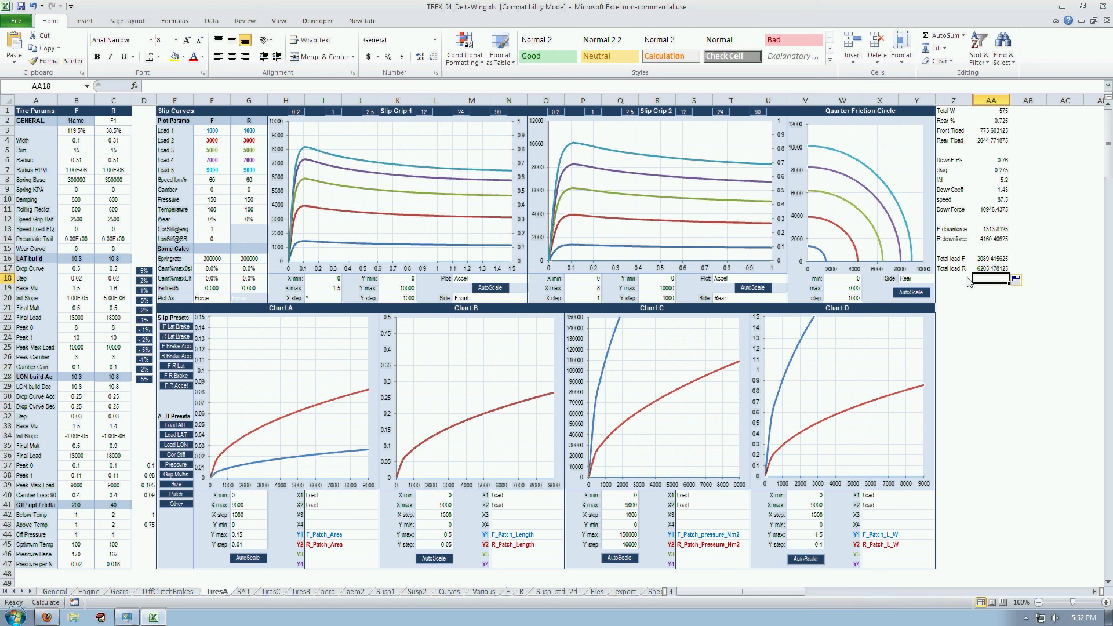
{"action": "left_click", "coordinate": [966, 282]}
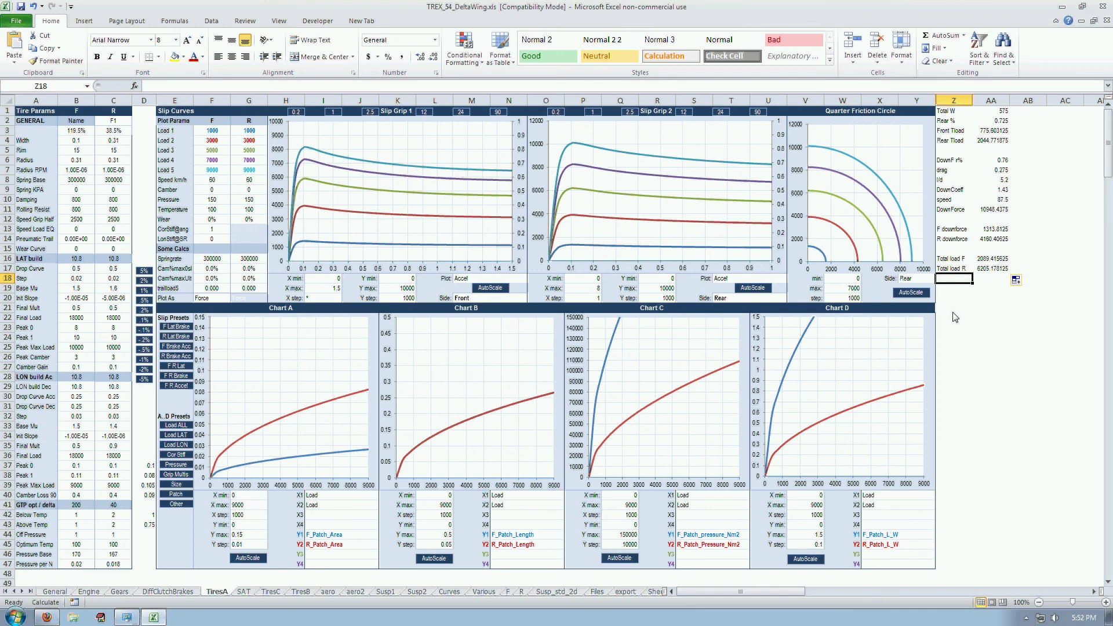
{"action": "left_click", "coordinate": [957, 292]}
{"action": "left_click", "coordinate": [981, 265]}
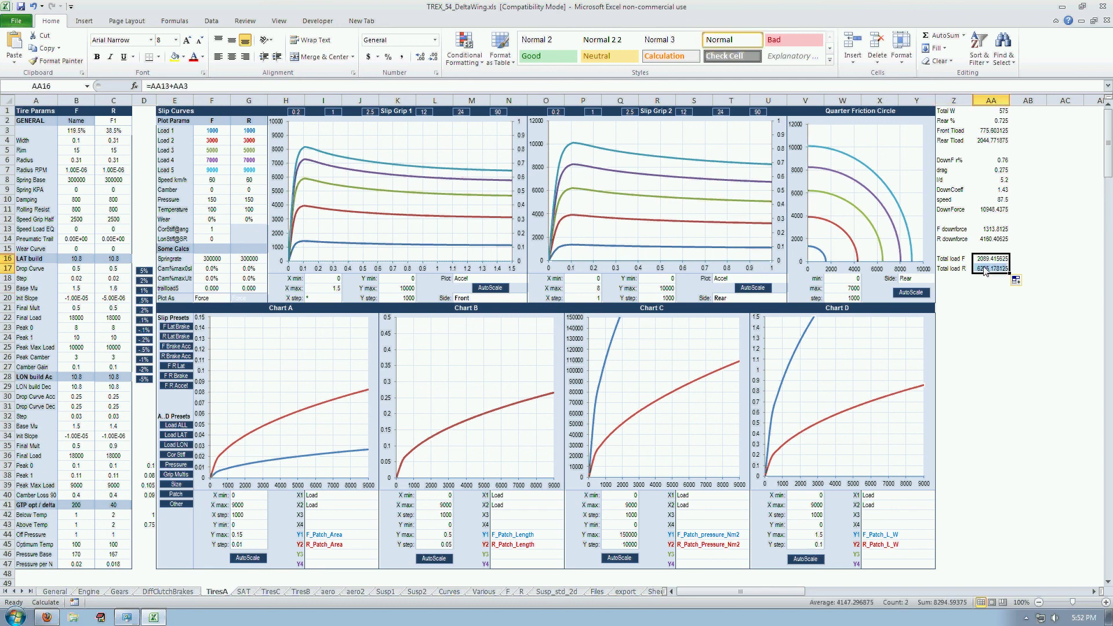
{"action": "left_click", "coordinate": [989, 298]}
{"action": "left_click", "coordinate": [959, 290]}
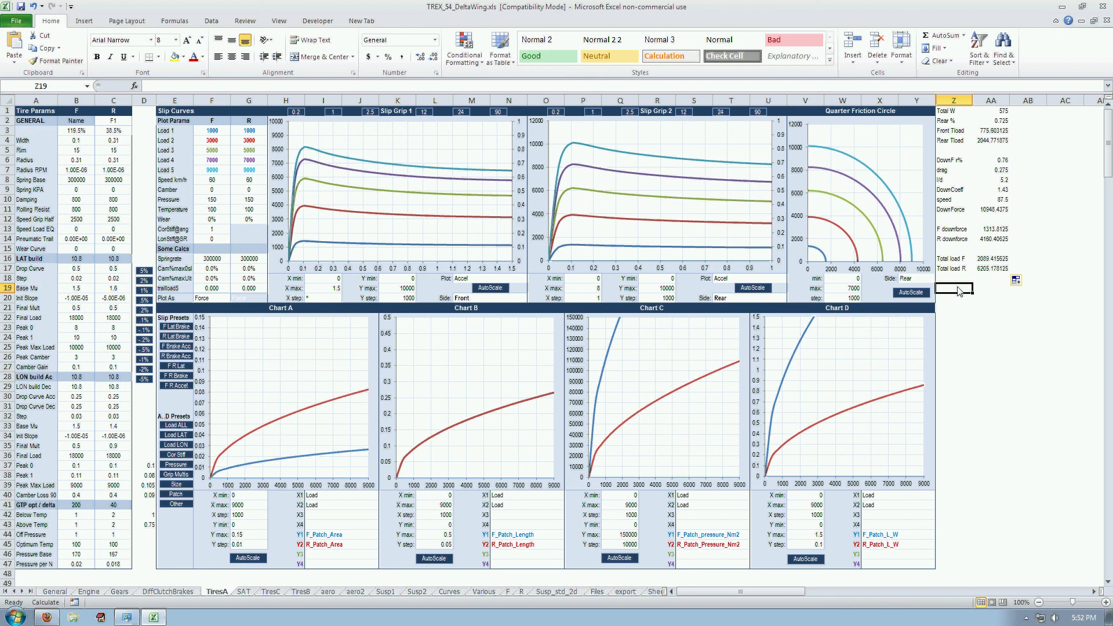
{"action": "left_click", "coordinate": [956, 280]}
{"action": "left_click", "coordinate": [958, 292]}
{"action": "type", "text": "as"}
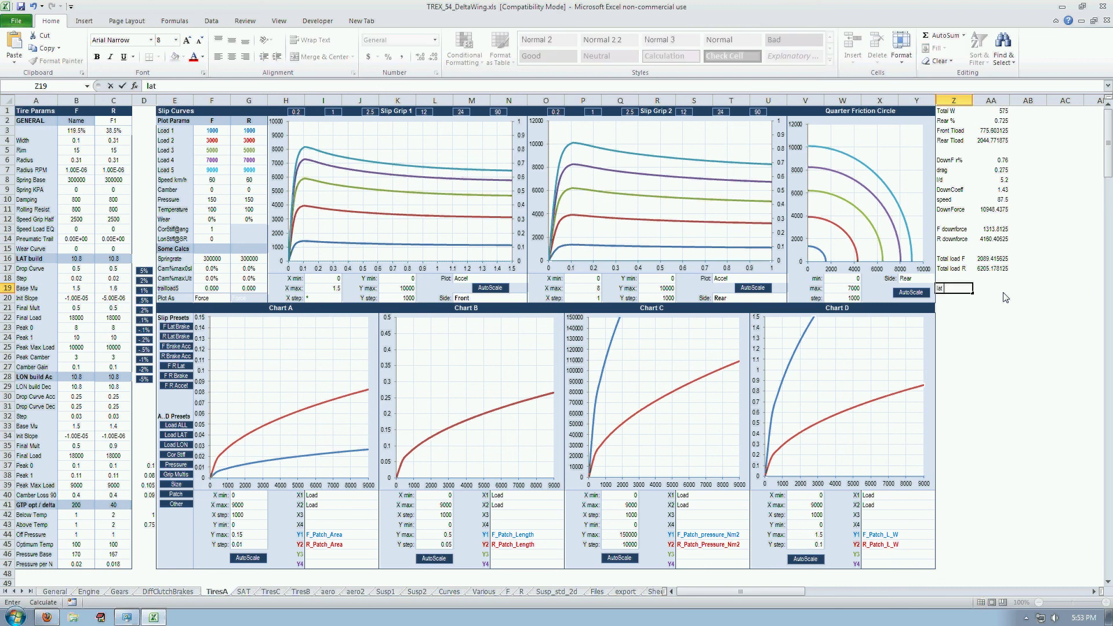
{"action": "key", "text": "BackSpace"}
{"action": "key", "text": "BackSpace"}
{"action": "type", "text": "Cornering F"}
{"action": "key", "text": "Tab"}
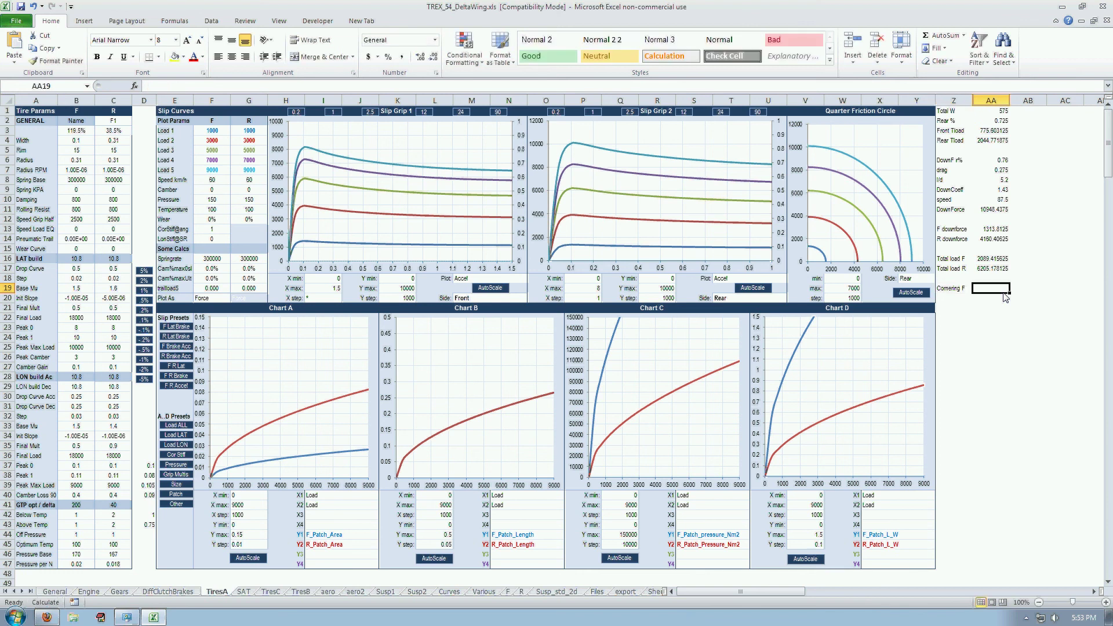
{"action": "type", "text": "="}
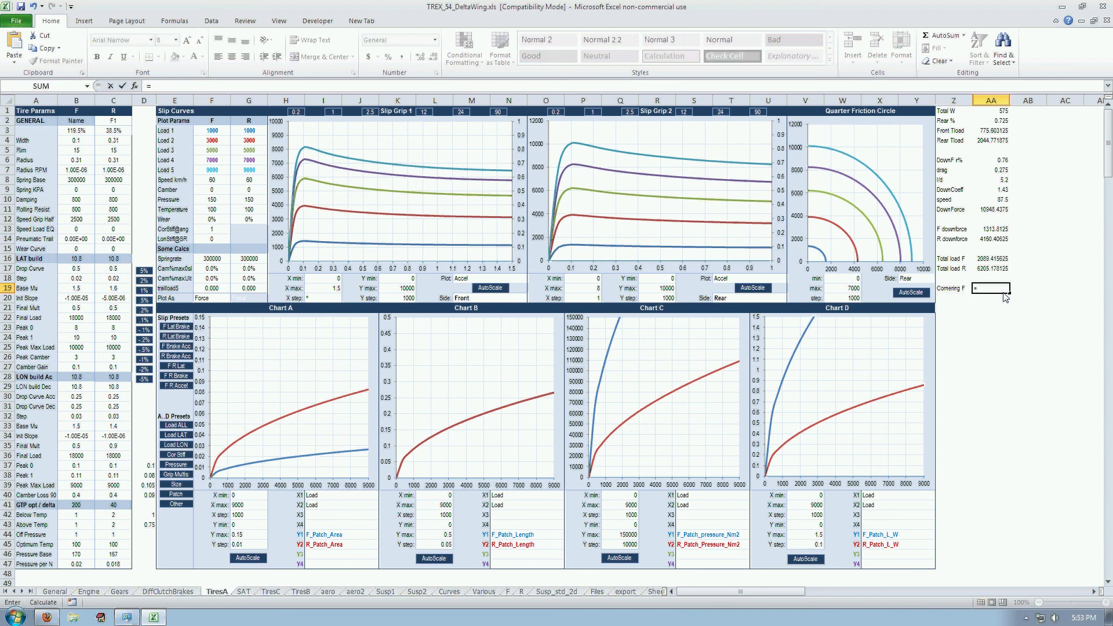
{"action": "key", "text": "Escape"}
Step: Label Z19 "Cornering G" and Z20 "Corner force", below the total loads
{"action": "key", "text": "Left"}
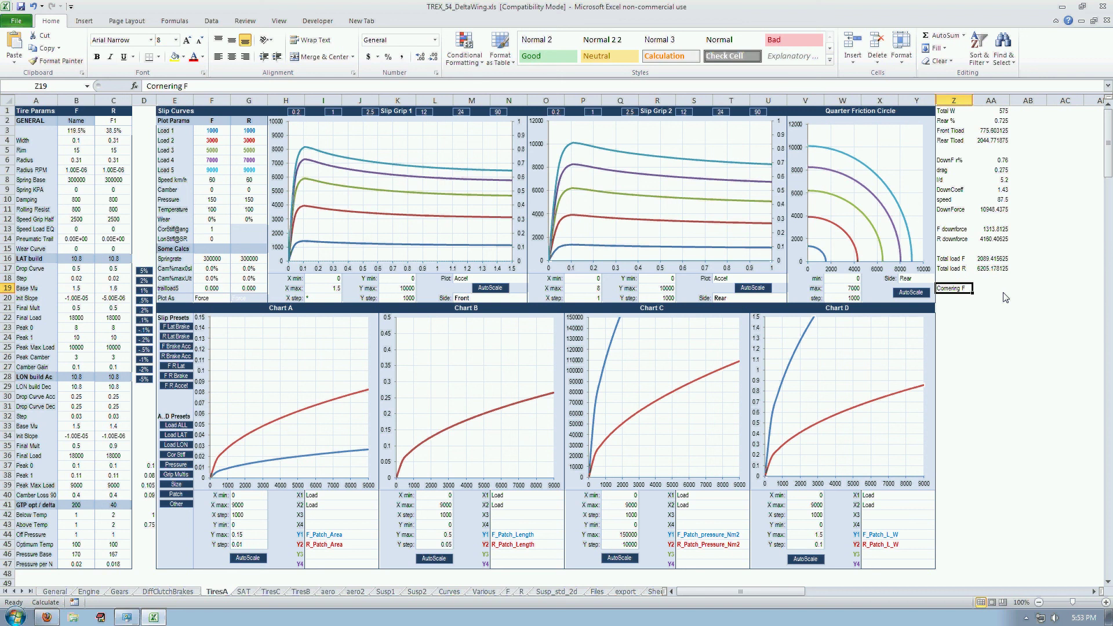
{"action": "type", "text": "Cornering G"}
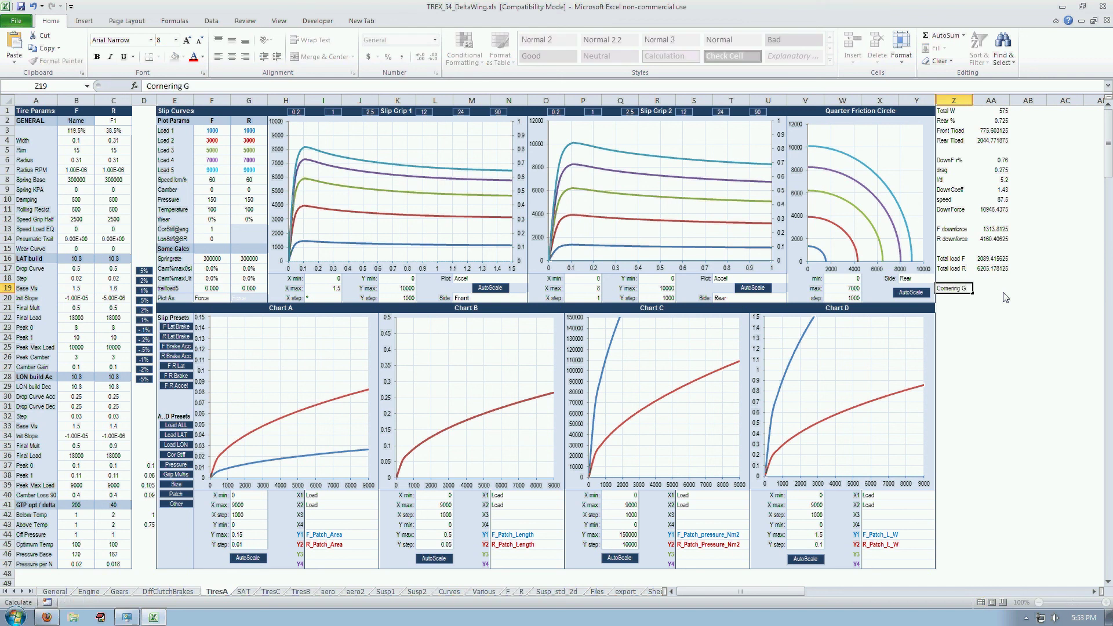
{"action": "key", "text": "Return"}
{"action": "type", "text": "Corner"}
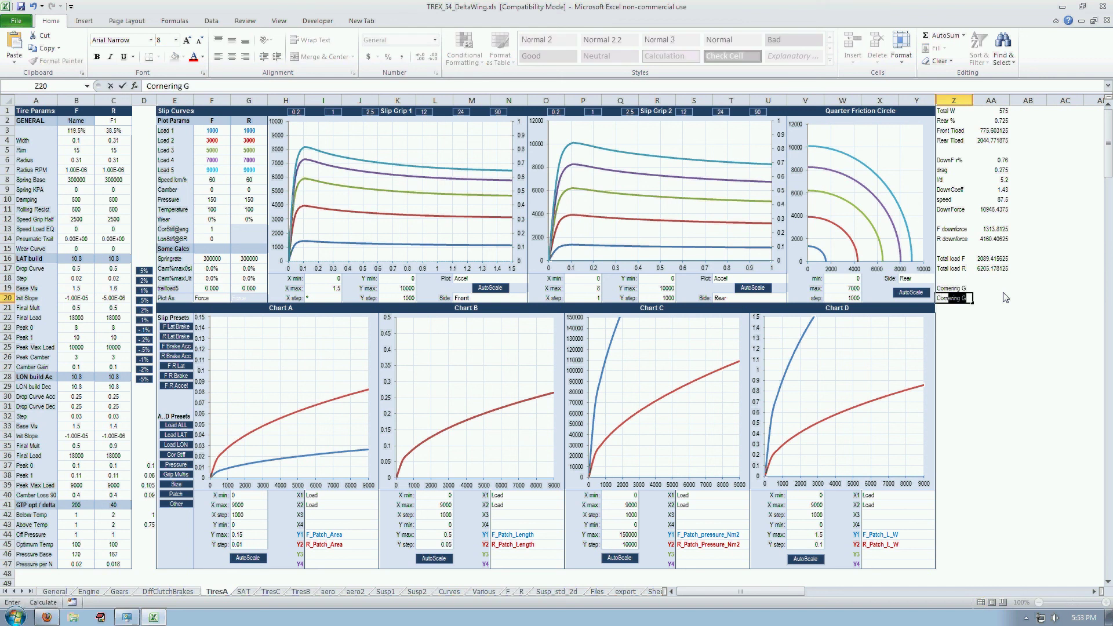
{"action": "key", "text": "BackSpace"}
{"action": "type", "text": "force"}
Step: Set the Cornering G in AA19 to 4
{"action": "key", "text": "Tab"}
{"action": "key", "text": "Up"}
{"action": "type", "text": "4"}
{"action": "key", "text": "Return"}
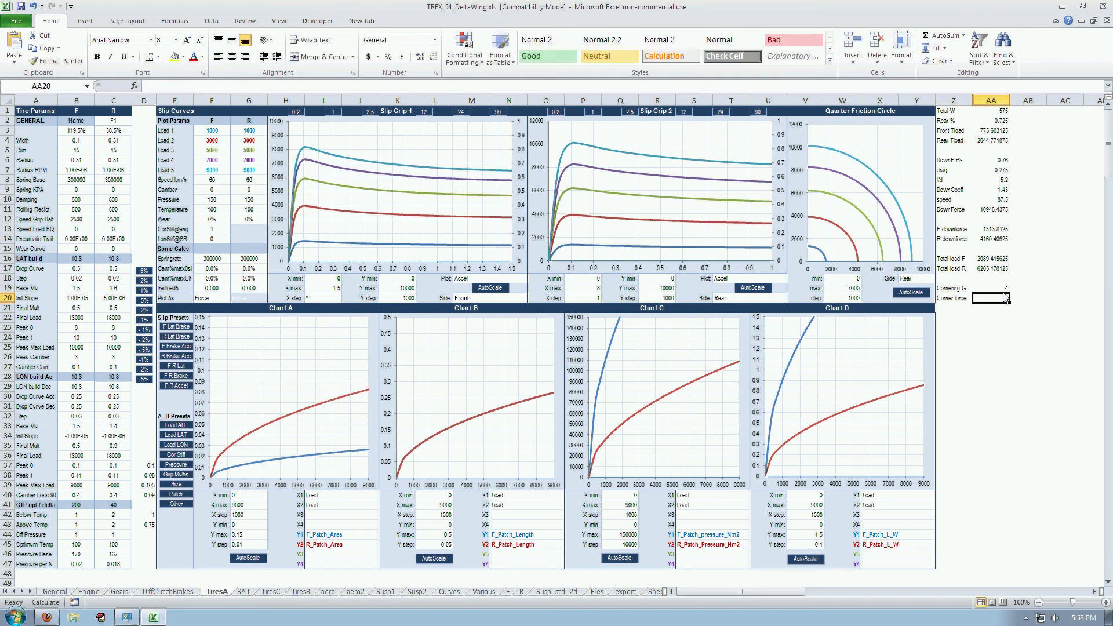
Step: Calculate the corner force in AA20 by multiplying the Cornering G in AA19 by the Total W in AA1 and 9.81
{"action": "type", "text": "="}
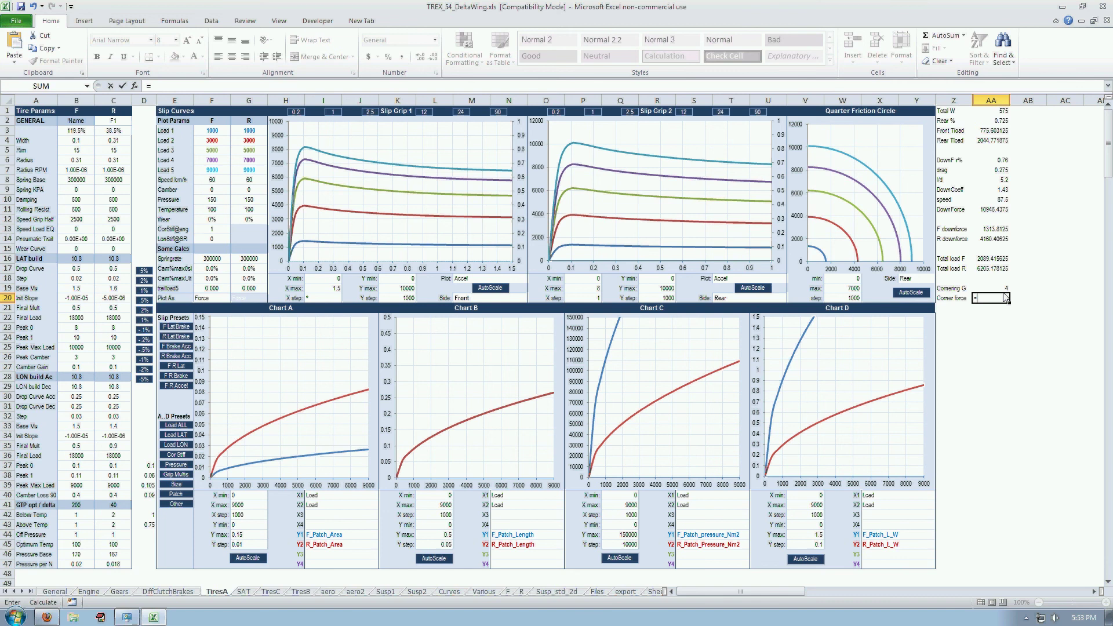
{"action": "left_click", "coordinate": [1005, 289]}
{"action": "type", "text": "*"}
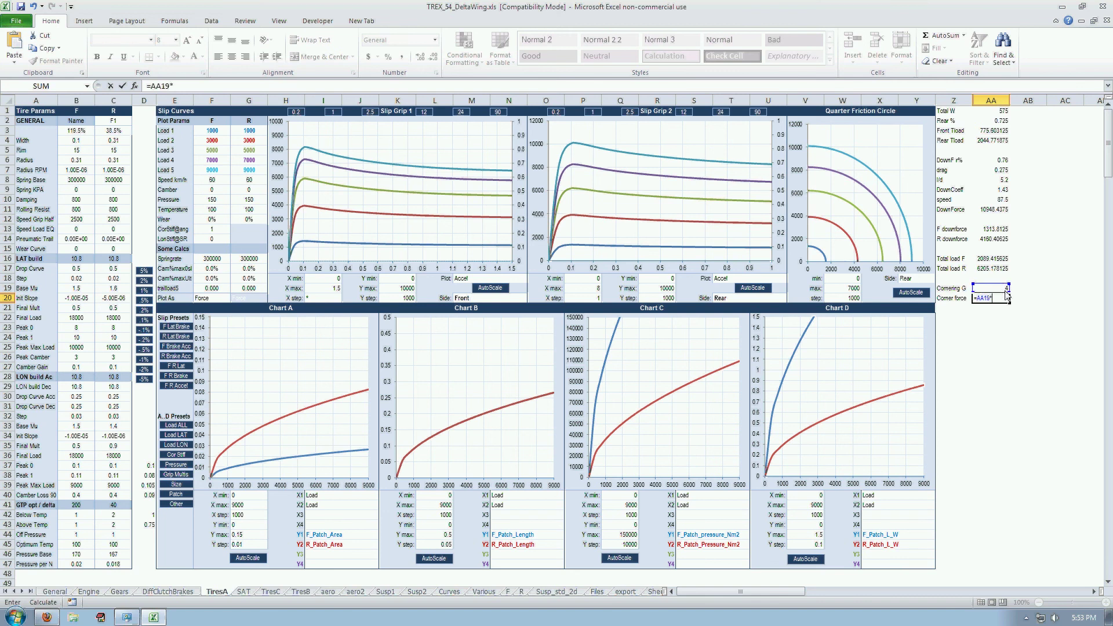
{"action": "left_click", "coordinate": [993, 113]}
{"action": "type", "text": "*9.81"}
{"action": "key", "text": "Return"}
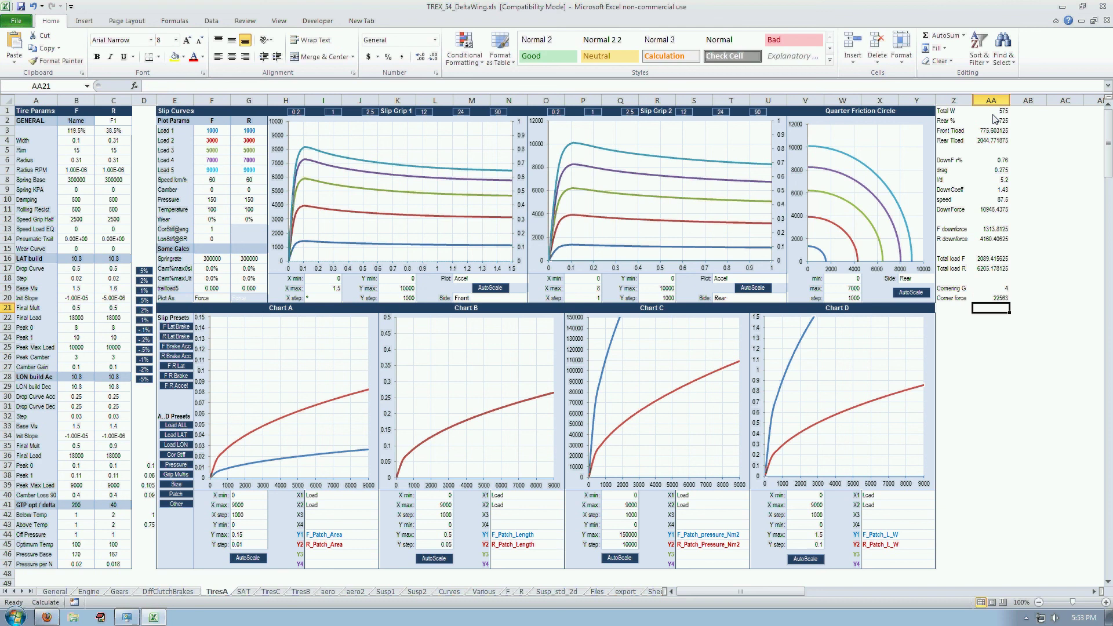
Step: Label Z21 "cgheight" and set its value in AA21 to 0.3
{"action": "key", "text": "Left"}
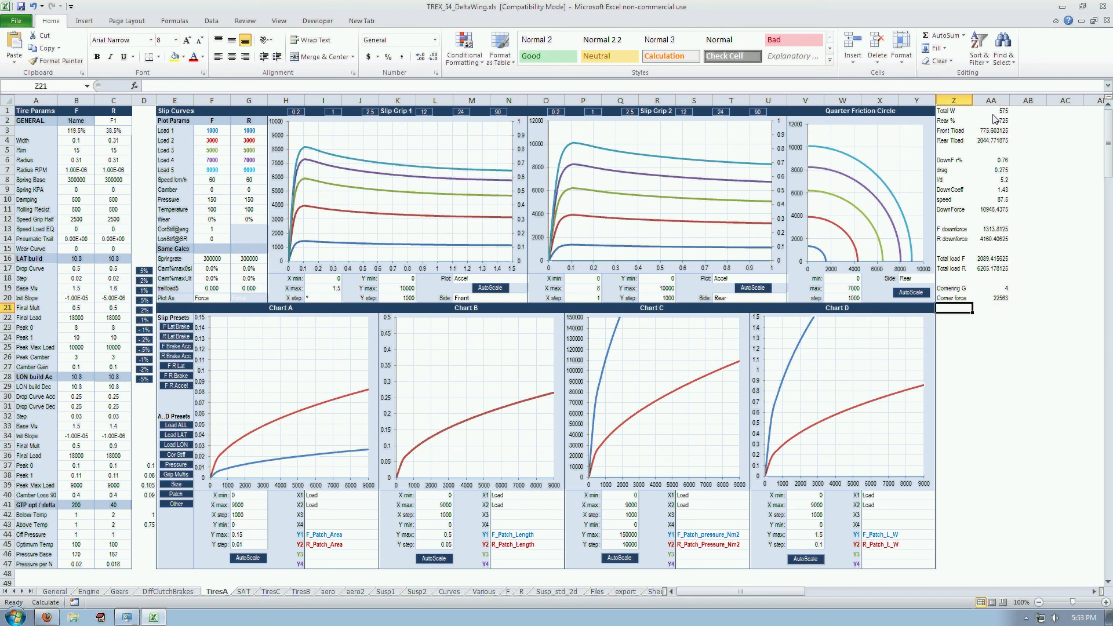
{"action": "type", "text": "cgheight"}
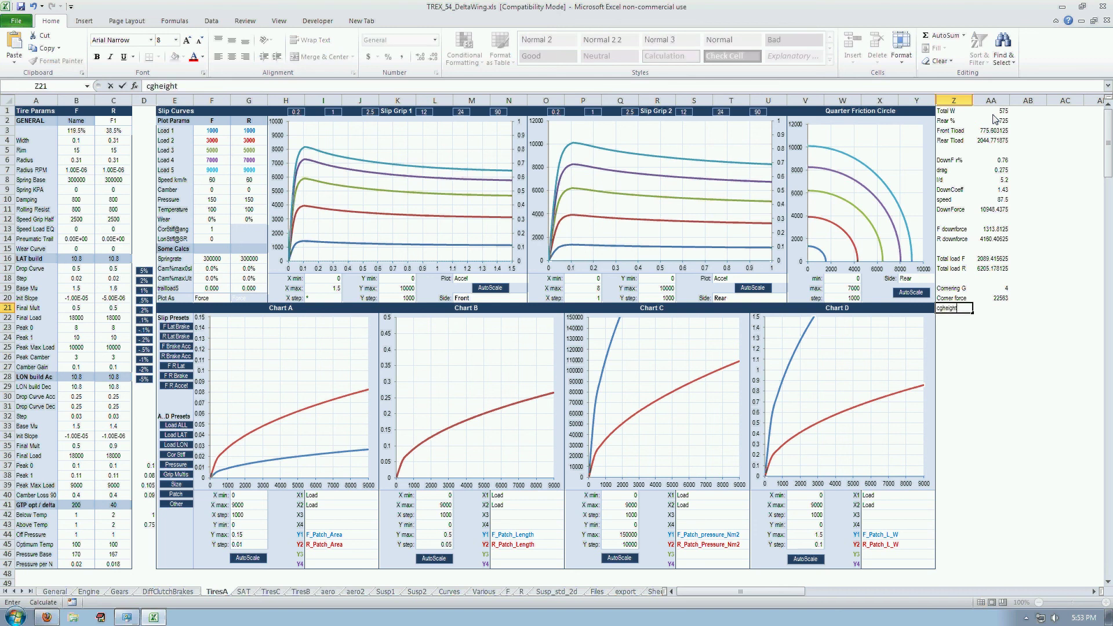
{"action": "key", "text": "Tab"}
{"action": "type", "text": "0.3"}
{"action": "key", "text": "Return"}
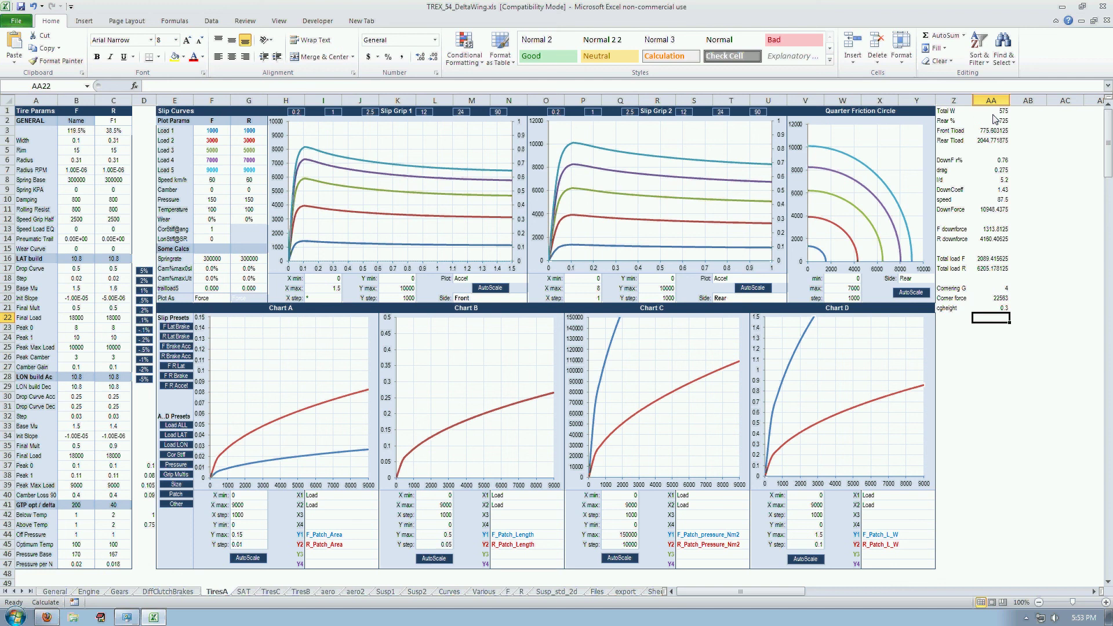
Step: Label Z22 "TorqueCG" and calculate it in AA22 by multiplying the corner force in AA20 by the cgheight in AA21
{"action": "key", "text": "Left"}
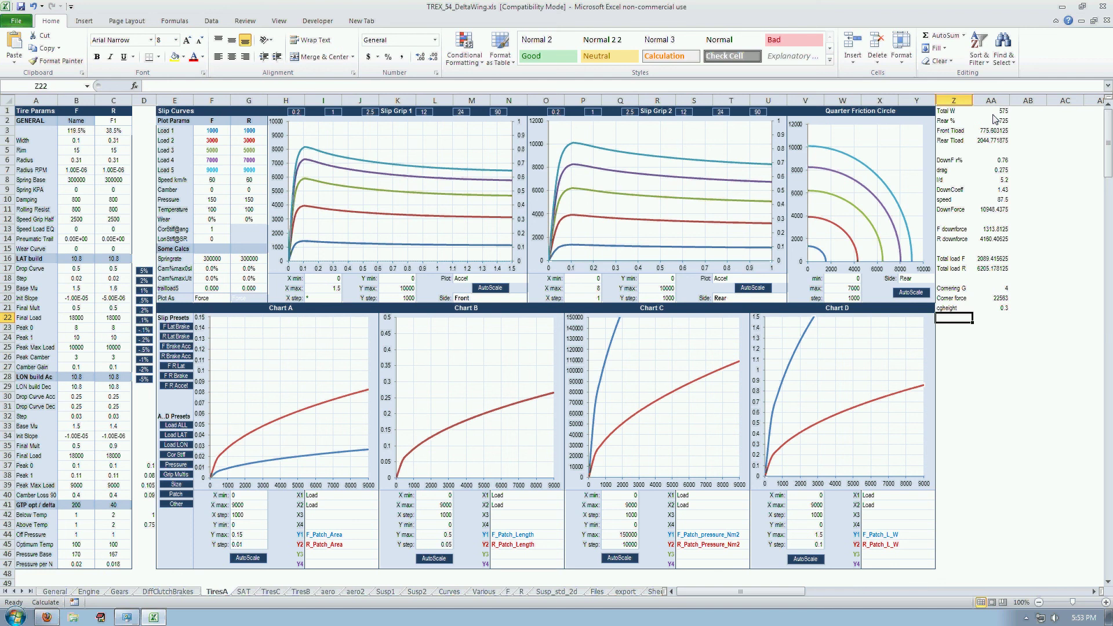
{"action": "type", "text": "TorqueCG"}
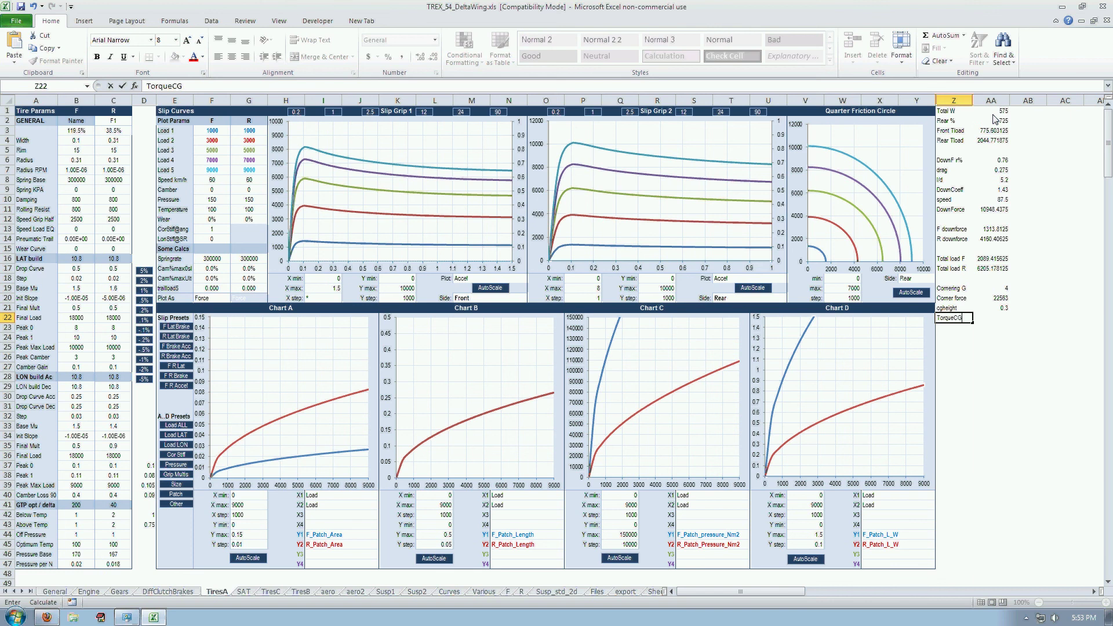
{"action": "key", "text": "Tab"}
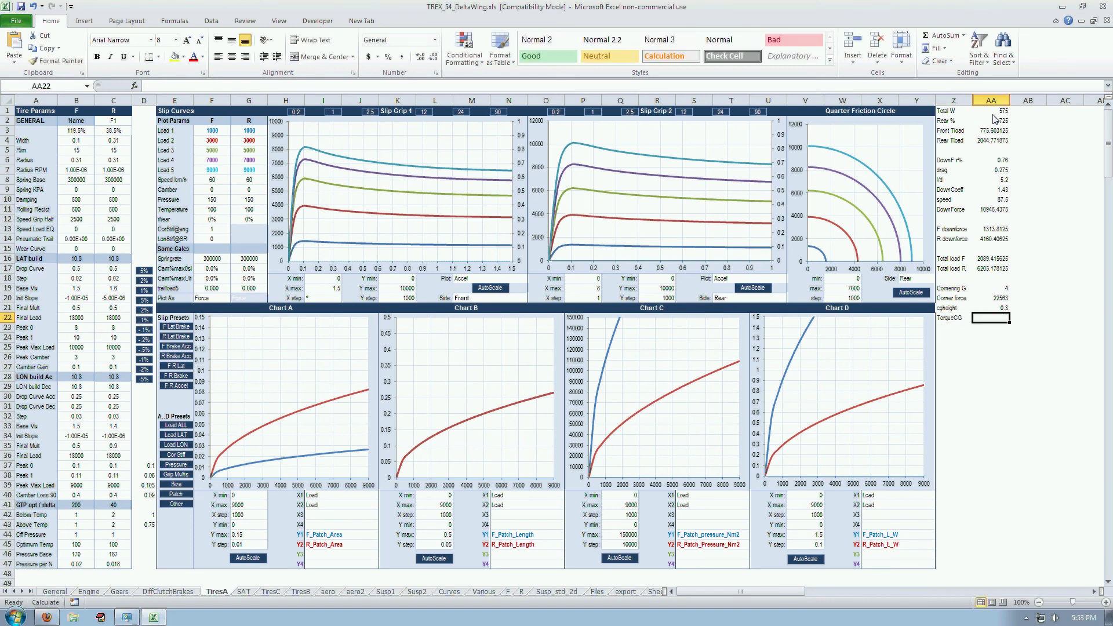
{"action": "type", "text": "="}
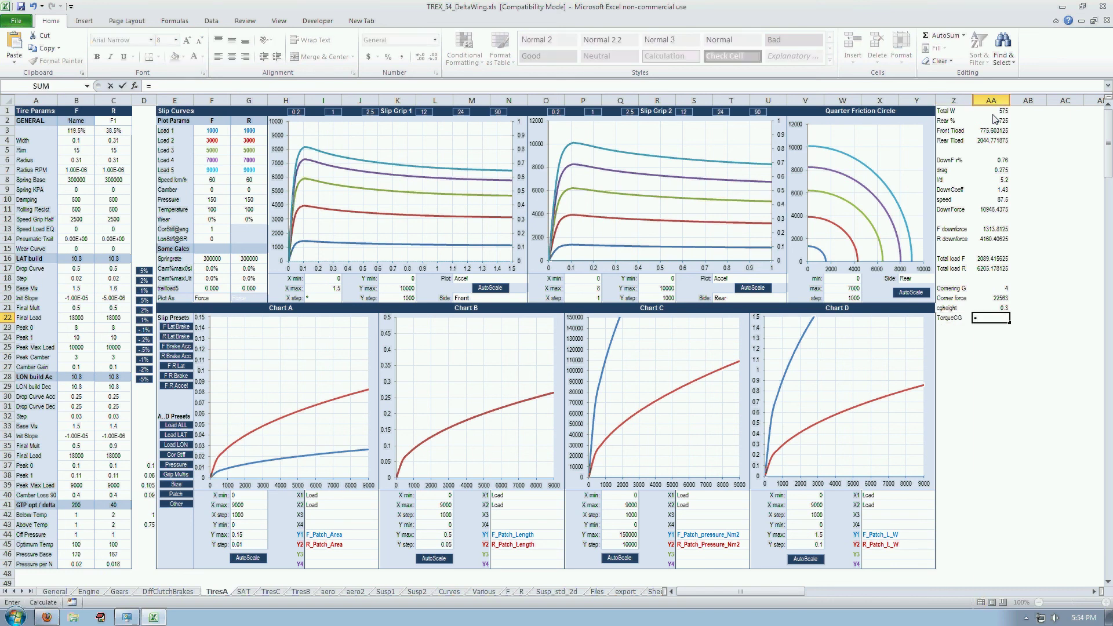
{"action": "left_click", "coordinate": [1002, 299]}
{"action": "type", "text": "*"}
{"action": "left_click", "coordinate": [1003, 310]}
{"action": "key", "text": "Return"}
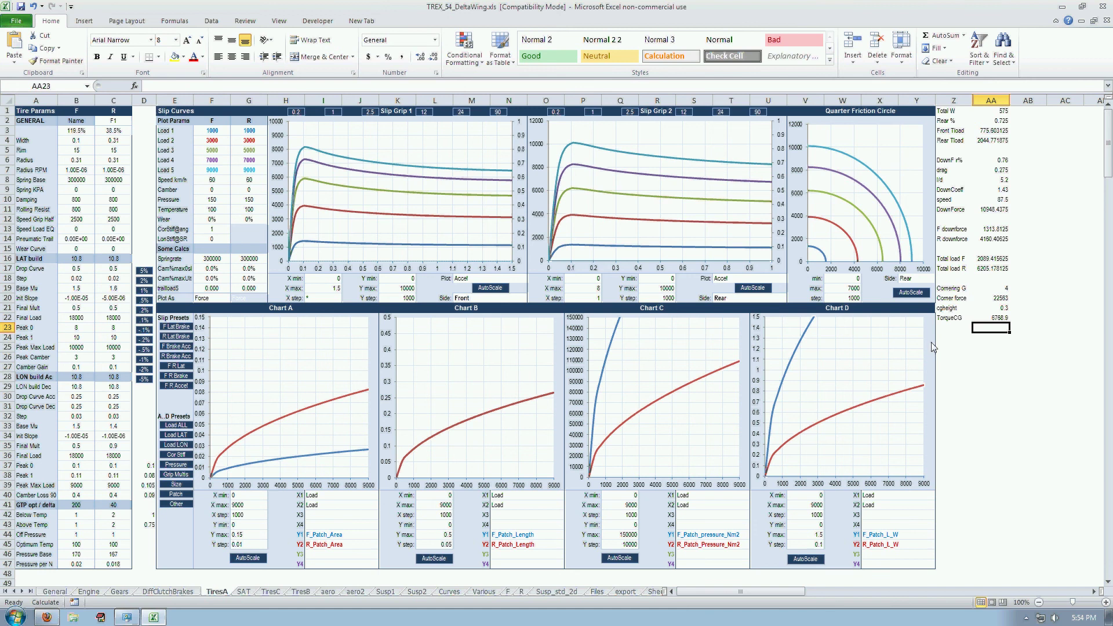
Step: Look up the Rear Track measurement on the General sheet
{"action": "left_click", "coordinate": [51, 593]}
{"action": "left_click", "coordinate": [121, 300]}
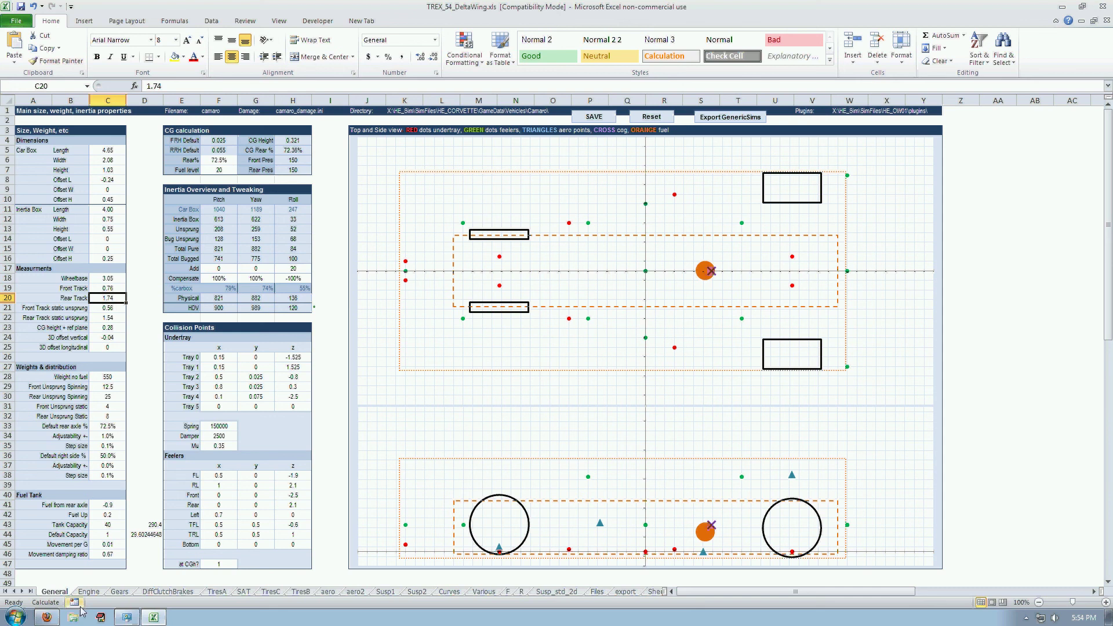
Step: On the TiresA sheet, label Z23 "rear track" and set its value in AA23 to 1.74
{"action": "left_click", "coordinate": [216, 591]}
{"action": "left_click", "coordinate": [939, 330]}
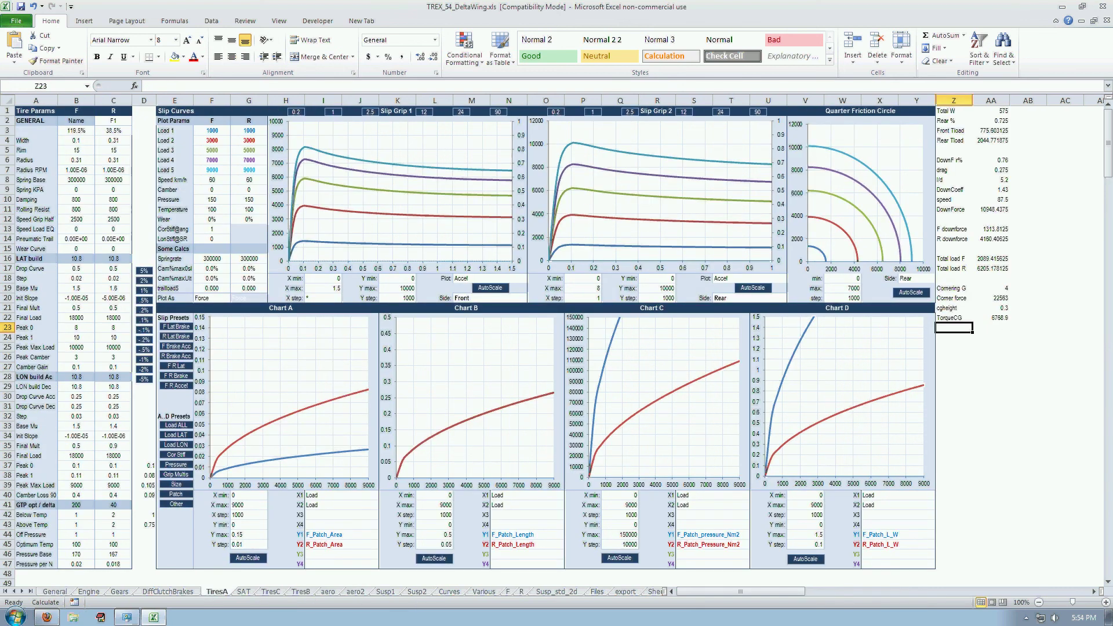
{"action": "type", "text": "rea"}
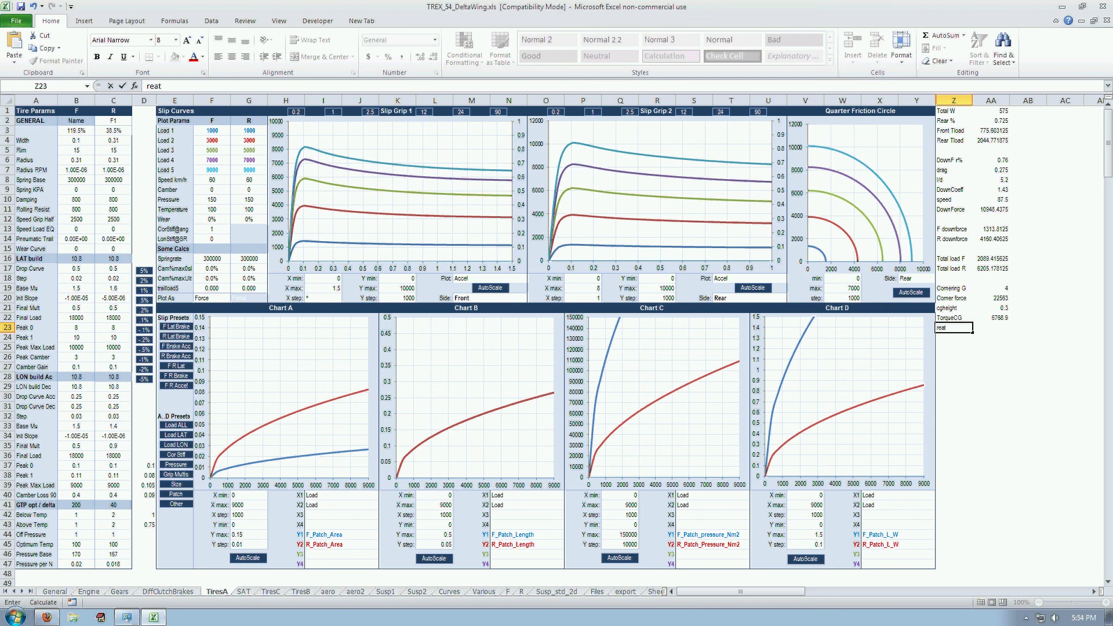
{"action": "type", "text": "r track"}
{"action": "key", "text": "Tab"}
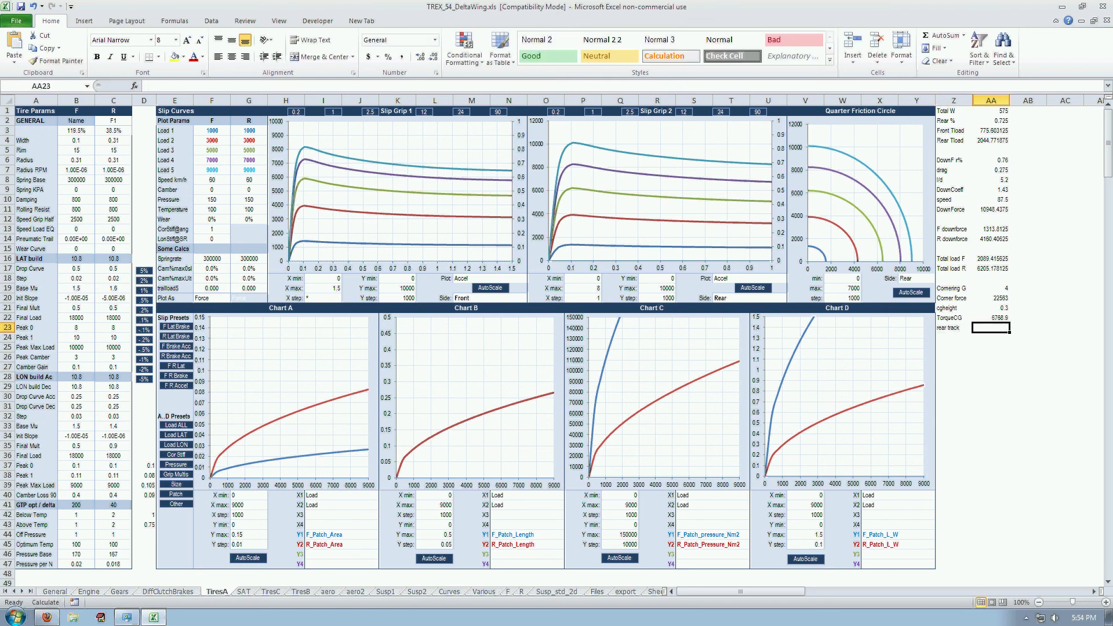
{"action": "type", "text": "1.74"}
{"action": "key", "text": "Return"}
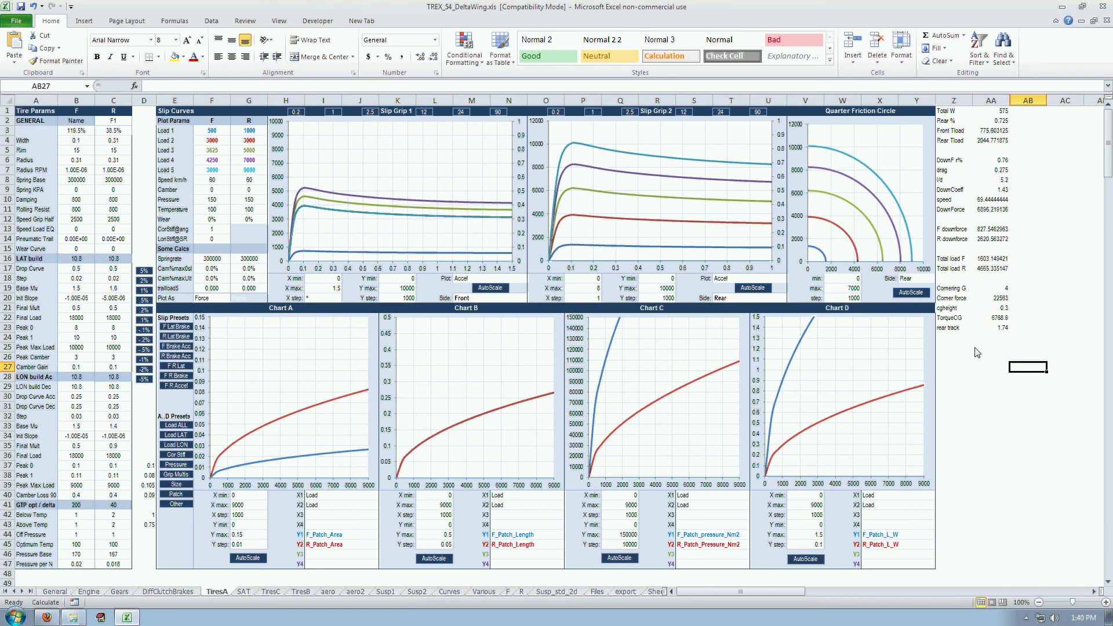
Step: Label Z24 "Load Difference" and calculate it in AA24 by dividing the TorqueCG in AA22 by the rear track in AA23
{"action": "left_click", "coordinate": [965, 338]}
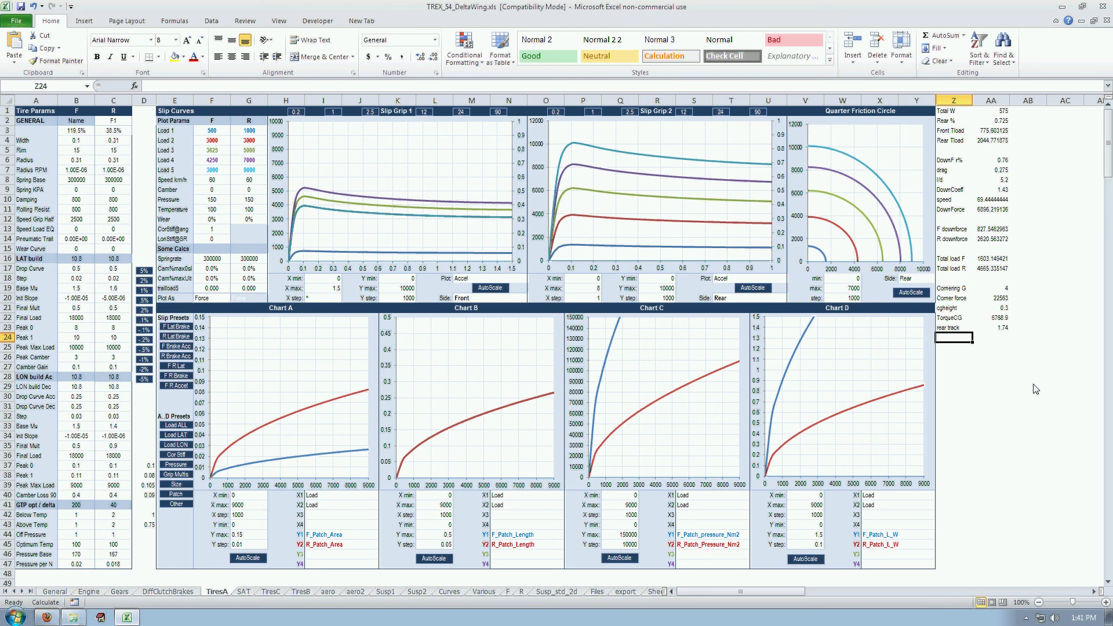
{"action": "type", "text": "Load D"}
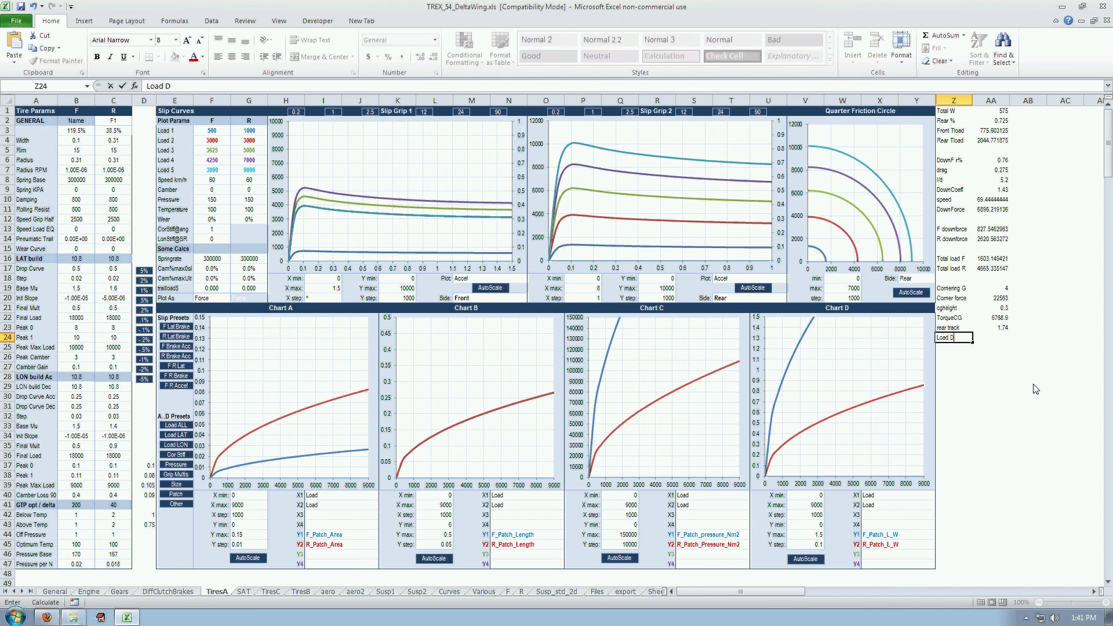
{"action": "type", "text": "ifference"}
{"action": "key", "text": "Tab"}
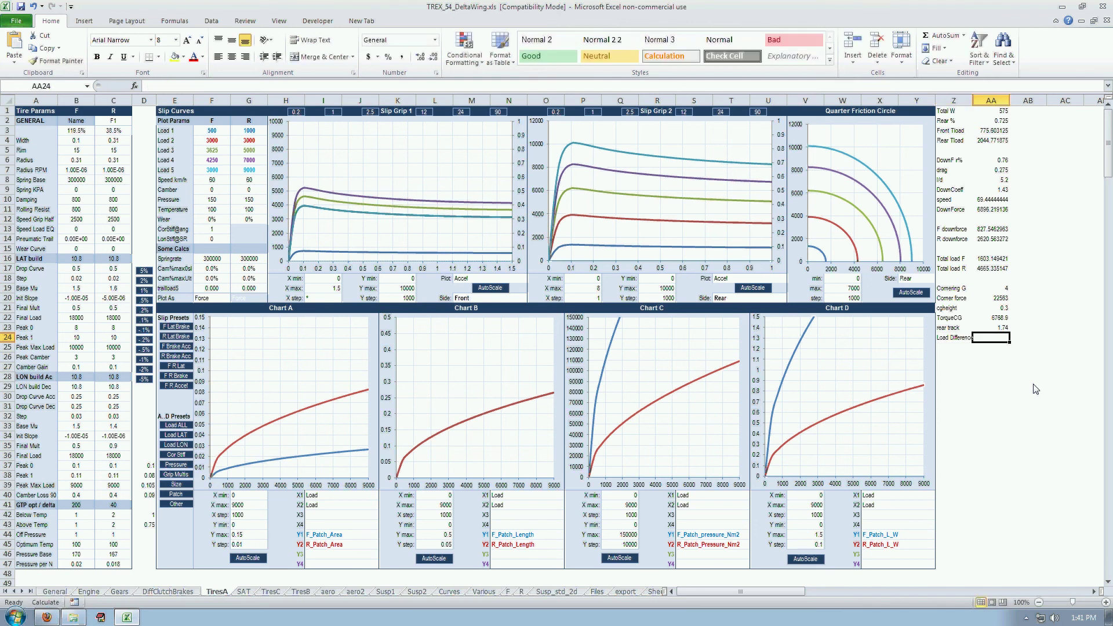
{"action": "type", "text": "="}
{"action": "left_click", "coordinate": [1004, 318]}
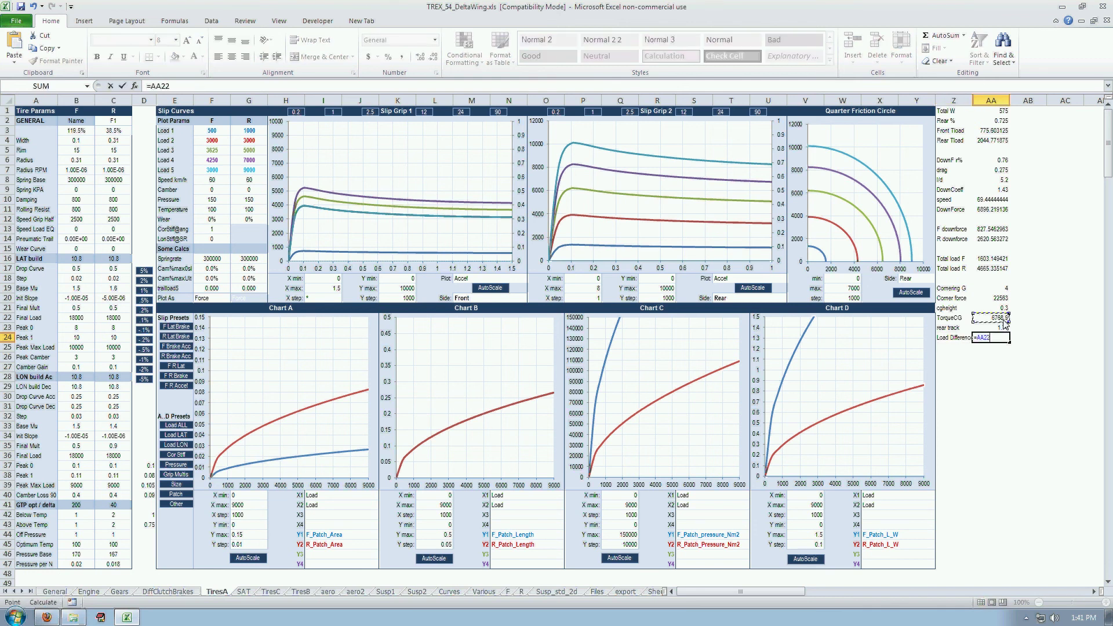
{"action": "type", "text": "/"}
{"action": "left_click", "coordinate": [1003, 328]}
{"action": "key", "text": "Return"}
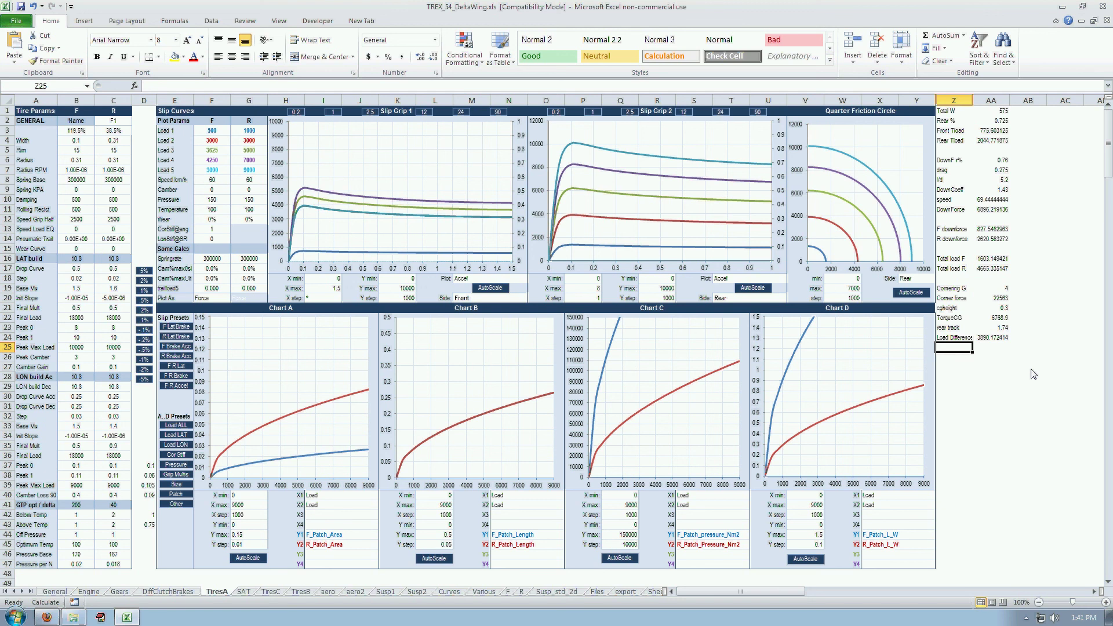
Step: Add the tire labels FL and FR in Z26 and AA26, and RL and RR in Z28 and AA28
{"action": "key", "text": "Down"}
{"action": "type", "text": "FL"}
{"action": "key", "text": "Tab"}
{"action": "type", "text": "R"}
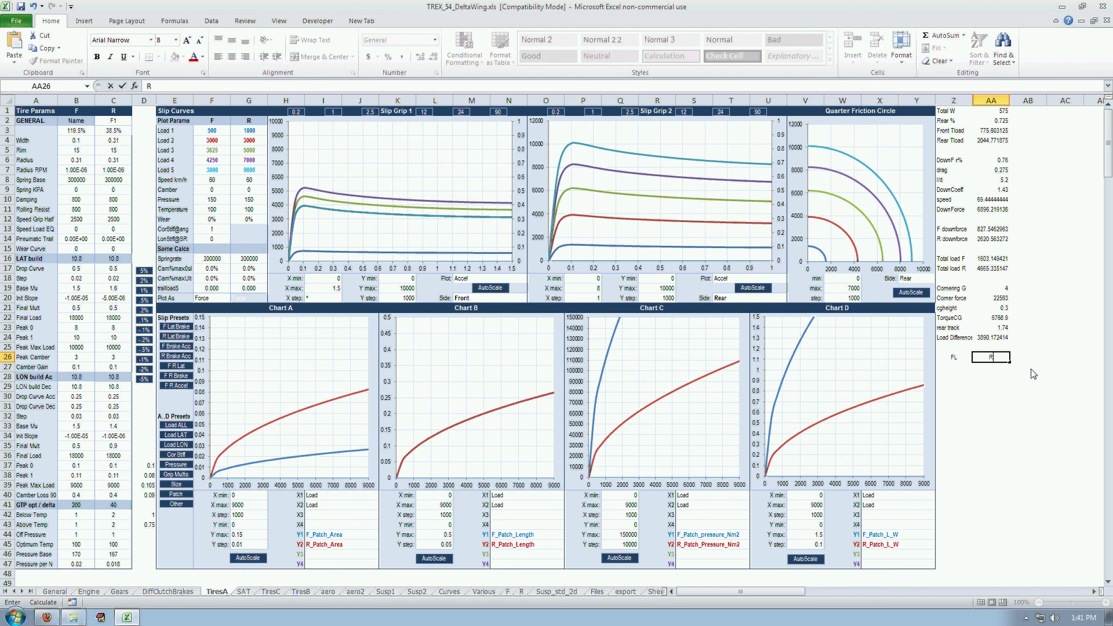
{"action": "key", "text": "BackSpace"}
{"action": "type", "text": "FR"}
{"action": "key", "text": "Return"}
{"action": "key", "text": "Down"}
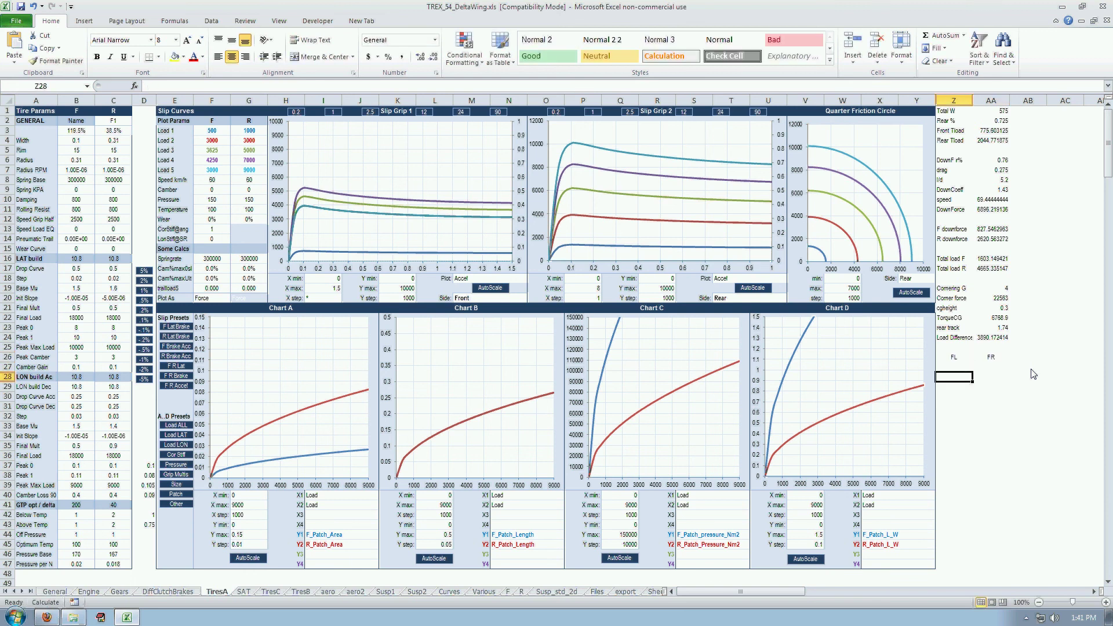
{"action": "type", "text": "RL"}
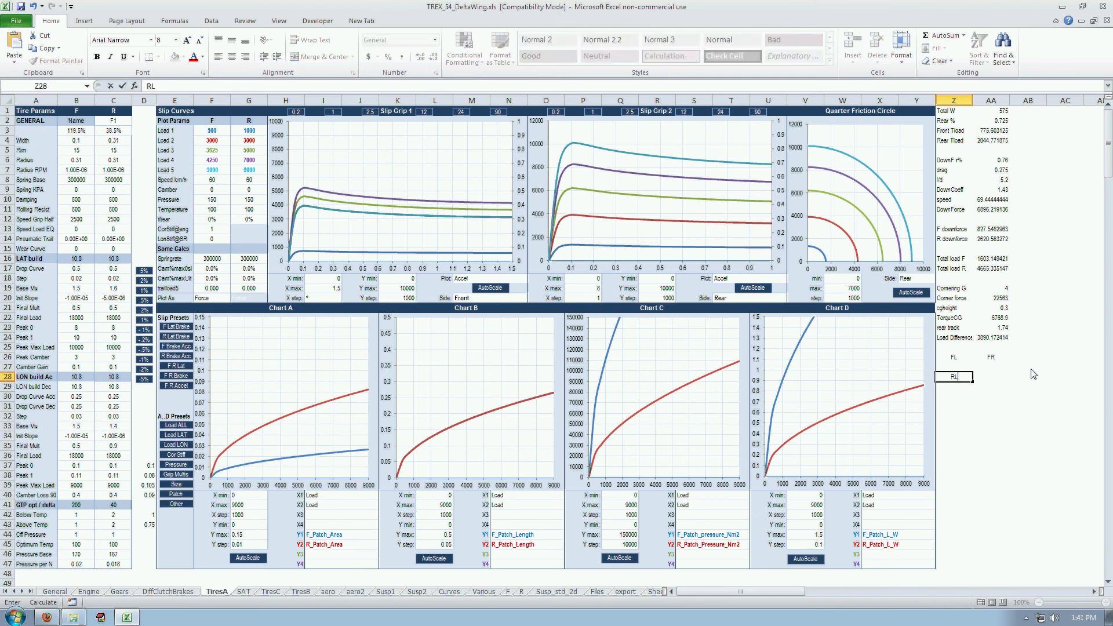
{"action": "key", "text": "Tab"}
{"action": "type", "text": "RR"}
{"action": "key", "text": "Up"}
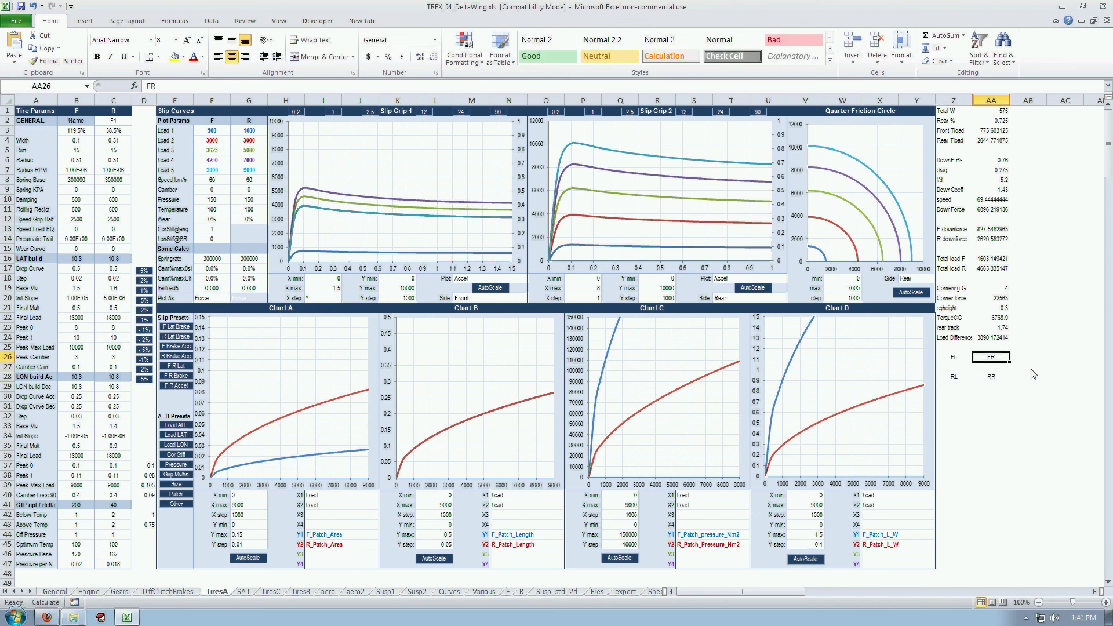
Step: Fill the FL and FR loads in Z27 and AA27 with references to the Total load F in AA16
{"action": "key", "text": "Left"}
{"action": "type", "text": "="}
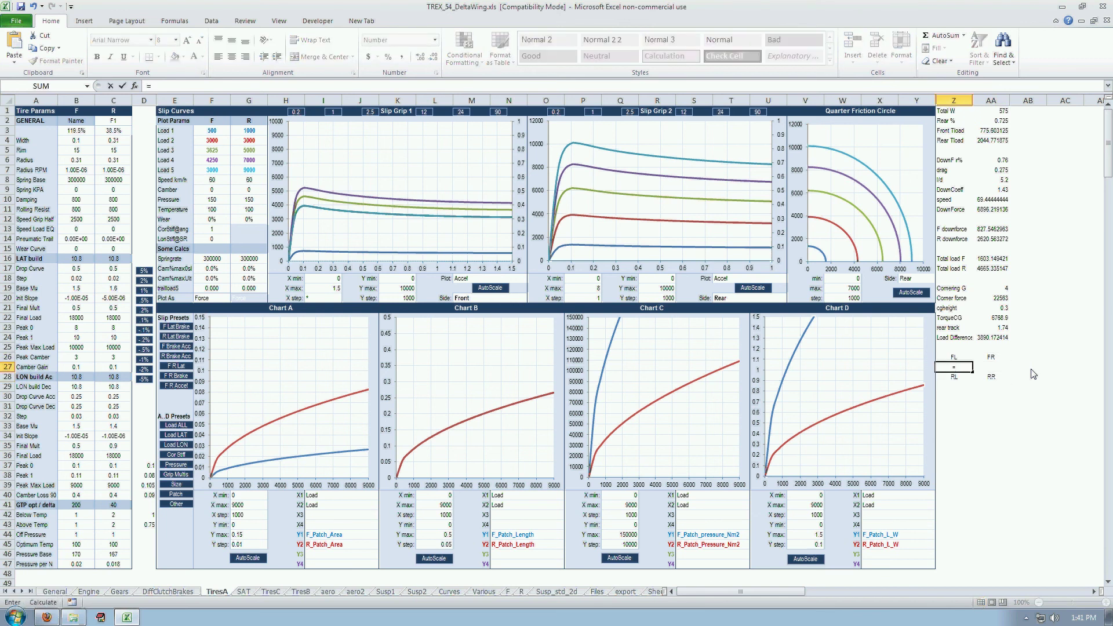
{"action": "left_click", "coordinate": [995, 260]}
{"action": "key", "text": "Tab"}
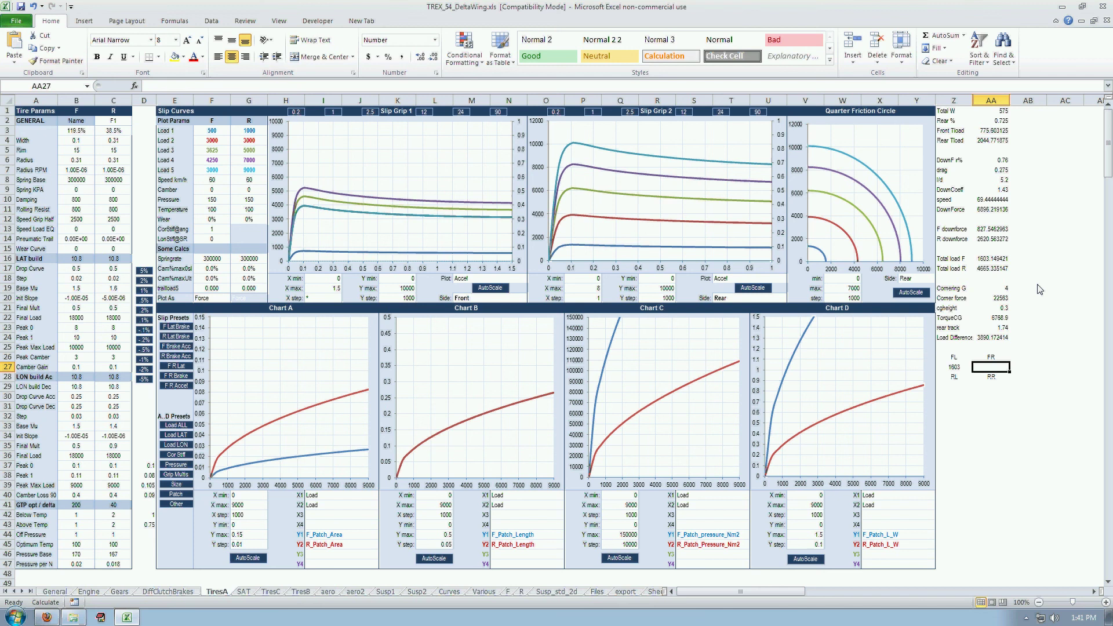
{"action": "type", "text": "="}
{"action": "left_click", "coordinate": [1006, 262]}
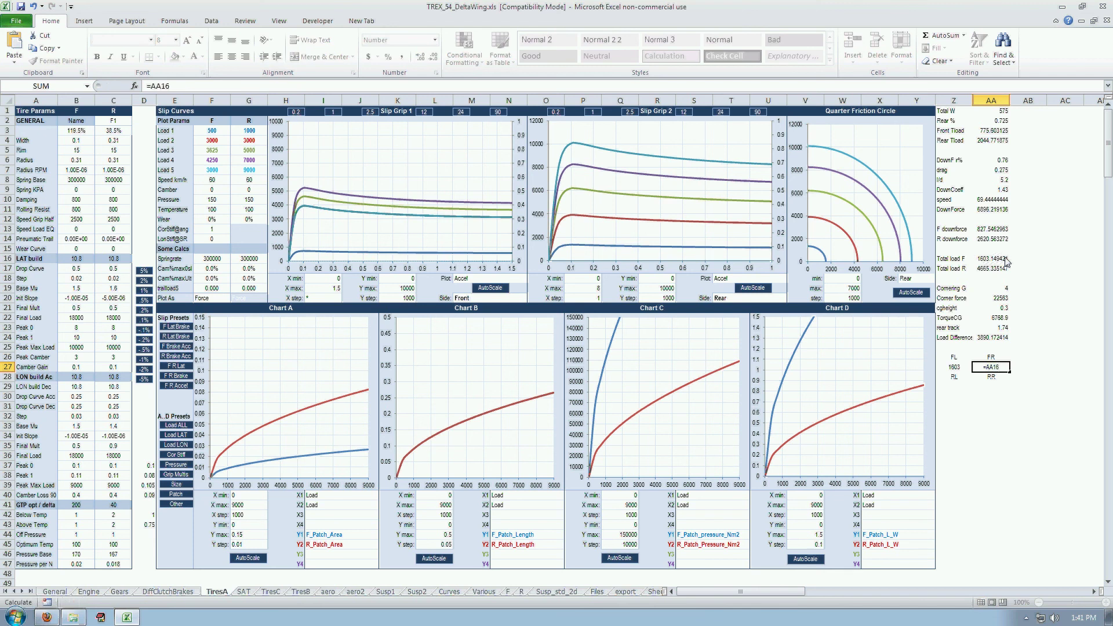
{"action": "key", "text": "Return"}
{"action": "key", "text": "Return"}
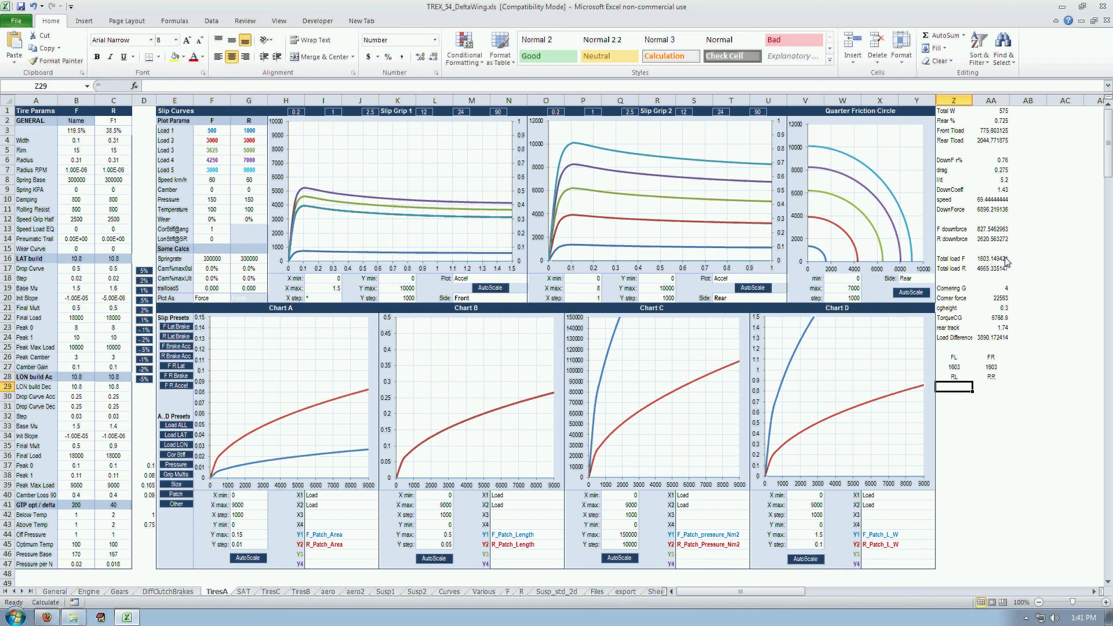
Step: Calculate the RL load in Z29 by adding the Load Difference in AA24 to the Total load R in AA17
{"action": "type", "text": "="}
{"action": "left_click", "coordinate": [990, 271]}
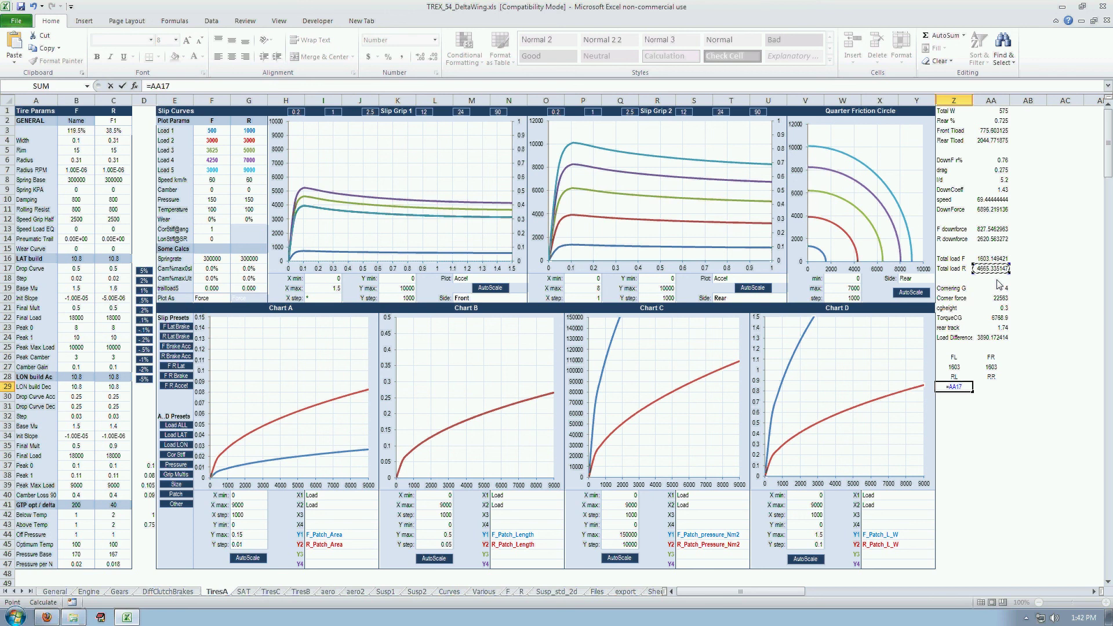
{"action": "type", "text": "+"}
{"action": "left_click", "coordinate": [993, 338]}
{"action": "key", "text": "Return"}
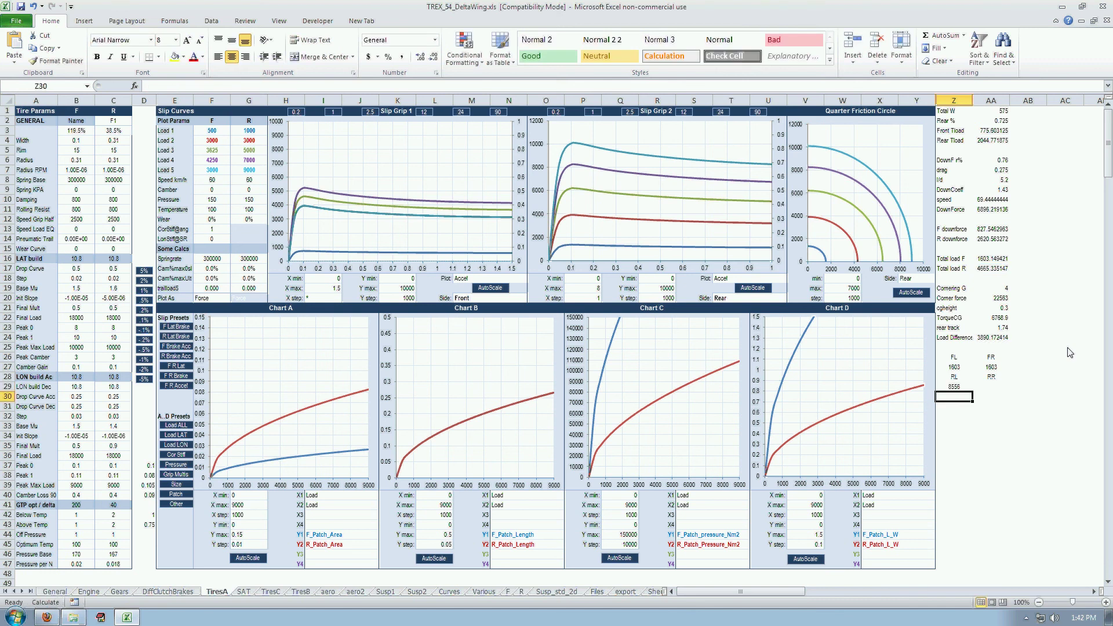
Step: Calculate the RR load in AA29 by subtracting the Load Difference in AA24 from the Total load R in AA17
{"action": "key", "text": "Up"}
{"action": "key", "text": "Right"}
{"action": "type", "text": "="}
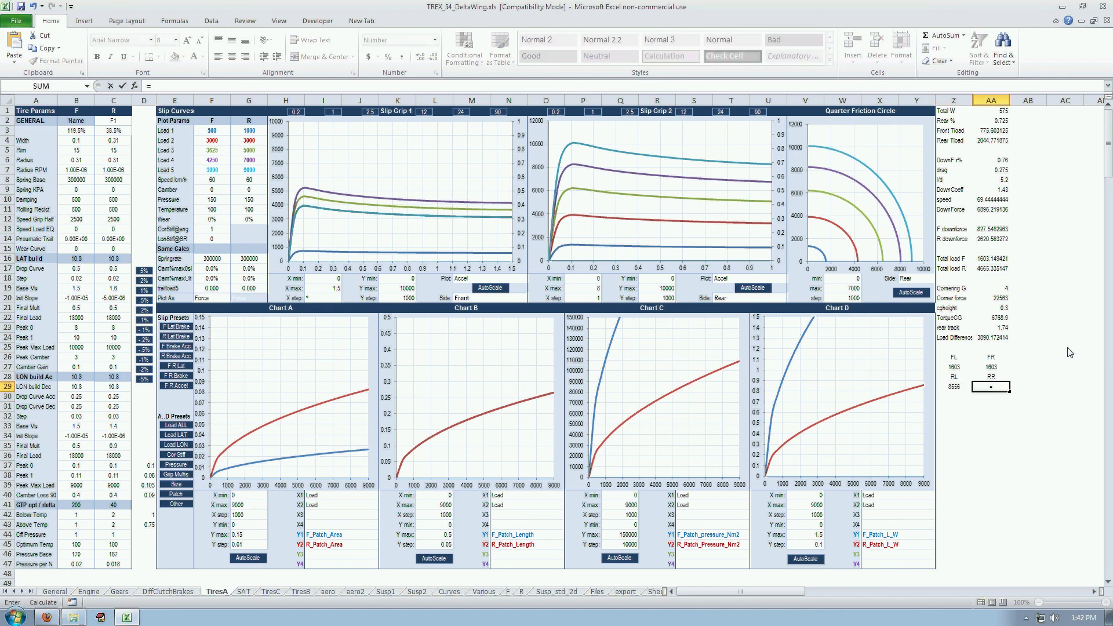
{"action": "left_click", "coordinate": [994, 270]}
{"action": "type", "text": "-"}
{"action": "left_click", "coordinate": [1007, 339]}
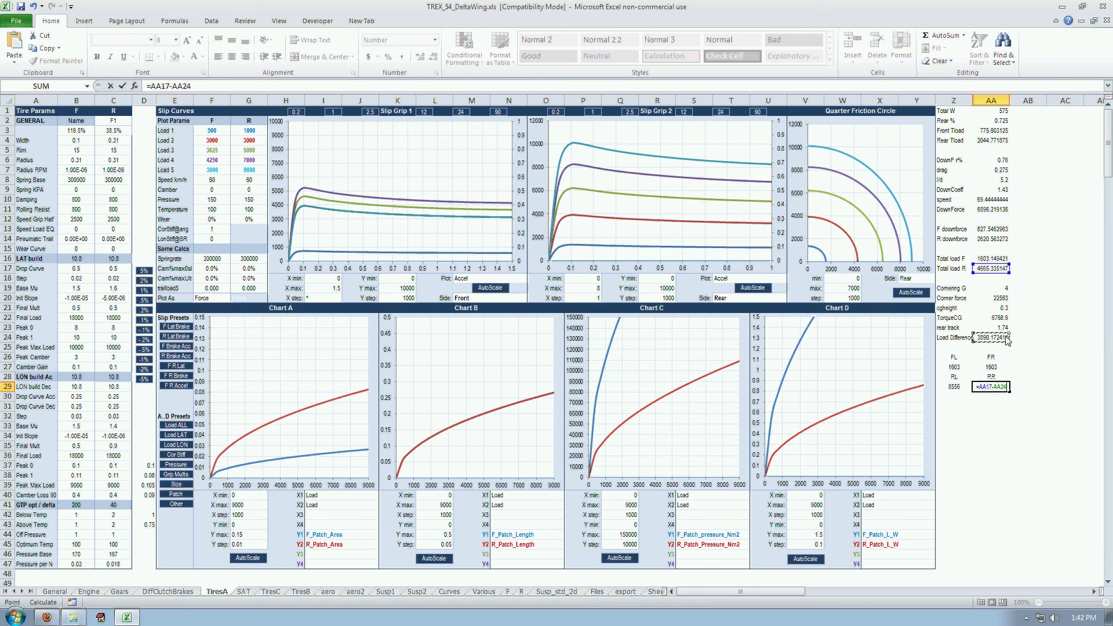
{"action": "key", "text": "Return"}
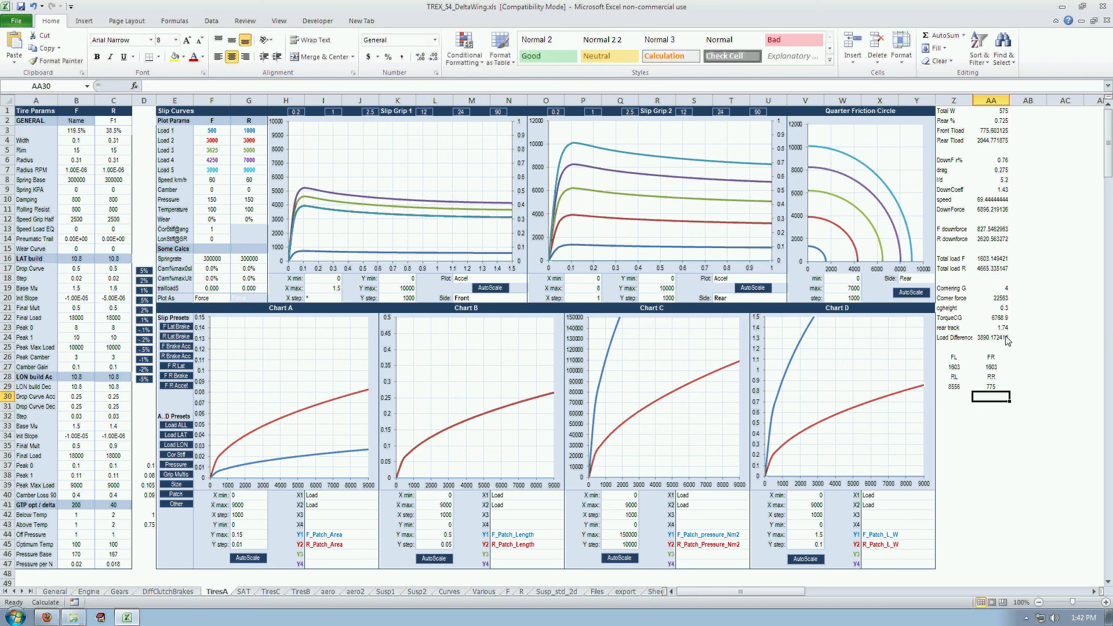
Step: Review the speed formula in AA10, the RR load in AA29 and the front tire loads in Z27:AA27
{"action": "left_click", "coordinate": [991, 201]}
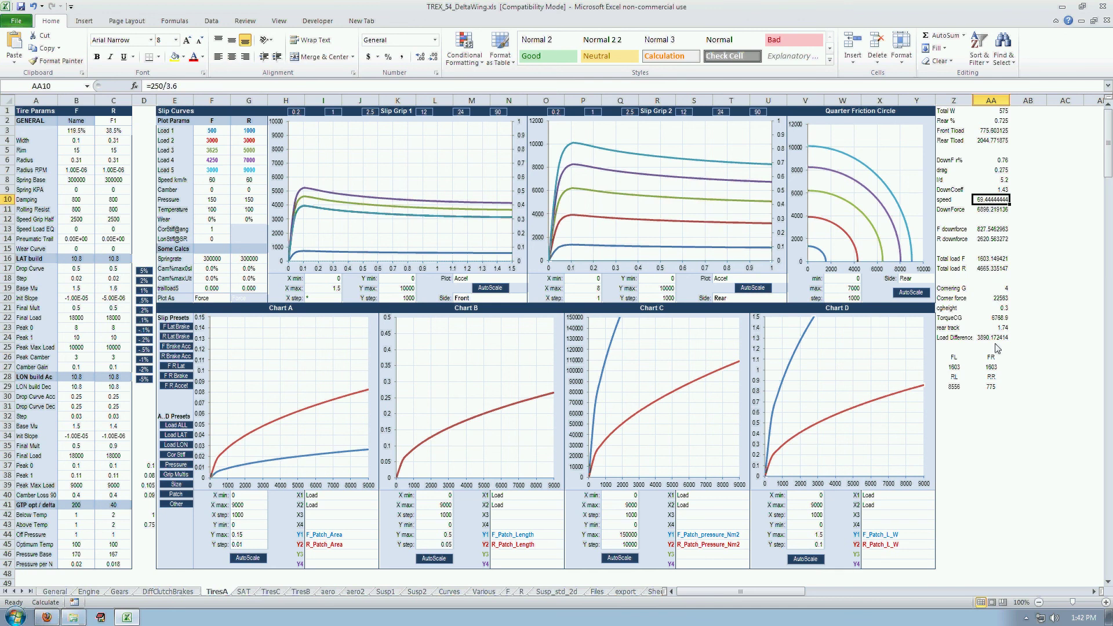
{"action": "left_click", "coordinate": [988, 387]}
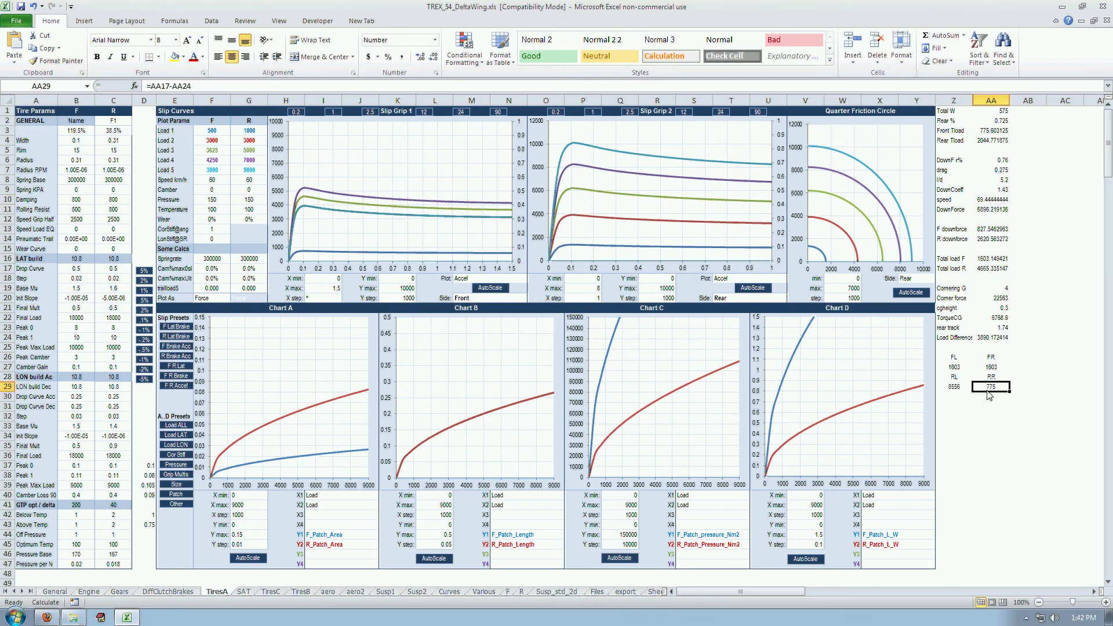
{"action": "left_click", "coordinate": [957, 396]}
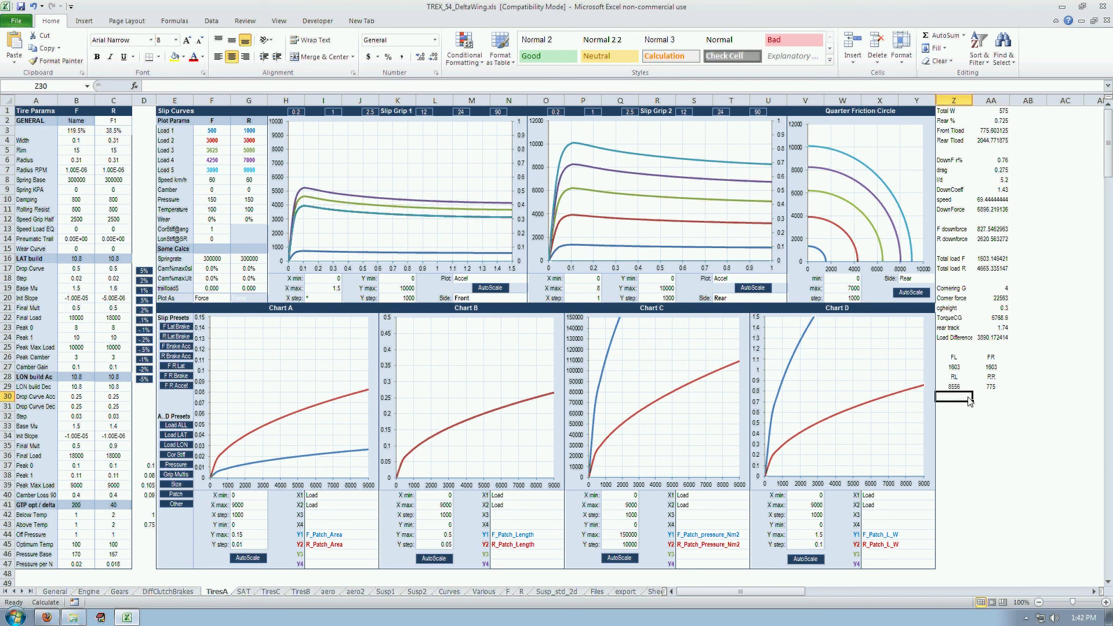
{"action": "left_click_drag", "start_coordinate": [955, 367], "coordinate": [990, 367]}
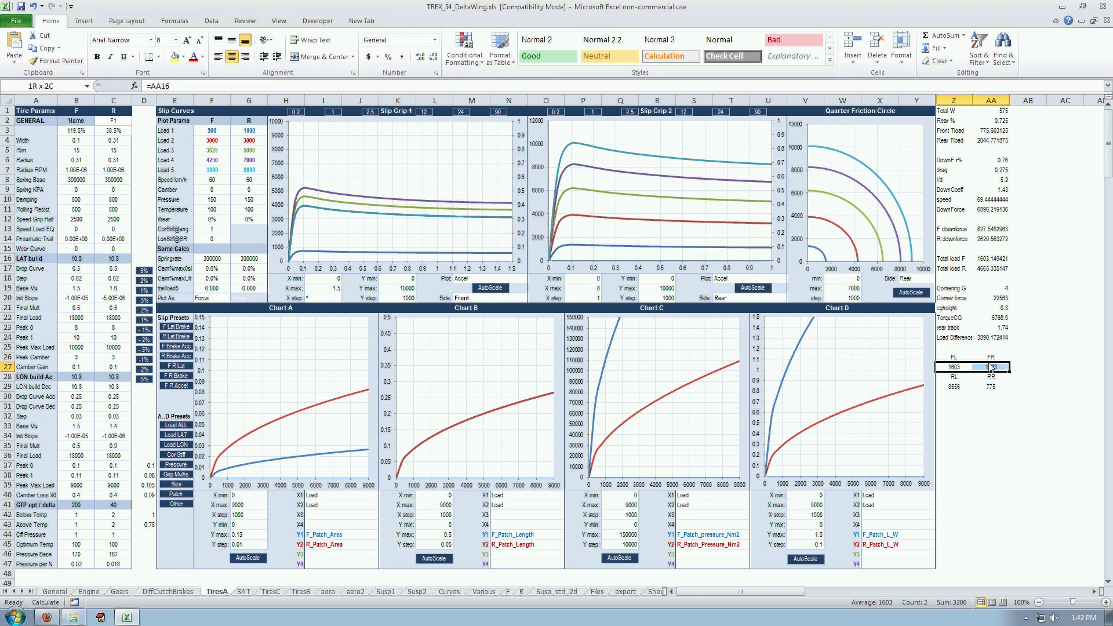
{"action": "left_click", "coordinate": [962, 399]}
Step: Label Z31 "Brake G" and set its value in AA31 to 4
{"action": "left_click", "coordinate": [961, 416]}
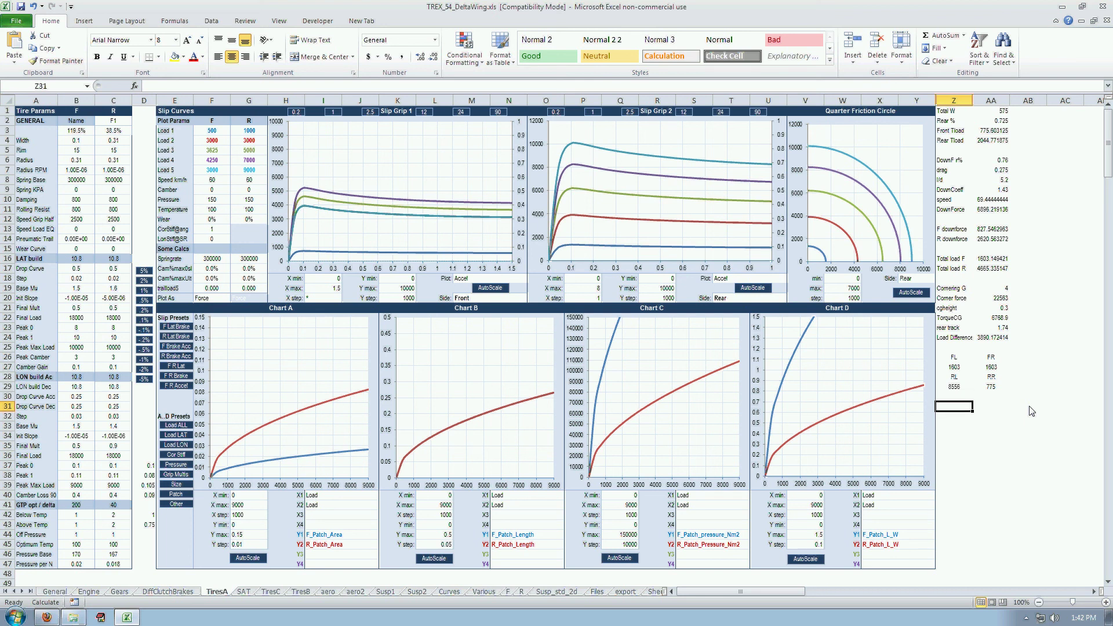
{"action": "type", "text": "Brake G"}
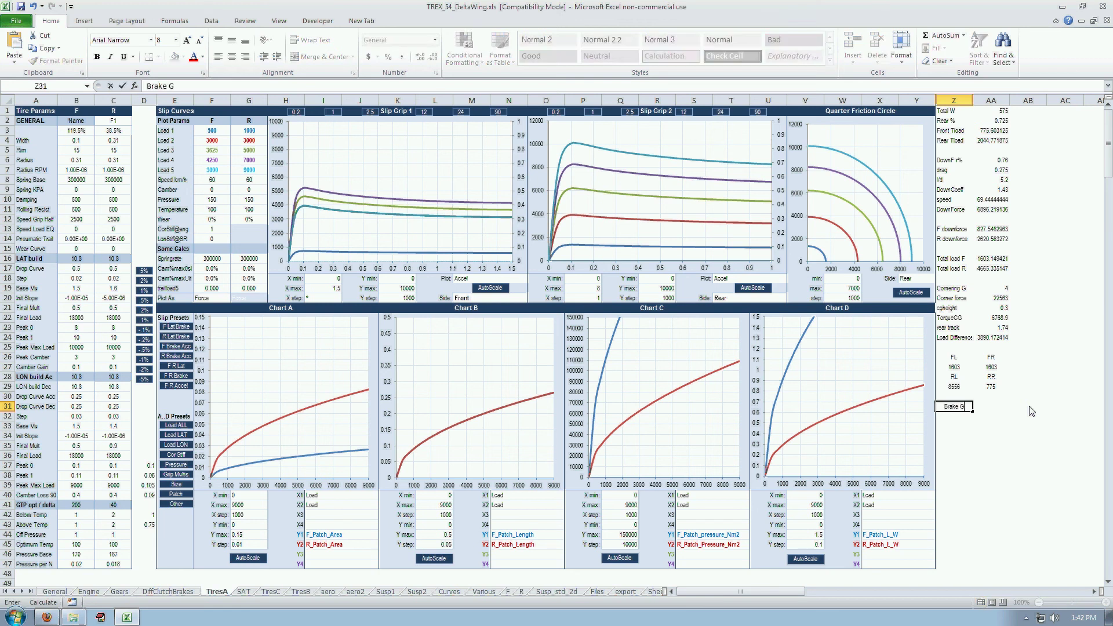
{"action": "key", "text": "Tab"}
{"action": "type", "text": "4"}
{"action": "key", "text": "Return"}
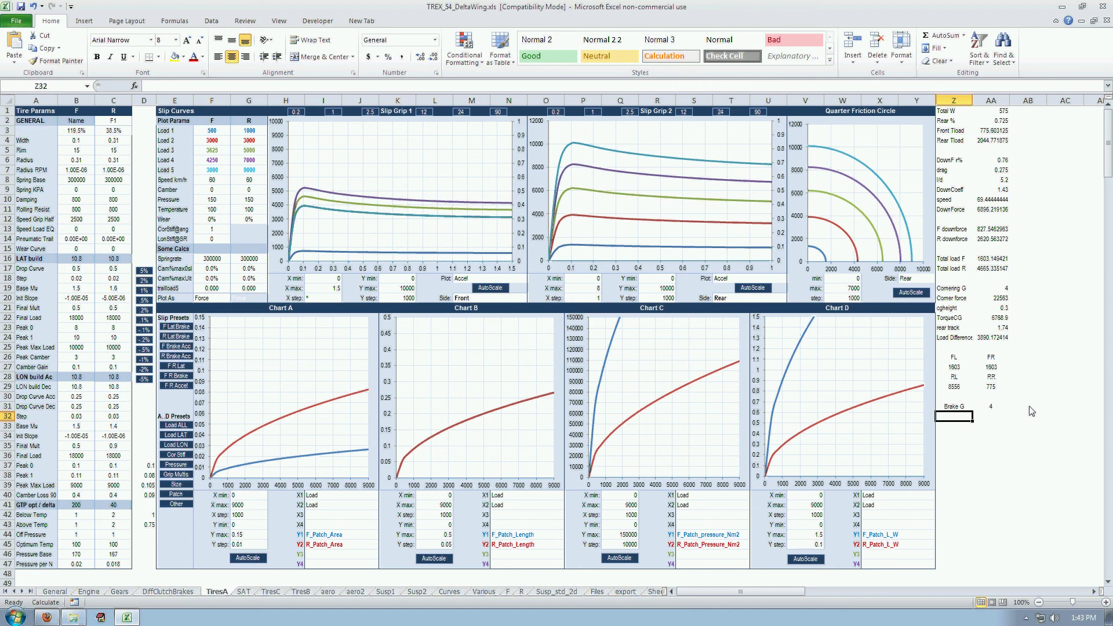
Step: Label Z32 "Force" and calculate it in AA32 by multiplying the Brake G in AA31 by 9.81 and the Total W in AA1
{"action": "type", "text": "Force"}
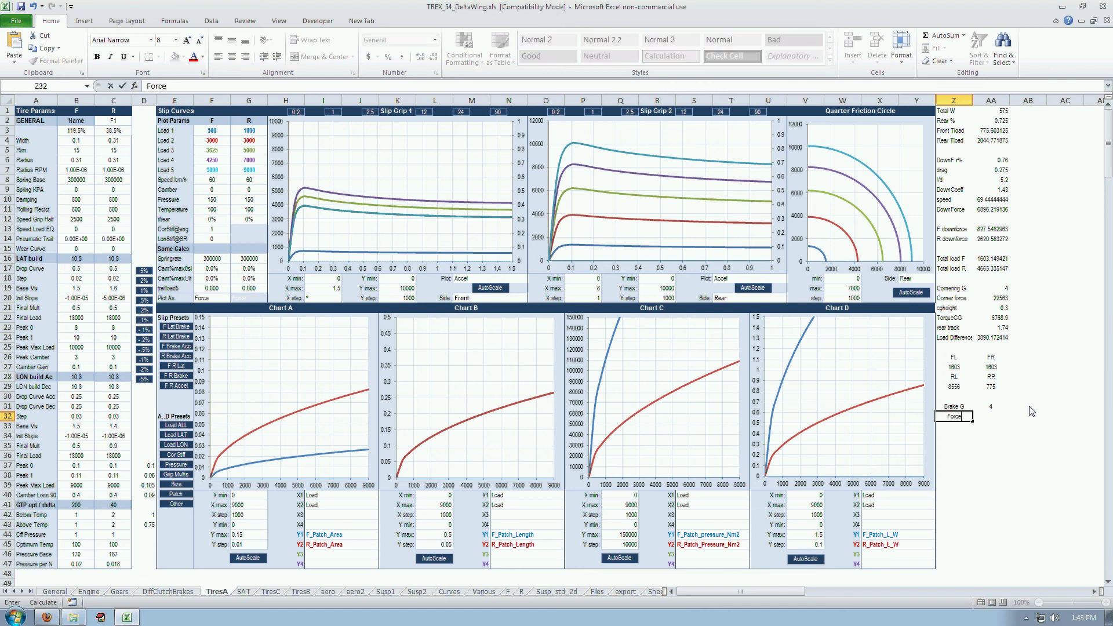
{"action": "key", "text": "Tab"}
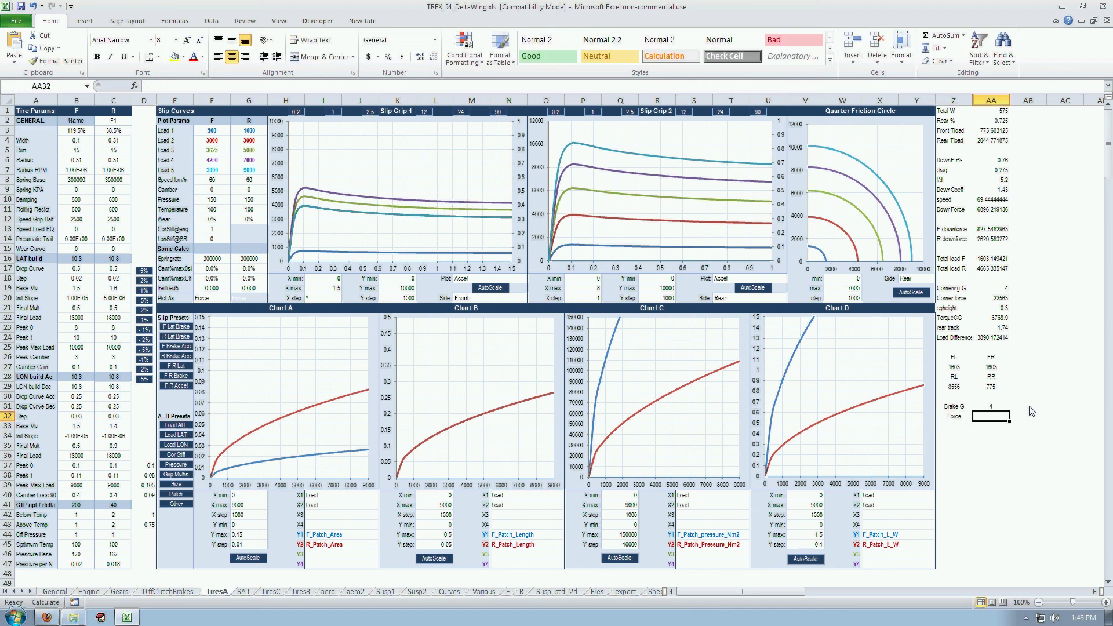
{"action": "type", "text": "="}
{"action": "left_click", "coordinate": [1008, 408]}
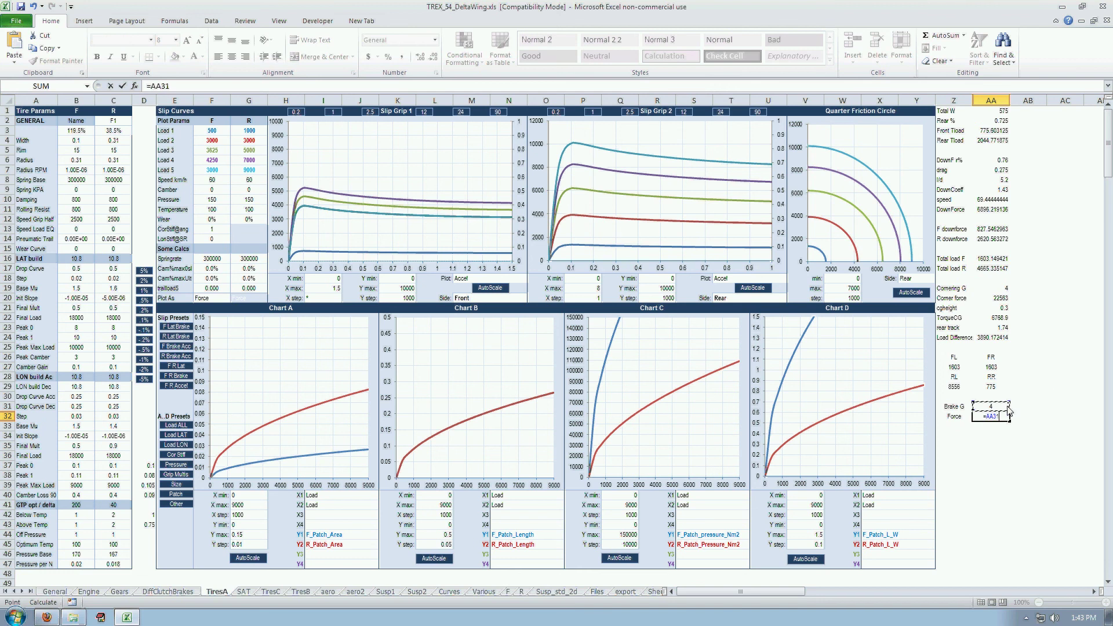
{"action": "type", "text": "*9.81*"}
{"action": "left_click", "coordinate": [1005, 114]}
{"action": "key", "text": "Return"}
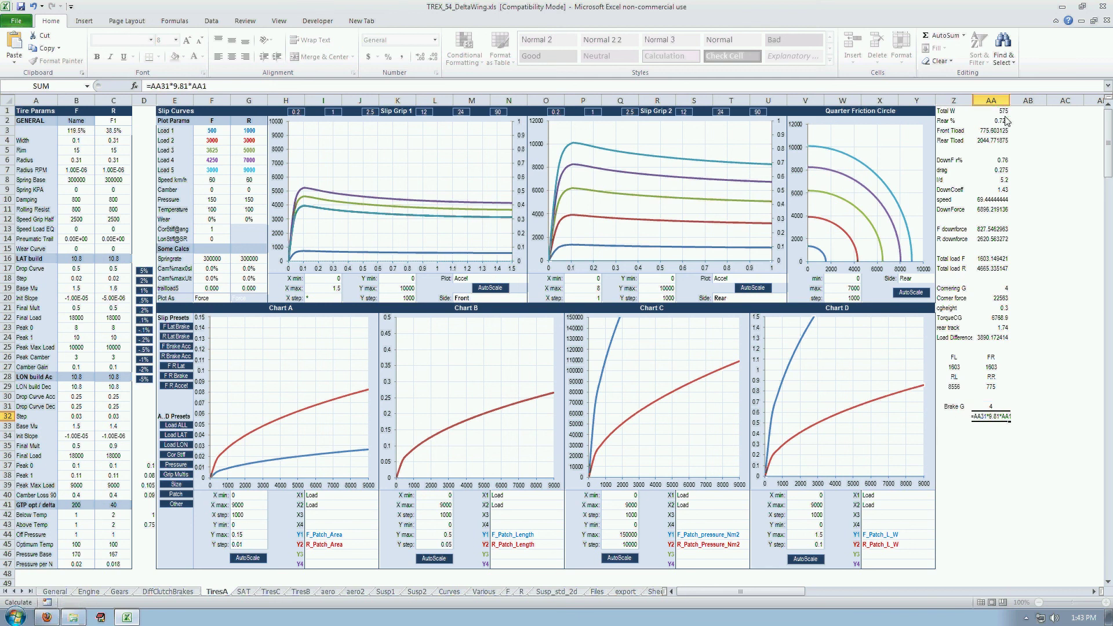
Step: Label Z33 "torque" and calculate it in AA33 by multiplying the Force in AA32 by the cgheight in AA21
{"action": "key", "text": "Up"}
{"action": "key", "text": "Up"}
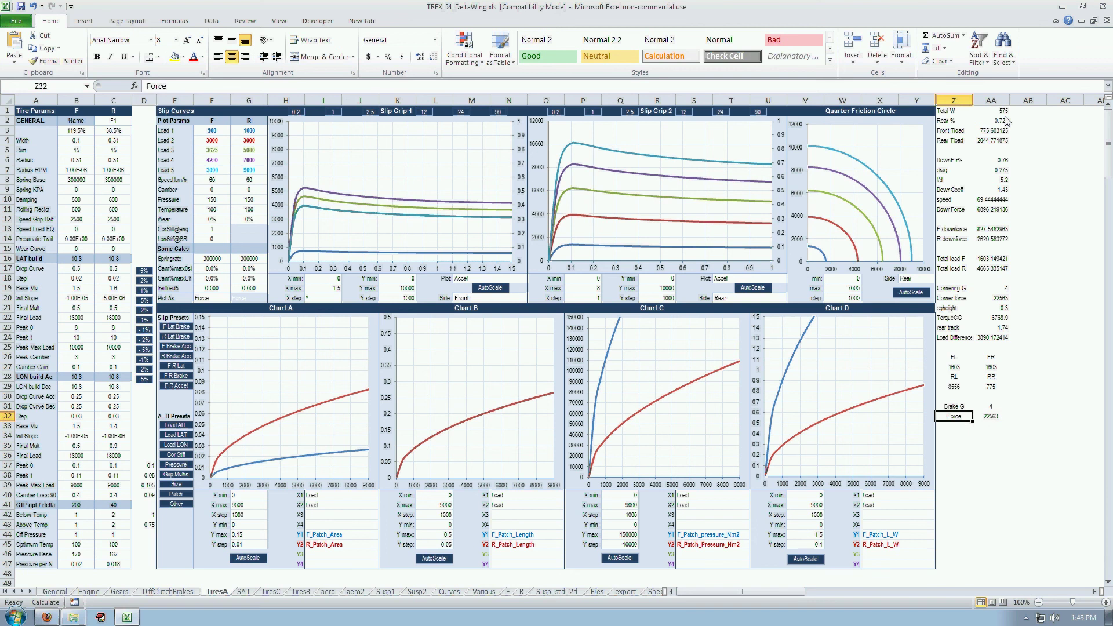
{"action": "key", "text": "Down"}
{"action": "key", "text": "Down"}
{"action": "key", "text": "Left"}
{"action": "type", "text": "torque"}
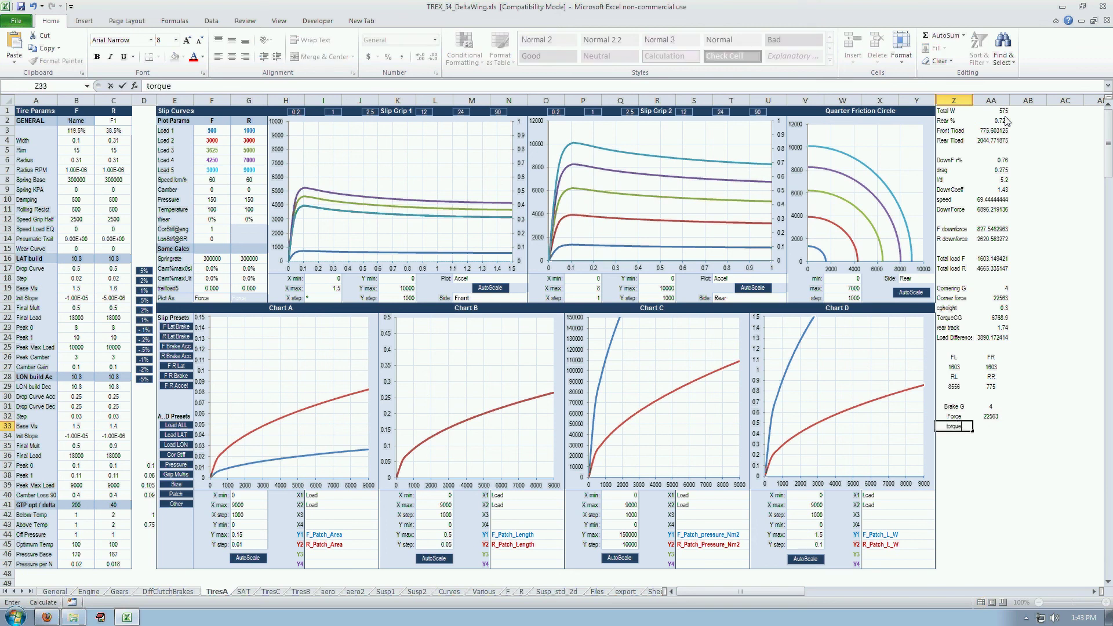
{"action": "key", "text": "Tab"}
{"action": "type", "text": "="}
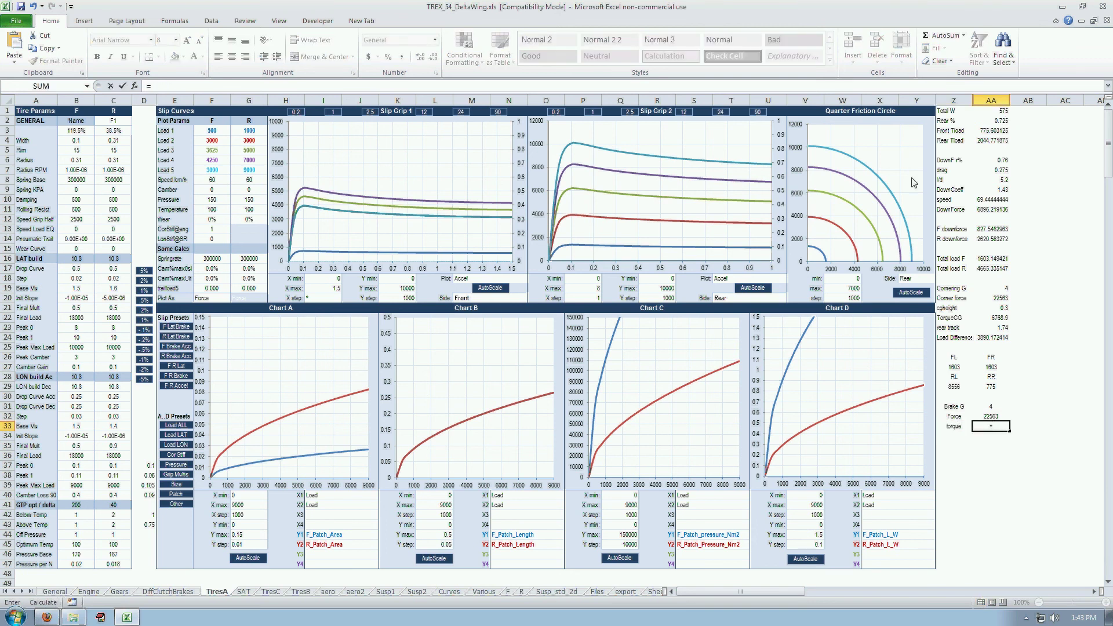
{"action": "left_click", "coordinate": [985, 417]}
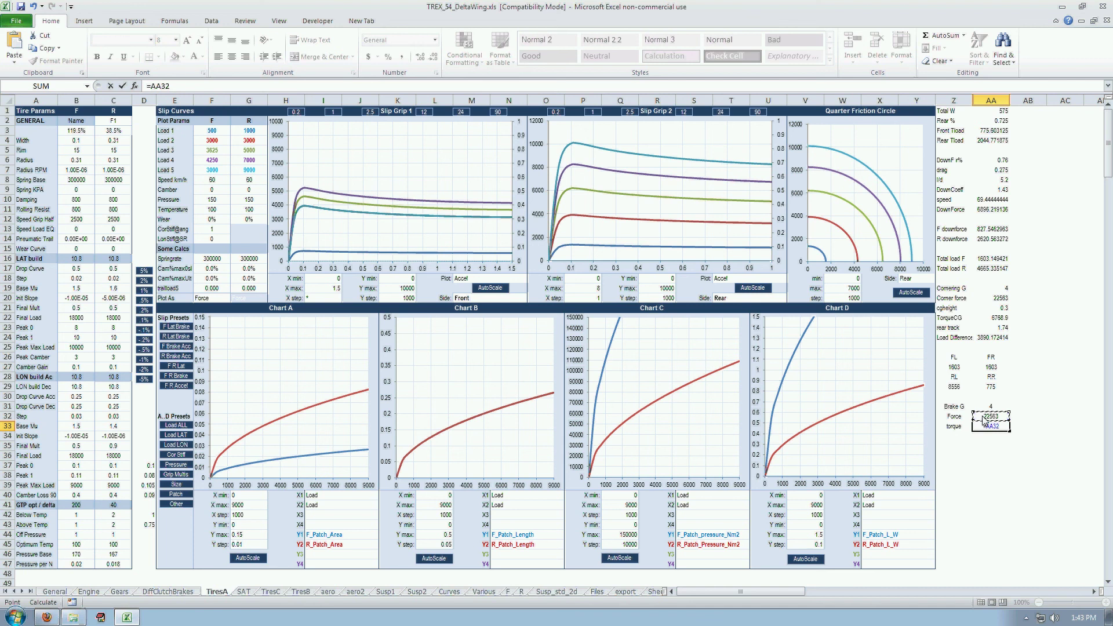
{"action": "type", "text": "*"}
{"action": "left_click", "coordinate": [988, 308]}
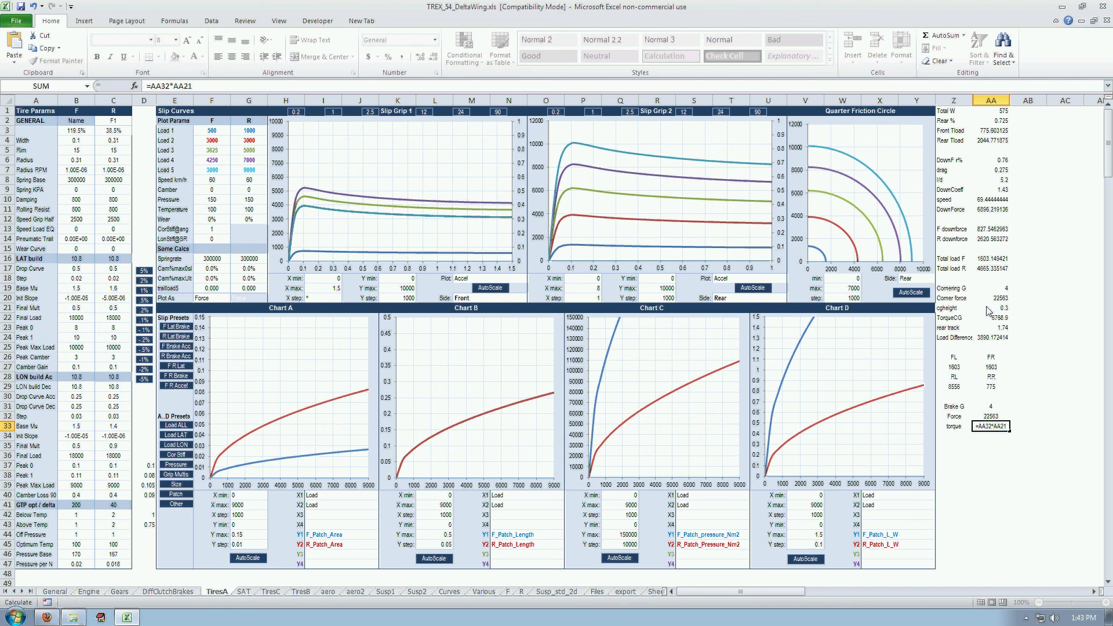
{"action": "key", "text": "Return"}
{"action": "key", "text": "Left"}
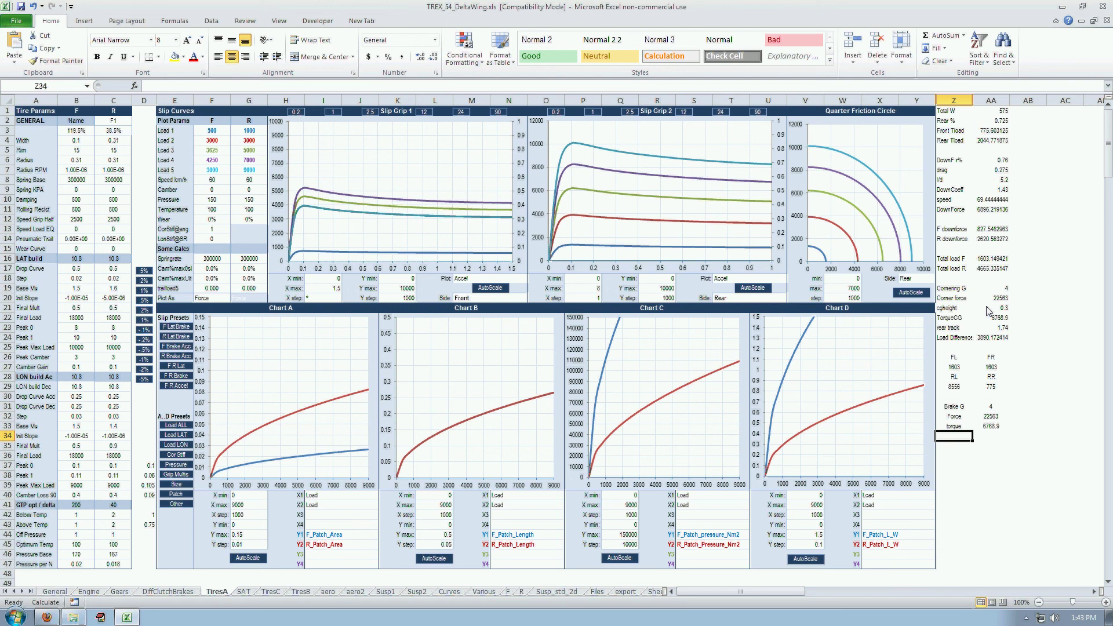
Step: Label Z34 "wb" and set its value in AA34 to 3.05
{"action": "type", "text": "wb"}
{"action": "key", "text": "Tab"}
{"action": "type", "text": "3.05"}
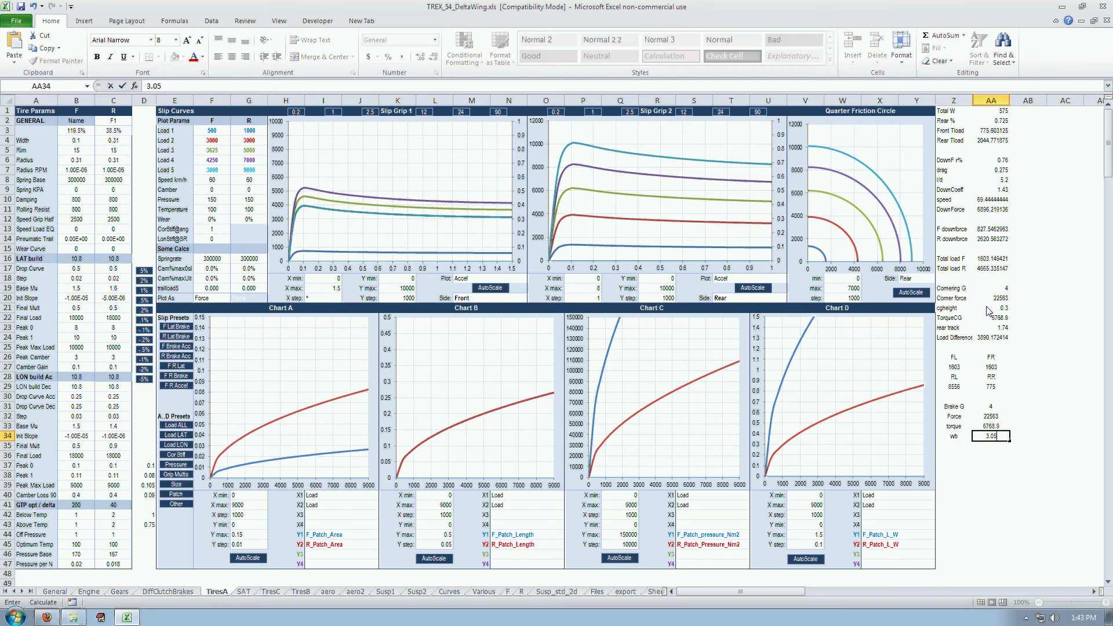
{"action": "key", "text": "ctrl+Return"}
{"action": "key", "text": "Down"}
{"action": "key", "text": "Left"}
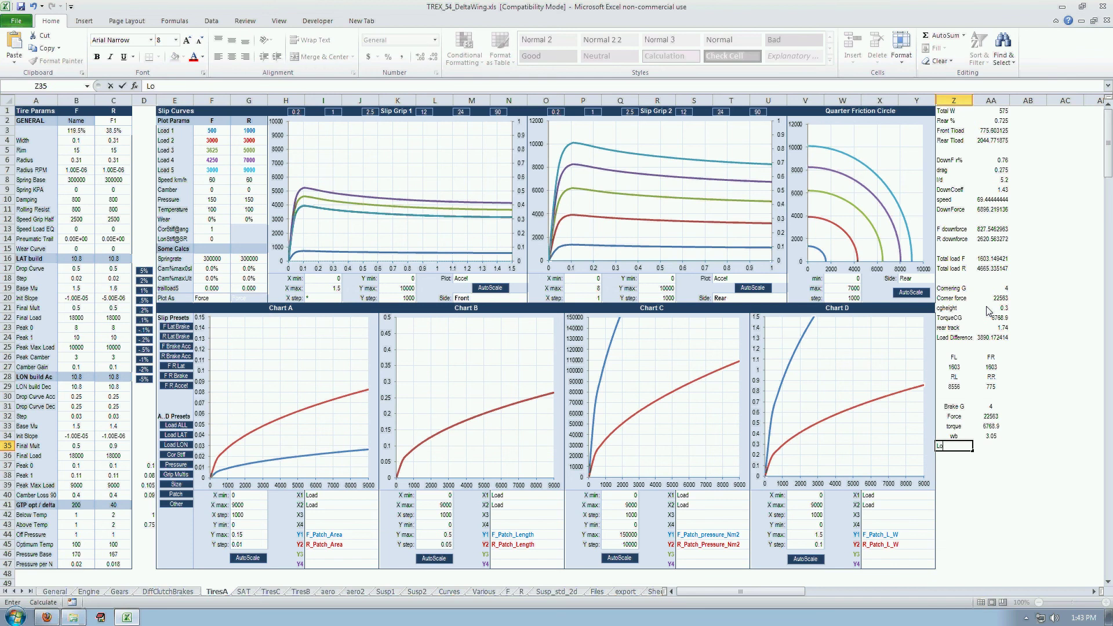
Step: Label Z35 "AxleLoadDiff"
{"action": "type", "text": "LoadDi"}
{"action": "key", "text": "BackSpace"}
{"action": "key", "text": "BackSpace"}
{"action": "key", "text": "BackSpace"}
{"action": "key", "text": "BackSpace"}
{"action": "key", "text": "BackSpace"}
{"action": "key", "text": "BackSpace"}
{"action": "type", "text": "AxleLoadDiff"}
{"action": "key", "text": "ctrl+Return"}
Step: Calculate the AxleLoadDiff in AA35 by dividing the torque in AA33 by the wb in AA34
{"action": "key", "text": "Tab"}
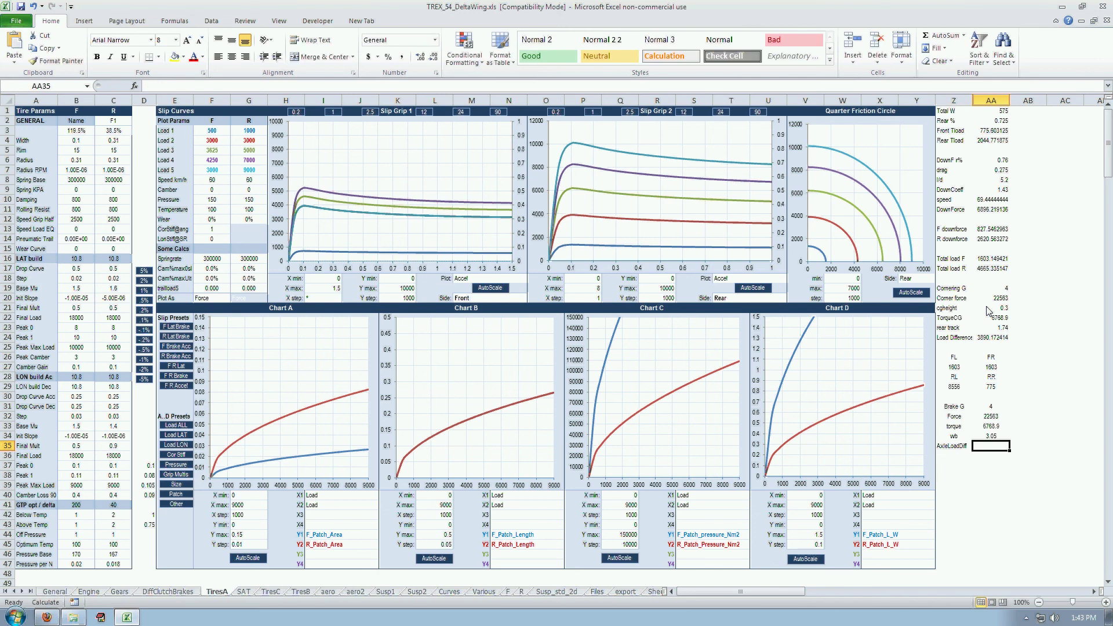
{"action": "type", "text": "="}
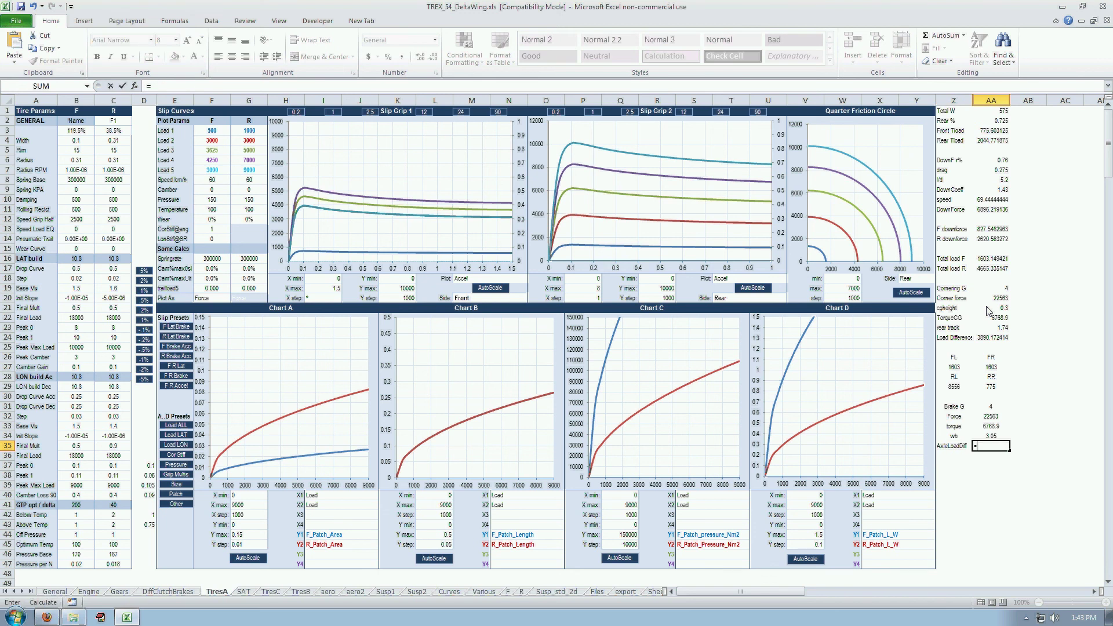
{"action": "left_click", "coordinate": [997, 427]}
{"action": "type", "text": "/"}
{"action": "left_click", "coordinate": [992, 436]}
{"action": "key", "text": "Return"}
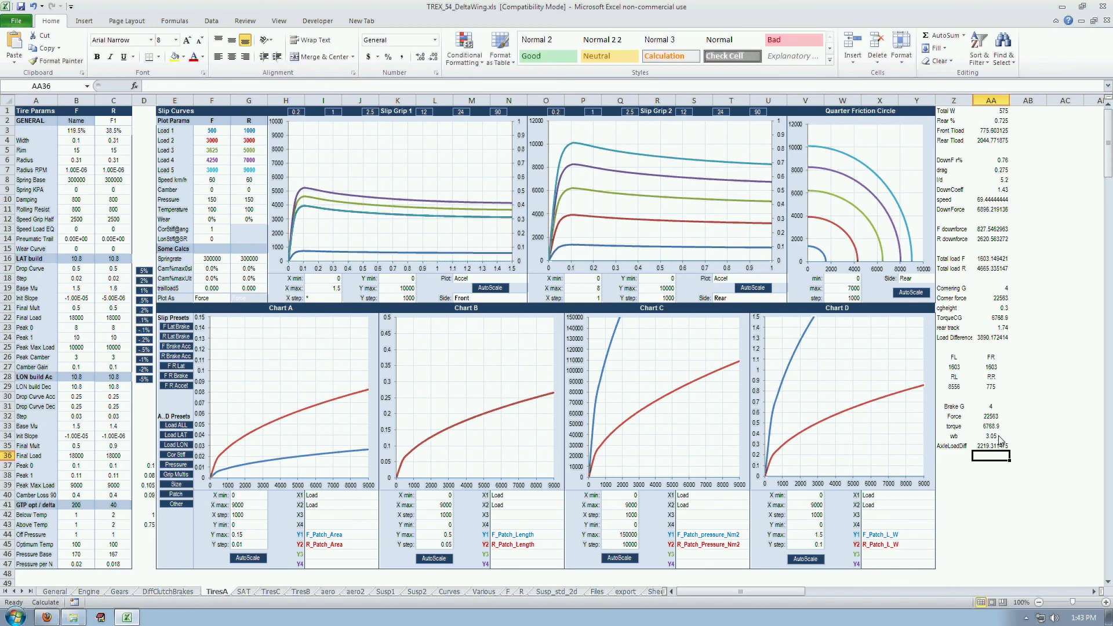
Step: Label Z36 "Per tire" and calculate it in AA36 by multiplying the AxleLoadDiff in AA35 by 0.1
{"action": "key", "text": "Up"}
{"action": "key", "text": "Down"}
{"action": "key", "text": "Left"}
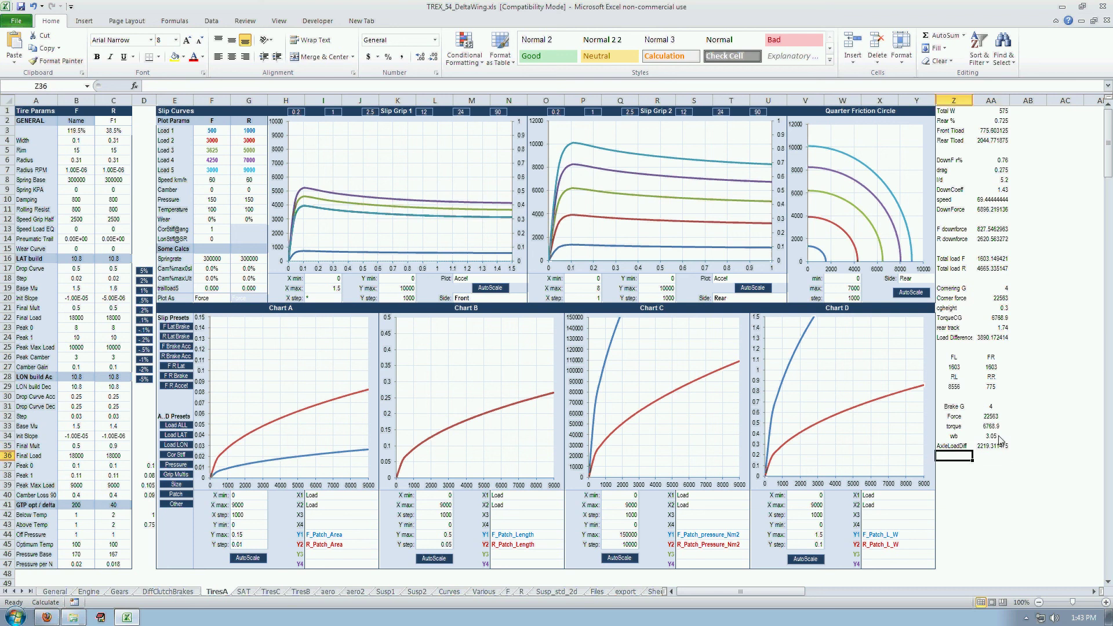
{"action": "type", "text": "Per tire"}
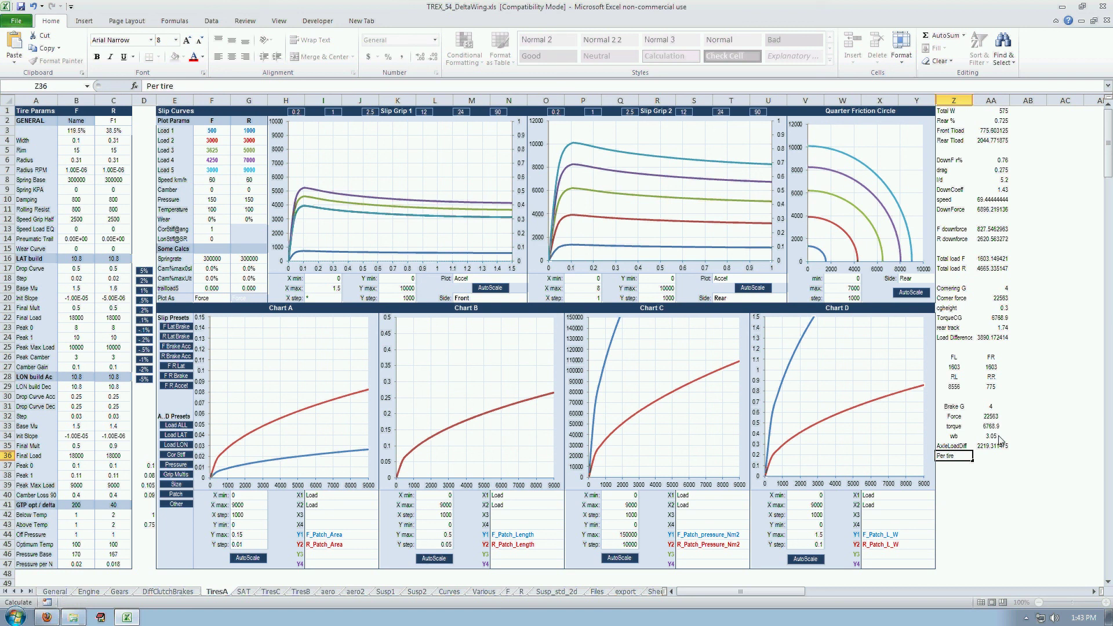
{"action": "key", "text": "Right"}
{"action": "type", "text": "="}
{"action": "left_click", "coordinate": [998, 445]}
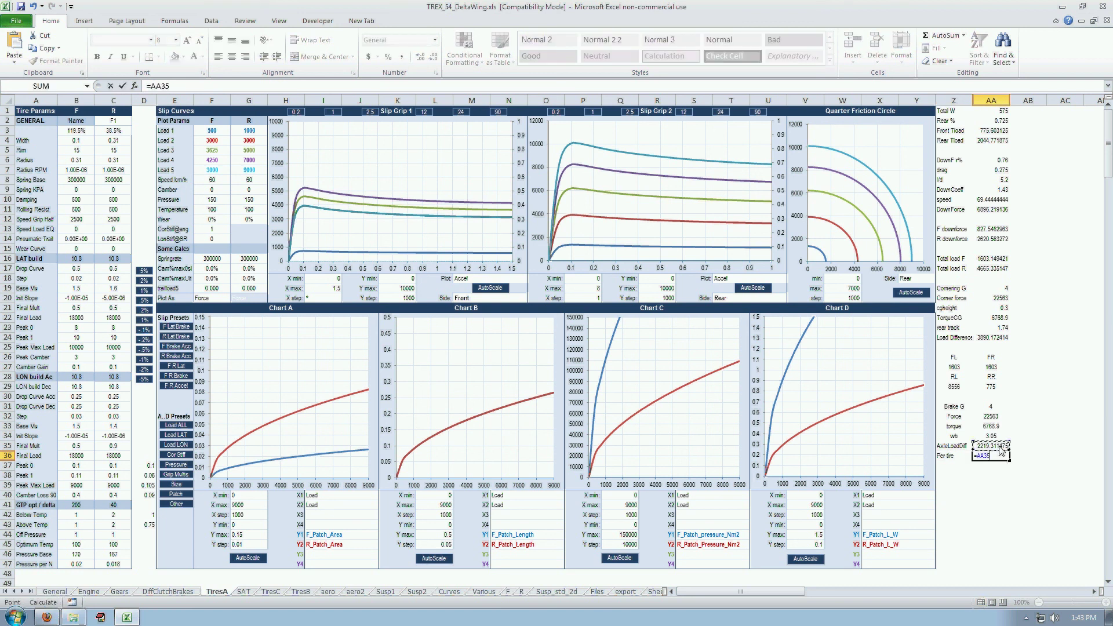
{"action": "type", "text": "/10"}
{"action": "key", "text": "Return"}
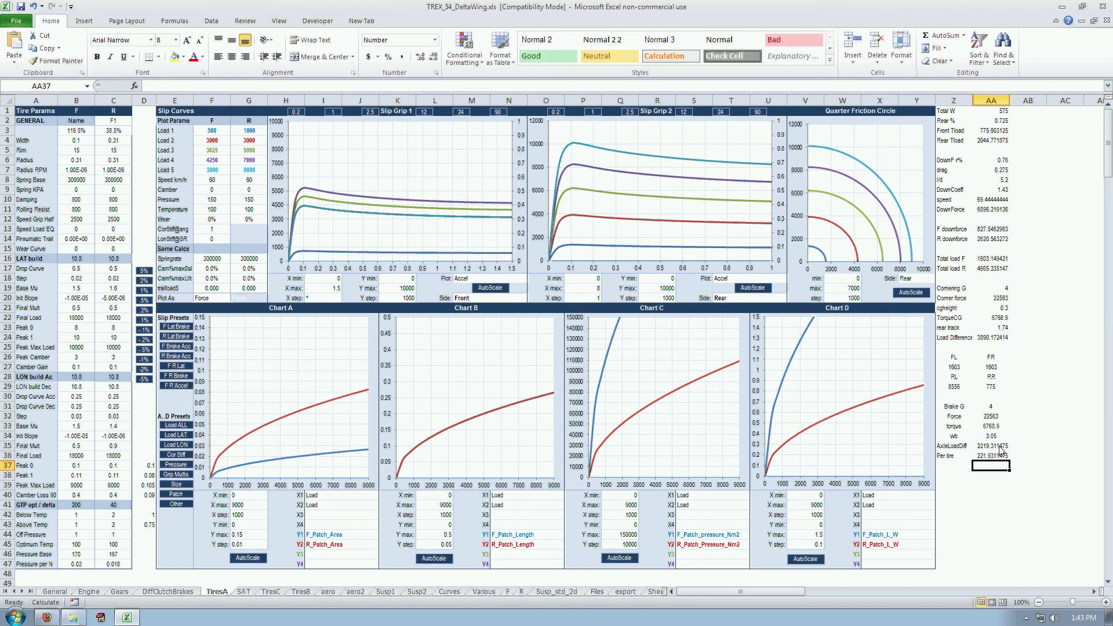
Step: Set the multiplier in the Per tire formula in AA36 to 0.5
{"action": "key", "text": "Up"}
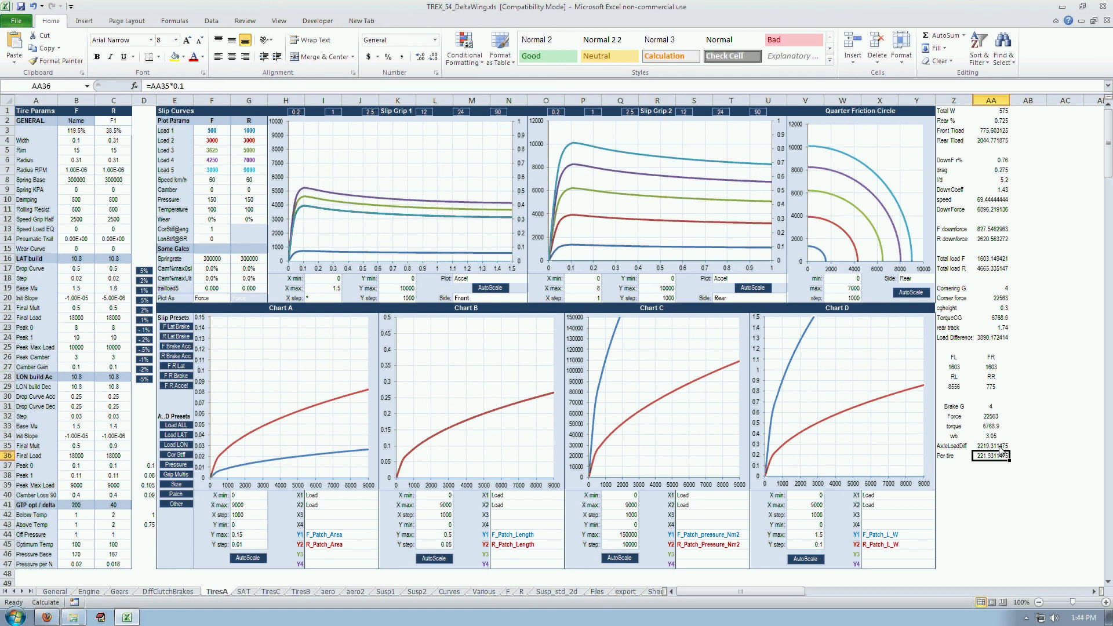
{"action": "left_click", "coordinate": [171, 87]}
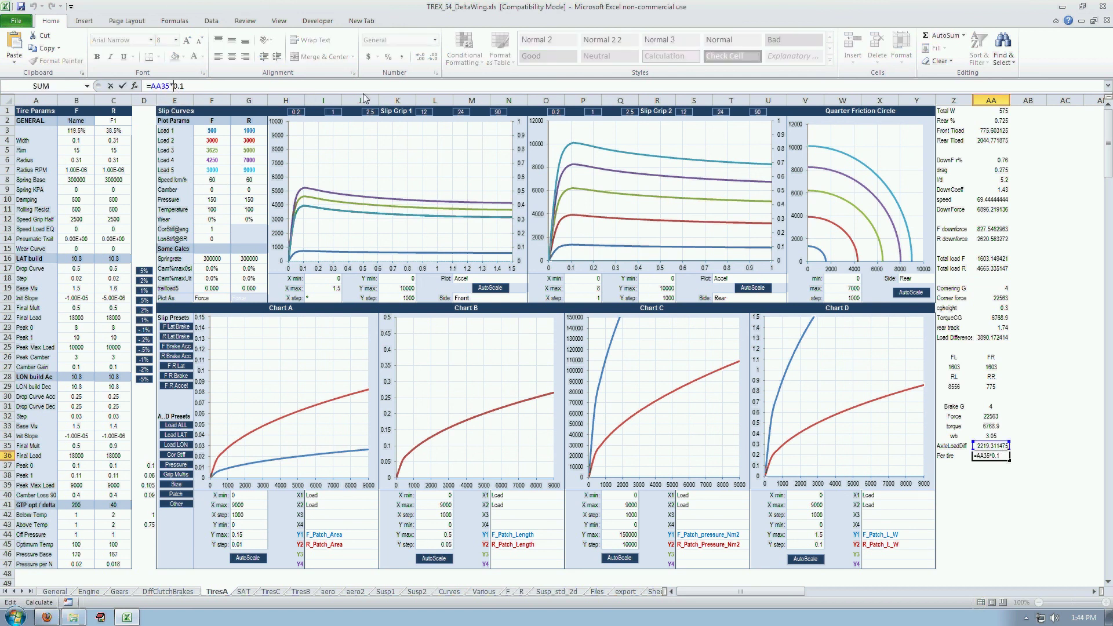
{"action": "key", "text": "Right"}
{"action": "key", "text": "Right"}
{"action": "key", "text": "Right"}
{"action": "type", "text": "5"}
{"action": "key", "text": "Return"}
{"action": "key", "text": "Left"}
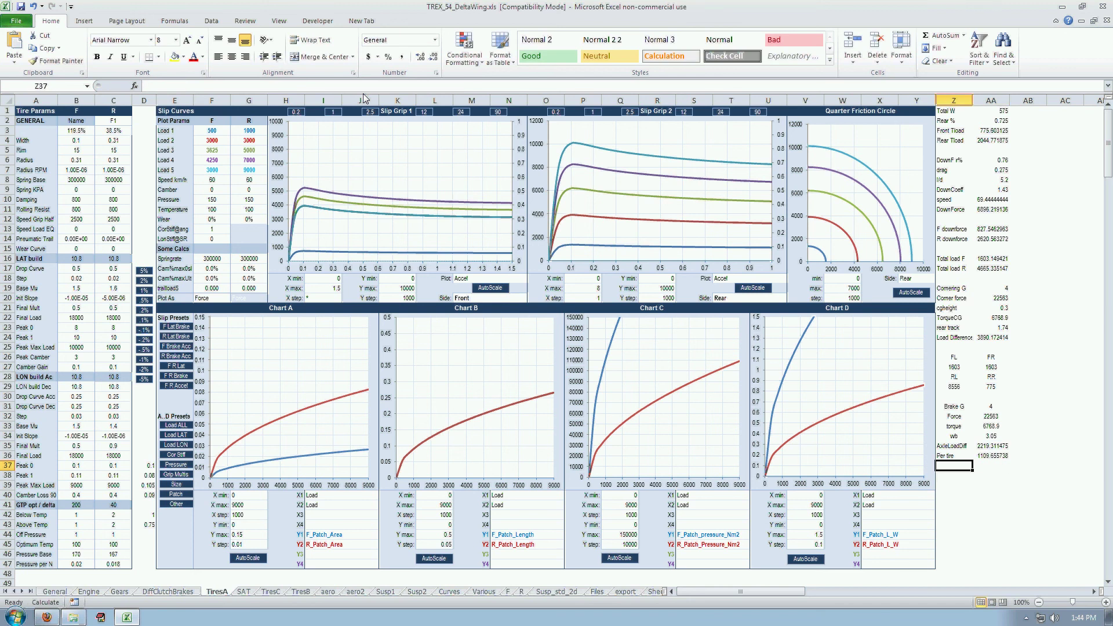
Step: Review the braking rows in Z31:AA36 against the cornering tire loads in Z26:AA29
{"action": "key", "text": "Up"}
{"action": "key", "text": "Up"}
{"action": "key", "text": "Up"}
{"action": "key", "text": "Up"}
{"action": "key", "text": "Up"}
{"action": "key", "text": "Up"}
{"action": "key", "text": "Up"}
{"action": "key", "text": "Up"}
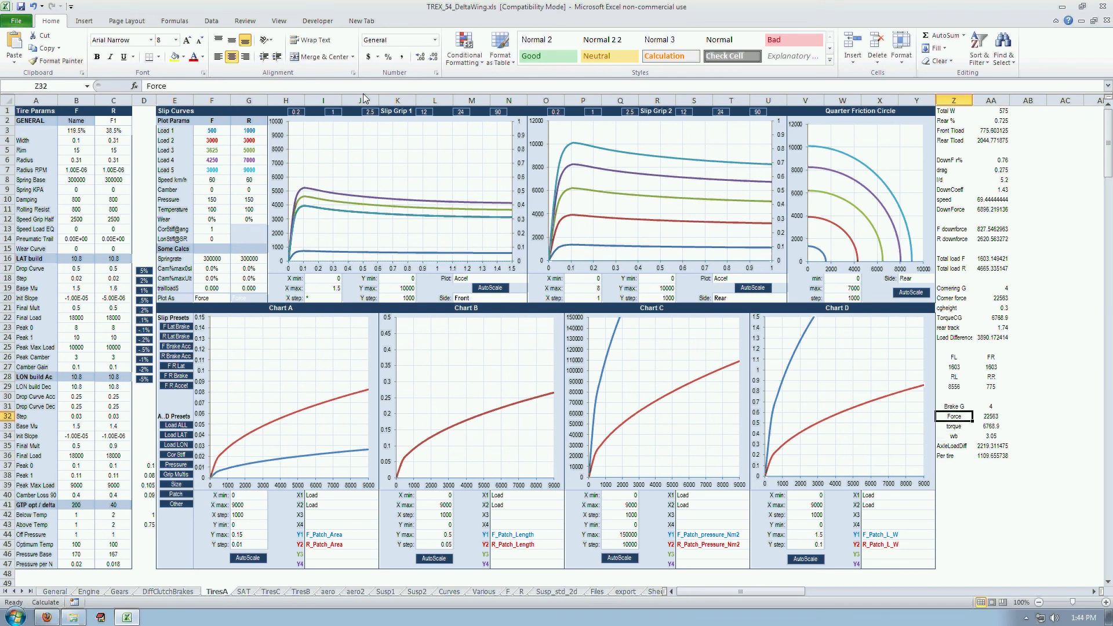
{"action": "key", "text": "Up"}
{"action": "key", "text": "Up"}
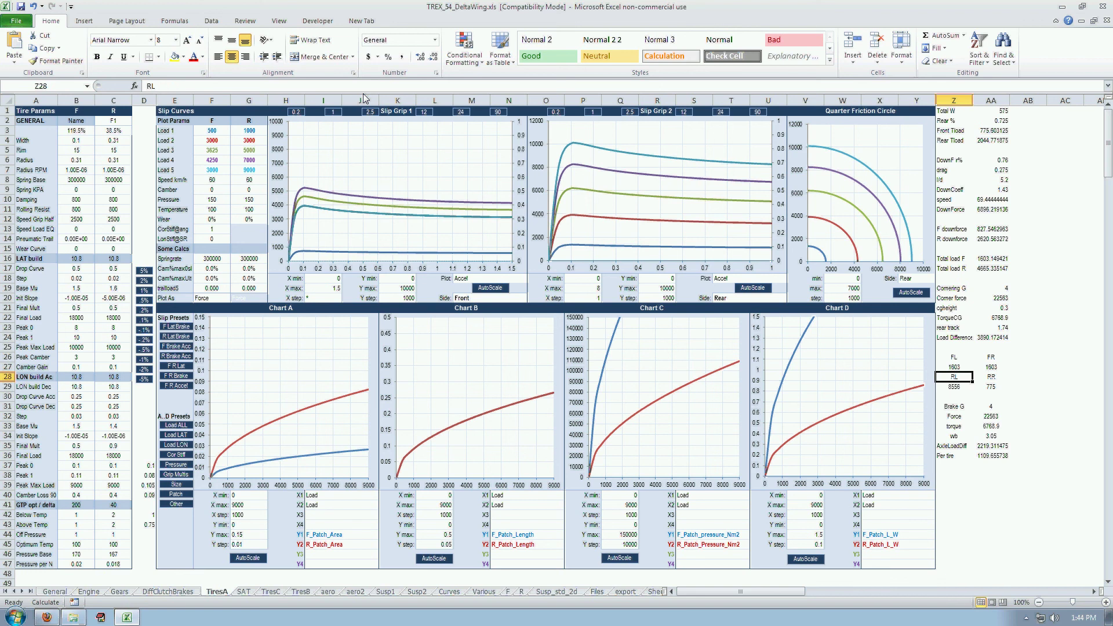
{"action": "key", "text": "Down"}
{"action": "key", "text": "Down"}
{"action": "key", "text": "Down"}
{"action": "key", "text": "Down"}
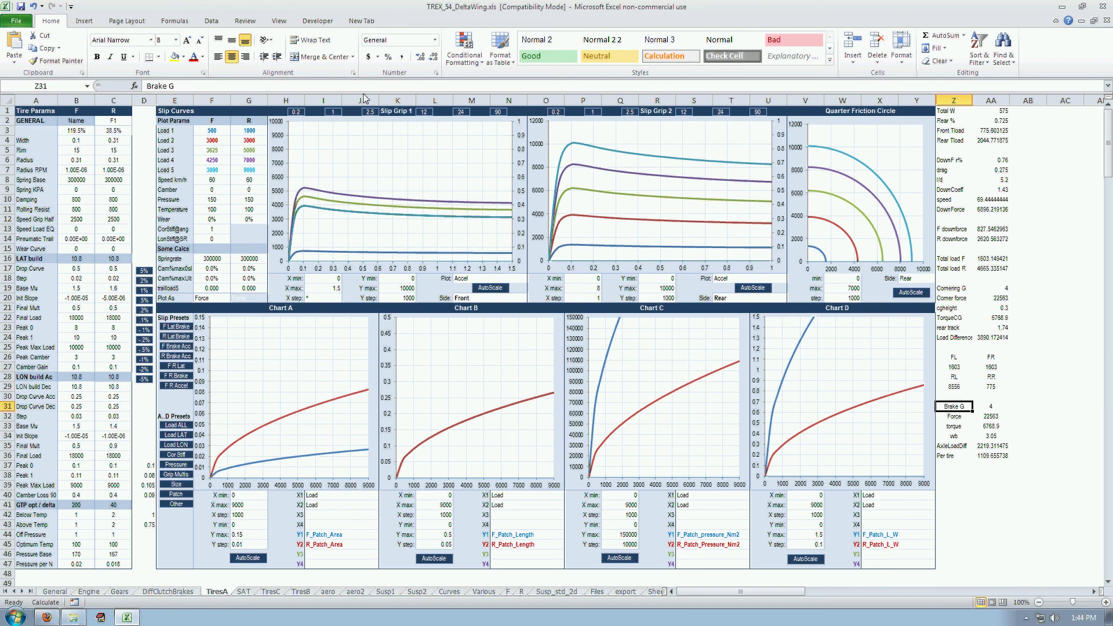
Step: Examine the formulas for the braking torque in AA33, the right tire loads in AA27 and AA29, the Load Difference in AA24 and TorqueCG in AA22
{"action": "key", "text": "Right"}
{"action": "key", "text": "Down"}
{"action": "key", "text": "Down"}
{"action": "key", "text": "Up"}
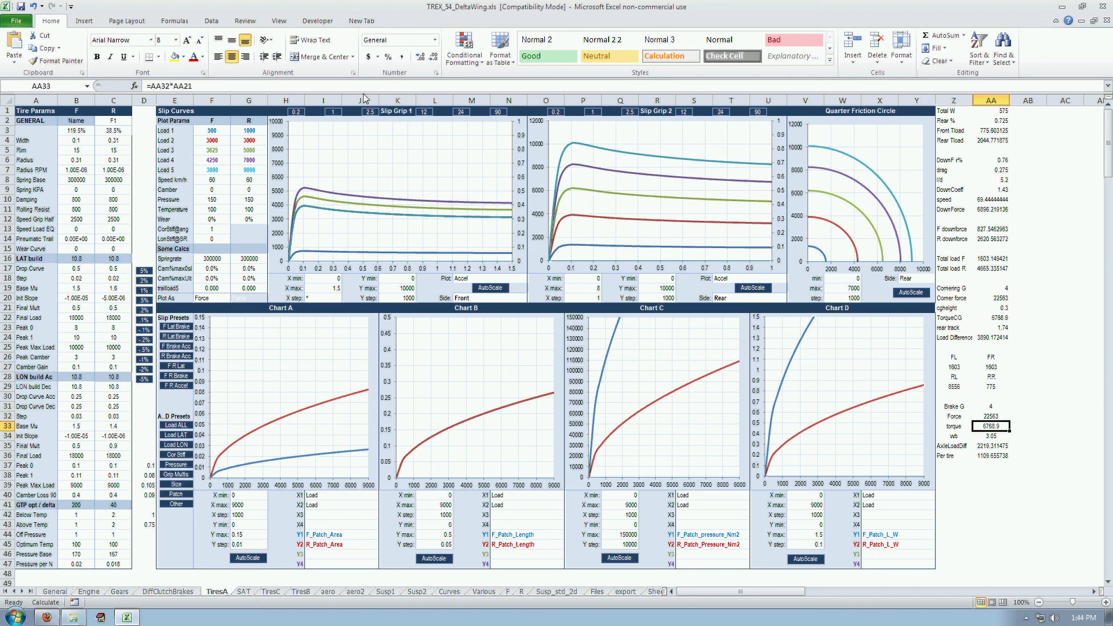
{"action": "key", "text": "Up"}
{"action": "key", "text": "Up"}
{"action": "key", "text": "Up"}
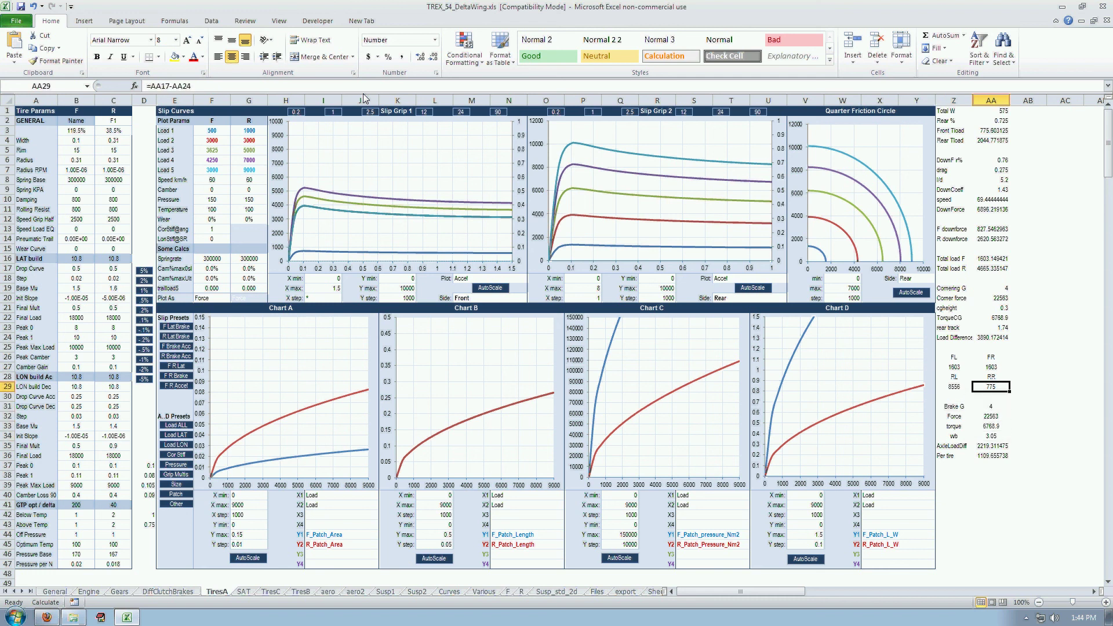
{"action": "key", "text": "Up"}
{"action": "key", "text": "Up"}
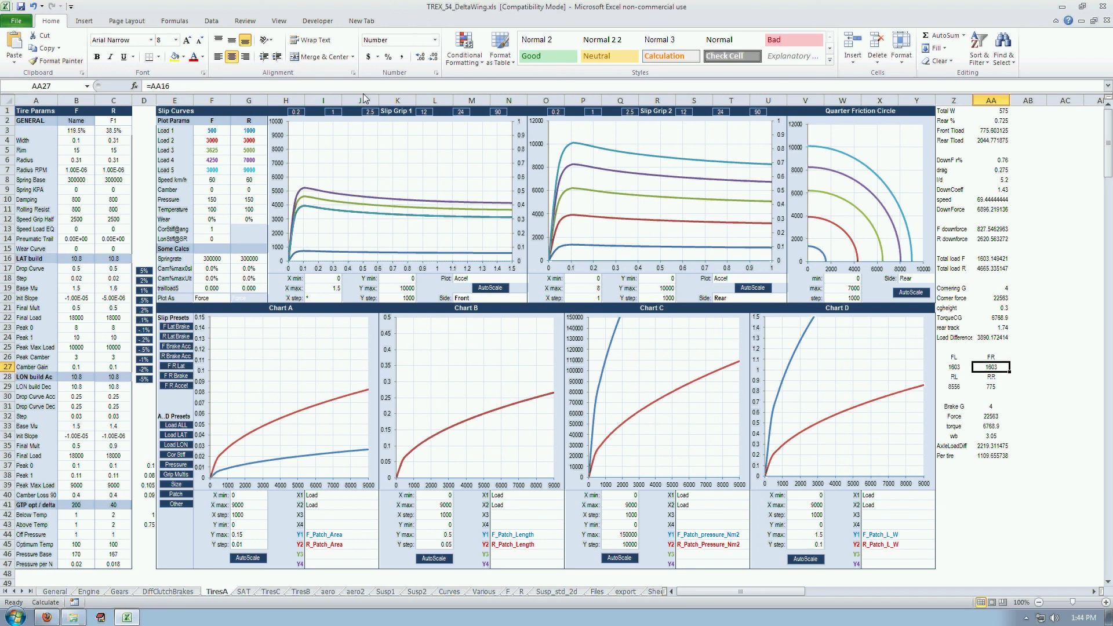
{"action": "key", "text": "Up"}
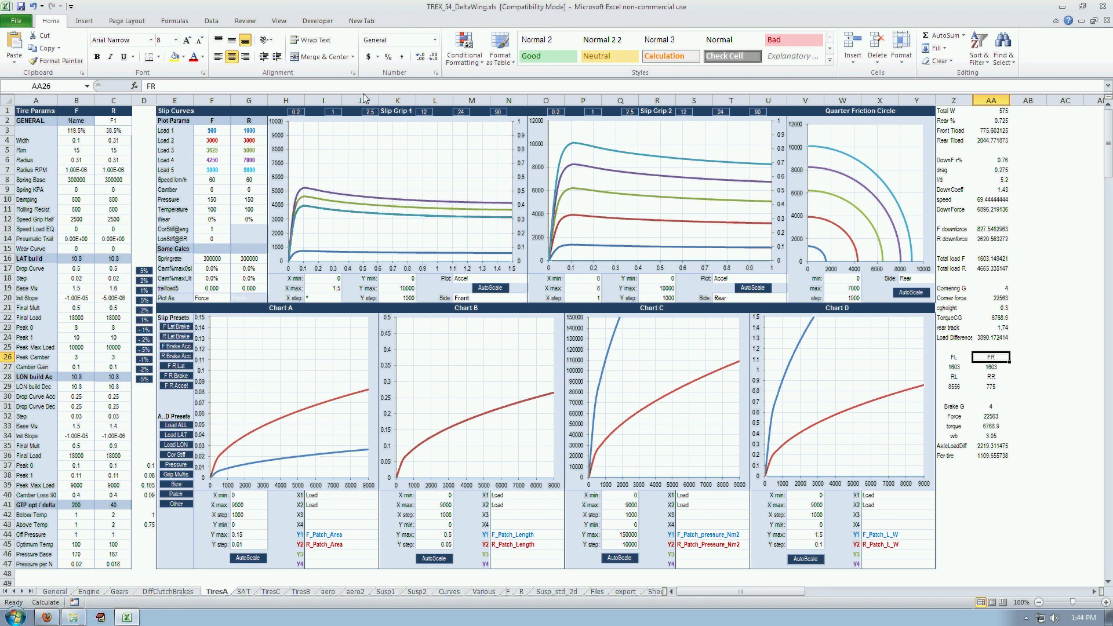
{"action": "key", "text": "Up"}
{"action": "key", "text": "Up"}
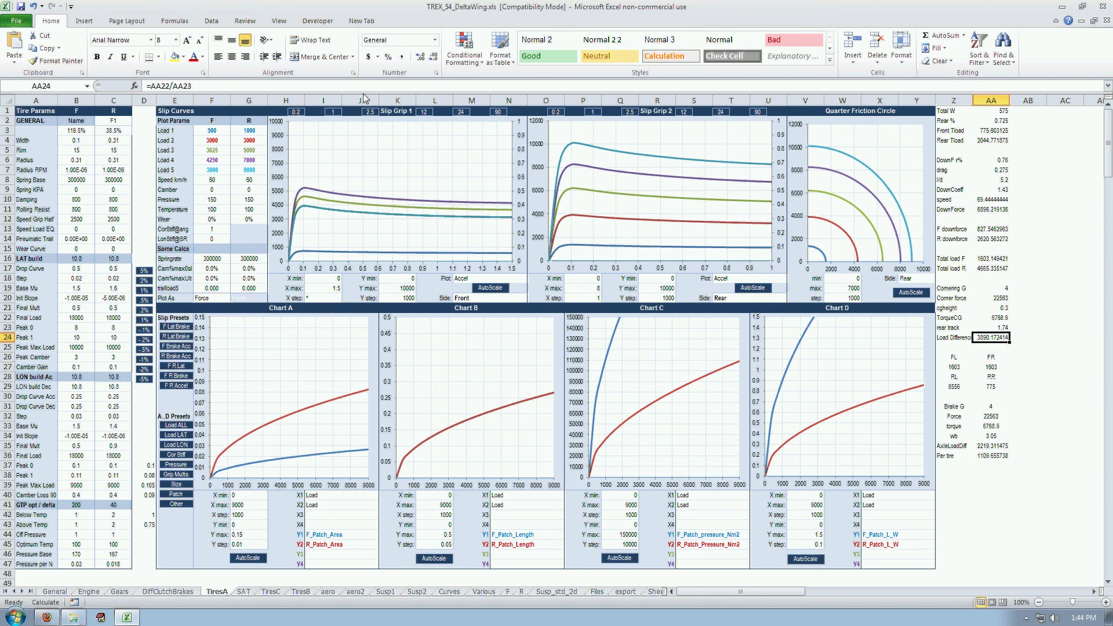
{"action": "key", "text": "Up"}
{"action": "key", "text": "Up"}
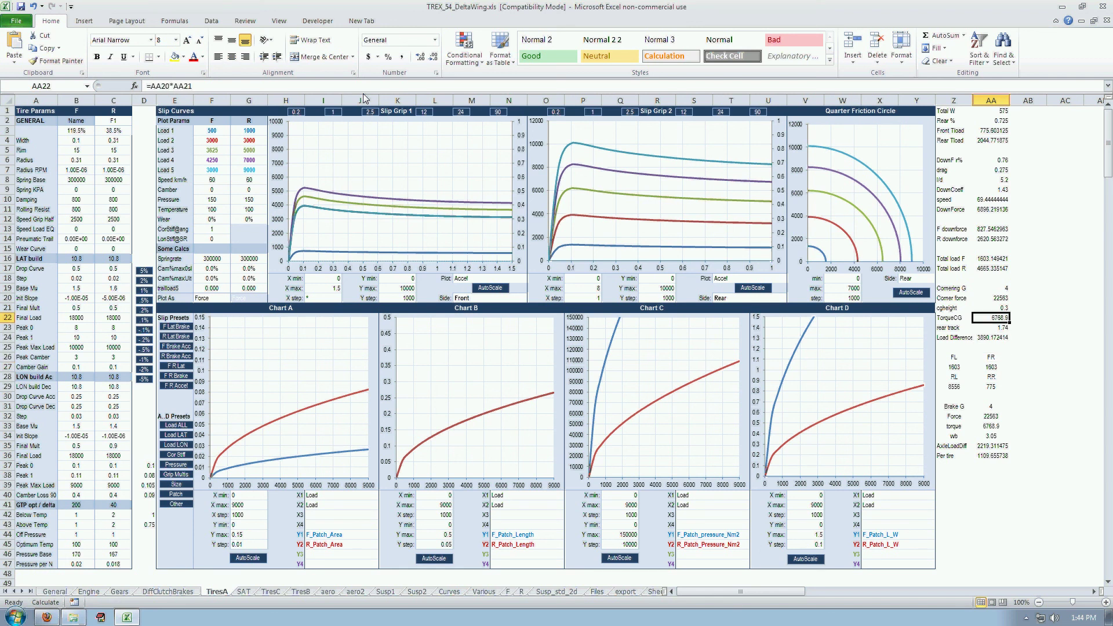
Step: Compare the wb entry in AA34 with the Load Difference formula in AA24 and the FL load block at Z26
{"action": "key", "text": "Down"}
{"action": "key", "text": "Down"}
{"action": "key", "text": "Down"}
{"action": "key", "text": "Down"}
{"action": "key", "text": "Down"}
{"action": "key", "text": "Down"}
{"action": "key", "text": "Down"}
{"action": "key", "text": "Down"}
{"action": "key", "text": "Down"}
{"action": "key", "text": "Down"}
{"action": "key", "text": "Down"}
{"action": "key", "text": "Down"}
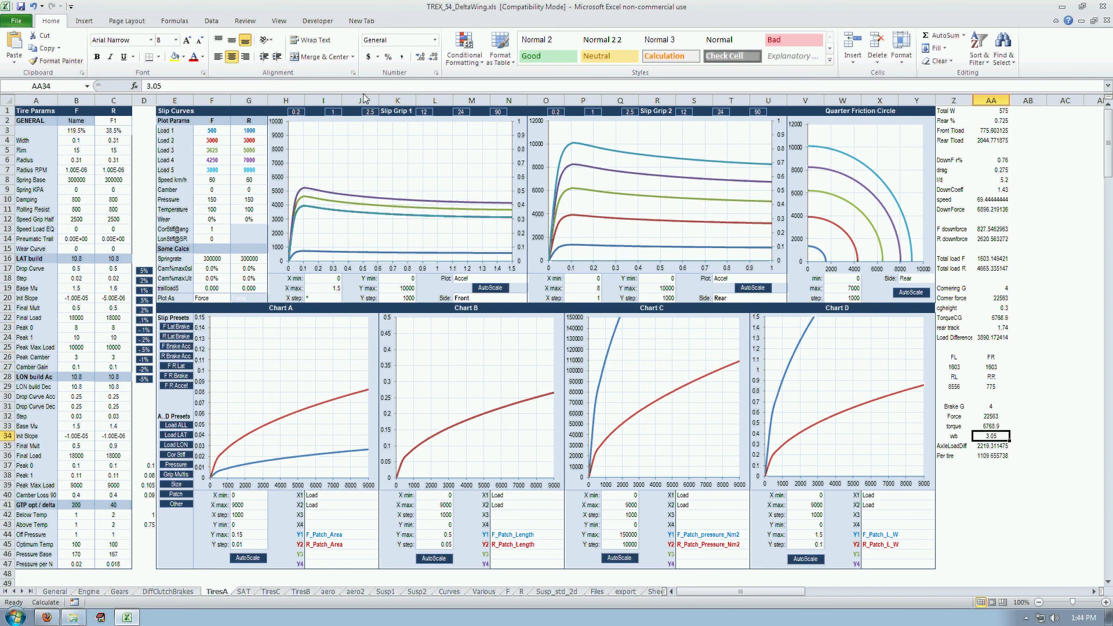
{"action": "key", "text": "Up"}
{"action": "key", "text": "Up"}
{"action": "key", "text": "Up"}
{"action": "key", "text": "Up"}
{"action": "key", "text": "Up"}
{"action": "key", "text": "Up"}
{"action": "key", "text": "Up"}
{"action": "key", "text": "Up"}
{"action": "key", "text": "Up"}
{"action": "key", "text": "Up"}
{"action": "key", "text": "Up"}
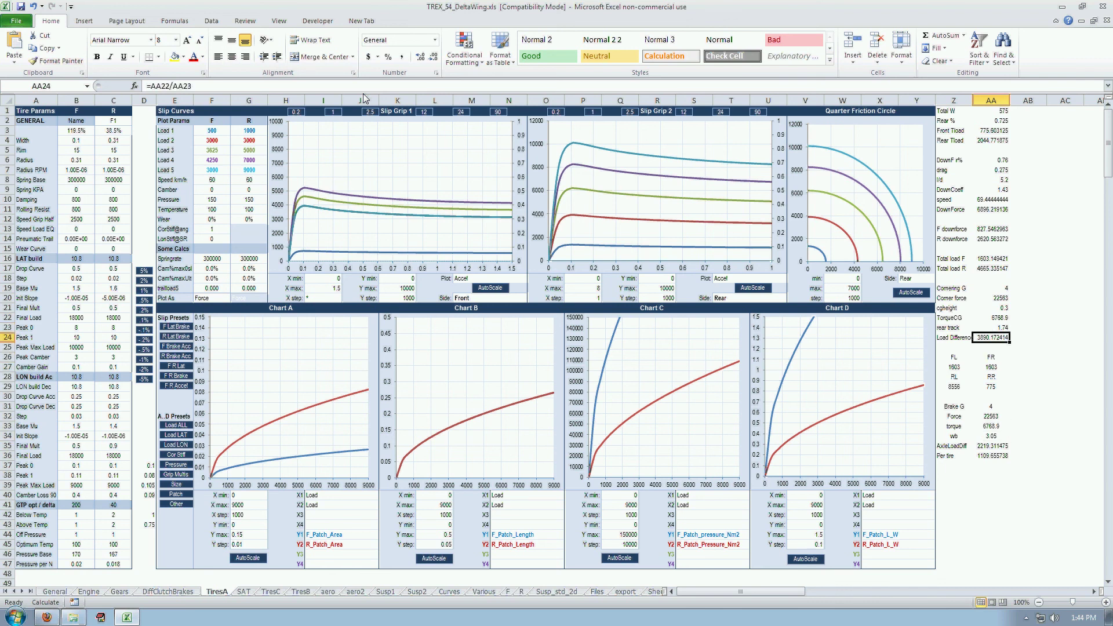
{"action": "key", "text": "Down"}
{"action": "key", "text": "Down"}
{"action": "key", "text": "Down"}
{"action": "key", "text": "Left"}
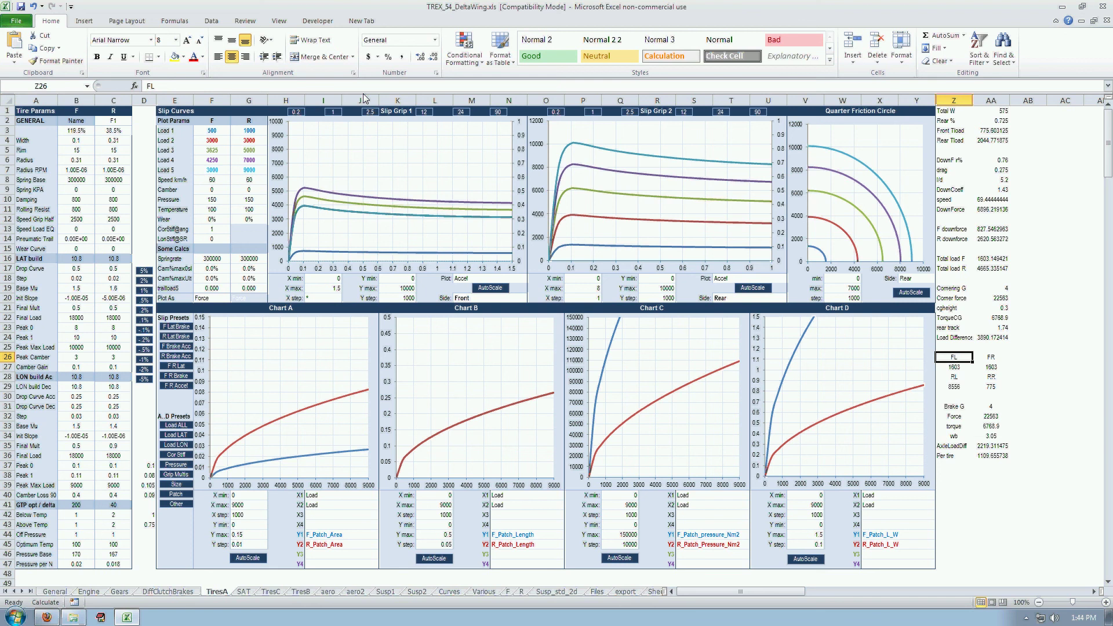
Step: Set the speed in AA10 to =315/3.6
{"action": "key", "text": "Up"}
{"action": "key", "text": "Up"}
{"action": "key", "text": "Up"}
{"action": "key", "text": "Up"}
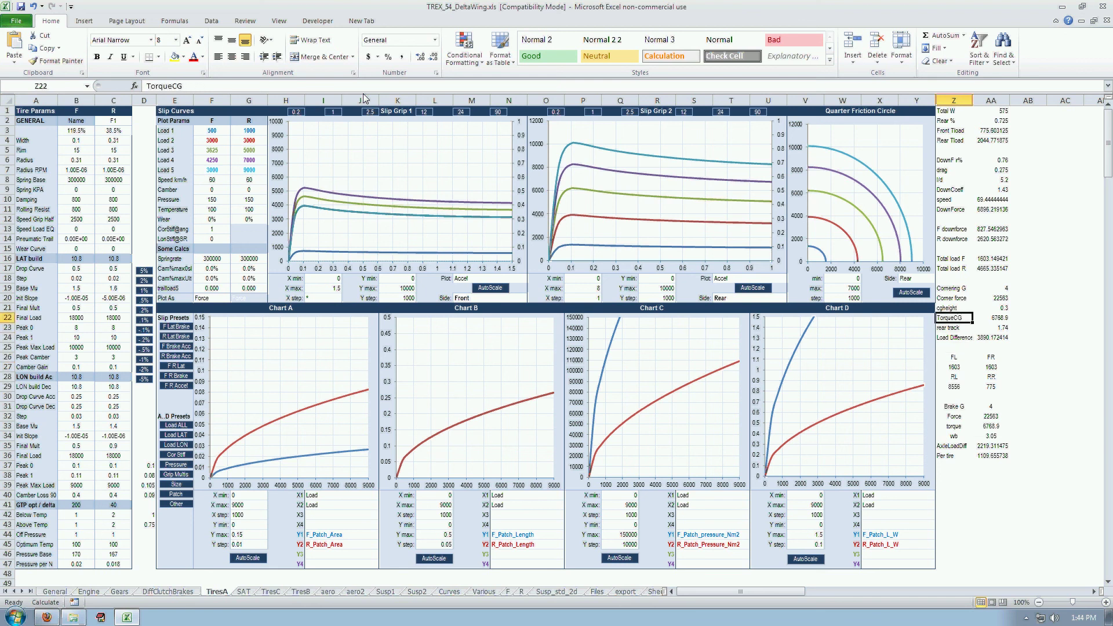
{"action": "key", "text": "Up"}
{"action": "key", "text": "Up"}
{"action": "key", "text": "Up"}
{"action": "key", "text": "Up"}
{"action": "key", "text": "Up"}
{"action": "key", "text": "Up"}
{"action": "key", "text": "Up"}
{"action": "key", "text": "Up"}
{"action": "key", "text": "Up"}
{"action": "key", "text": "Up"}
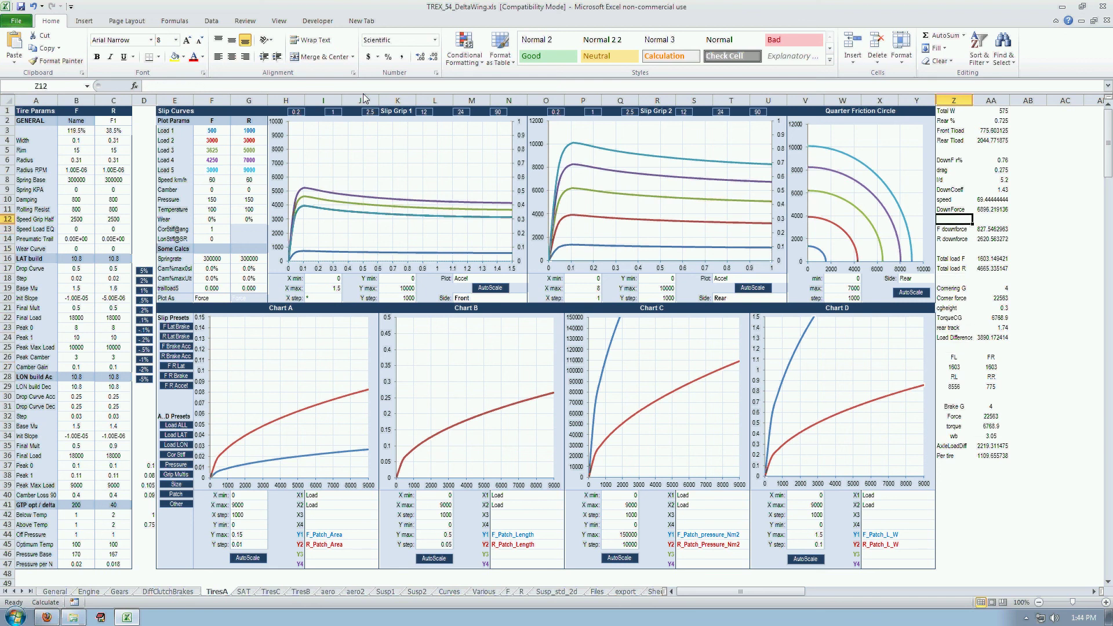
{"action": "key", "text": "Up"}
{"action": "key", "text": "Up"}
{"action": "key", "text": "Right"}
{"action": "type", "text": "="}
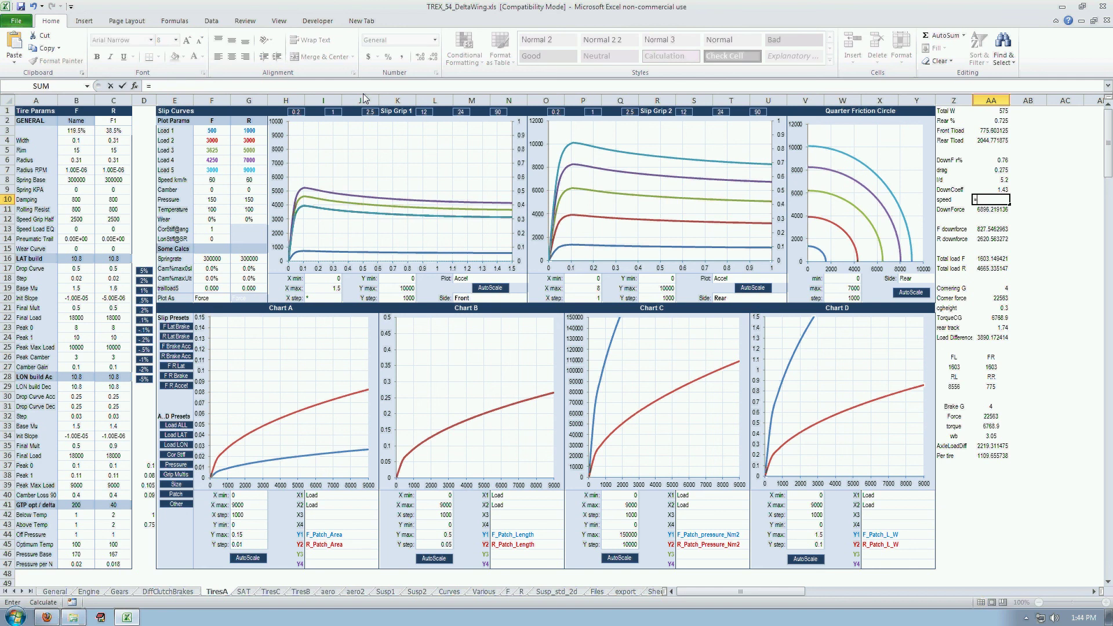
{"action": "type", "text": "315/3.6"}
{"action": "key", "text": "Return"}
Step: Check the Total load F in AA16 and the RL load in Z29 at the new speed
{"action": "key", "text": "Down"}
{"action": "key", "text": "Down"}
{"action": "key", "text": "Down"}
{"action": "key", "text": "Down"}
{"action": "key", "text": "Down"}
{"action": "key", "text": "Down"}
{"action": "key", "text": "Down"}
{"action": "key", "text": "Down"}
{"action": "key", "text": "Down"}
{"action": "key", "text": "Down"}
{"action": "key", "text": "Down"}
{"action": "key", "text": "Down"}
{"action": "key", "text": "Down"}
{"action": "key", "text": "Down"}
{"action": "key", "text": "Down"}
{"action": "key", "text": "Down"}
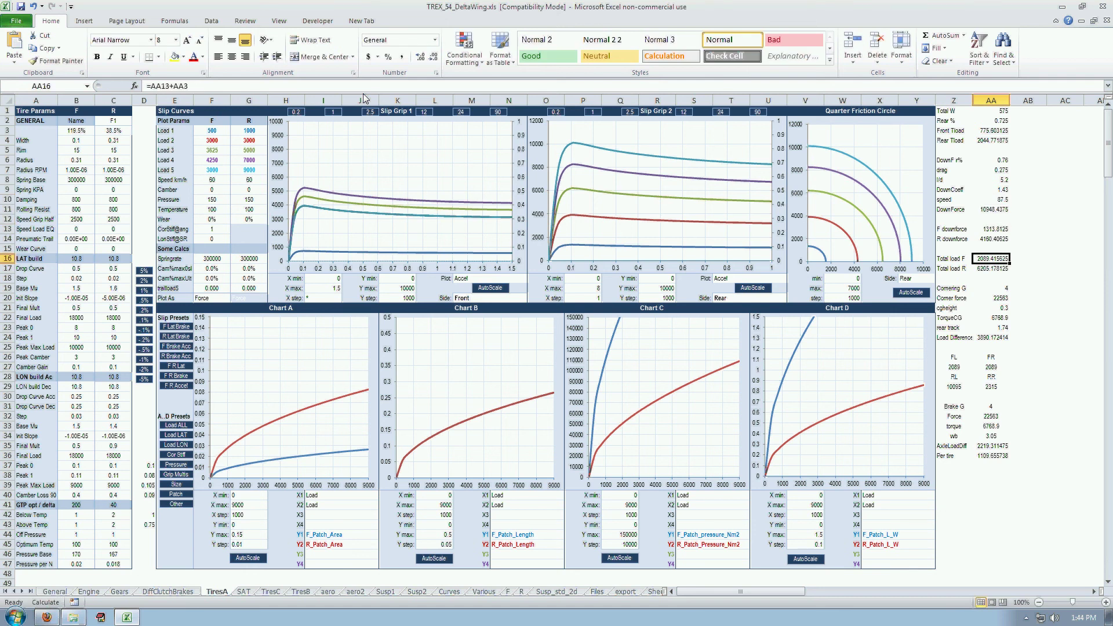
{"action": "key", "text": "Left"}
{"action": "key", "text": "Down"}
{"action": "key", "text": "Down"}
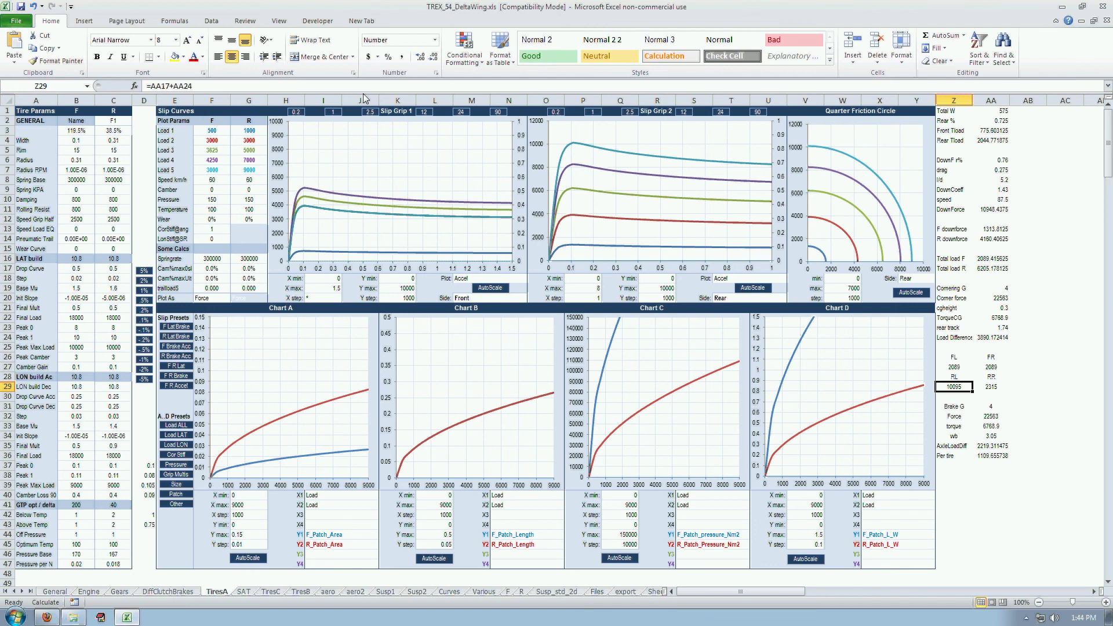
Step: Examine the Load Difference formula in AA24 and the front and rear tire loads in rows 27 to 29
{"action": "key", "text": "Up"}
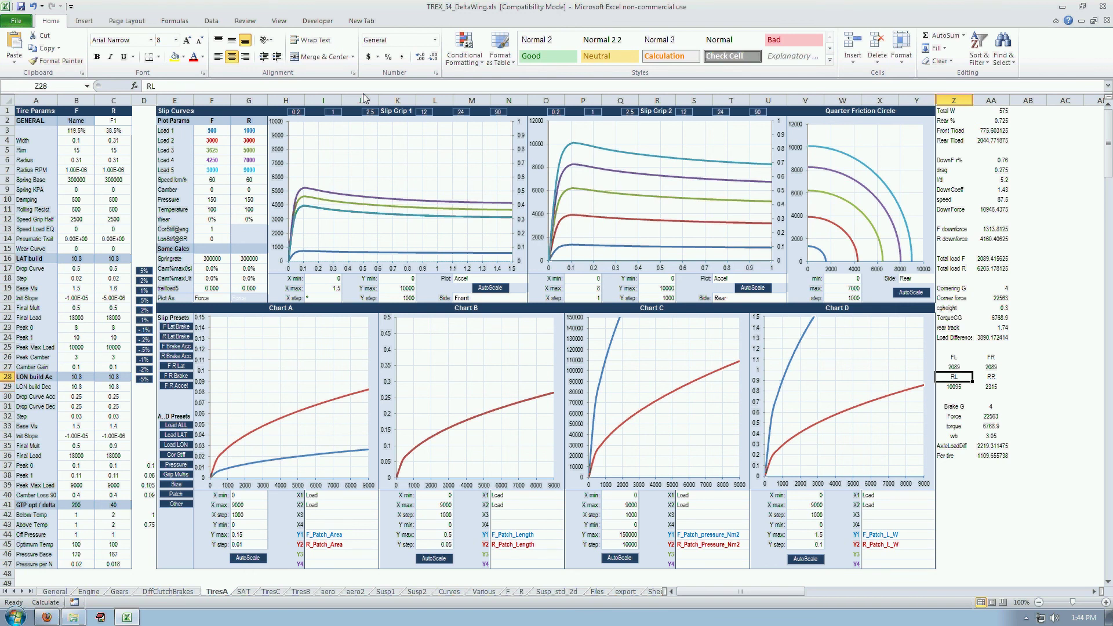
{"action": "key", "text": "Up"}
{"action": "key", "text": "Right"}
{"action": "key", "text": "Up"}
{"action": "key", "text": "Up"}
{"action": "key", "text": "Up"}
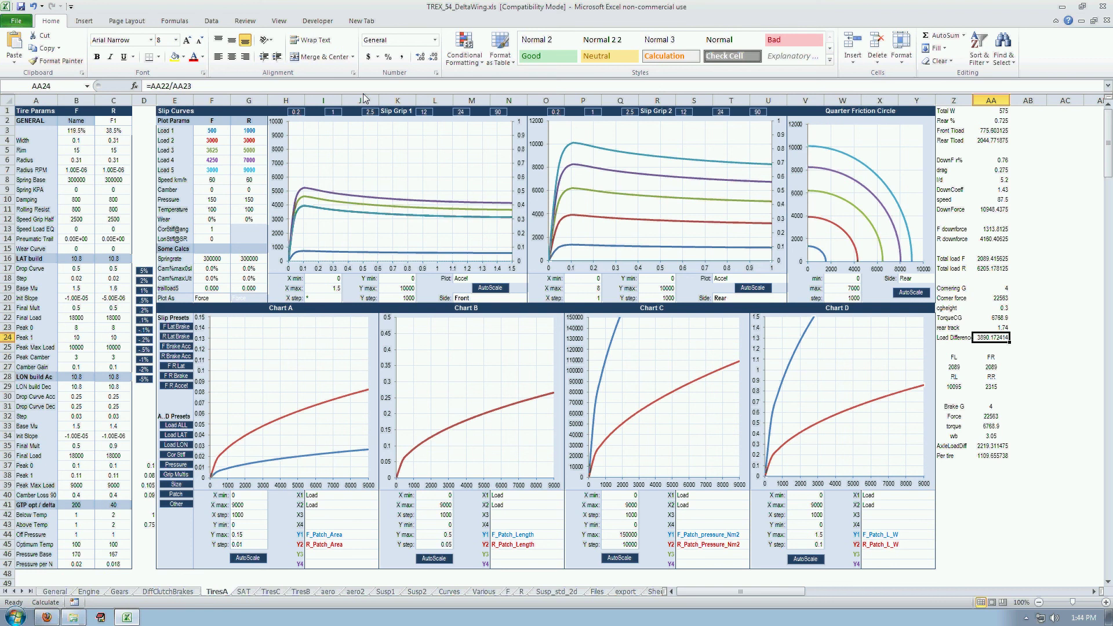
{"action": "key", "text": "Down"}
{"action": "key", "text": "Left"}
{"action": "key", "text": "Down"}
{"action": "key", "text": "Down"}
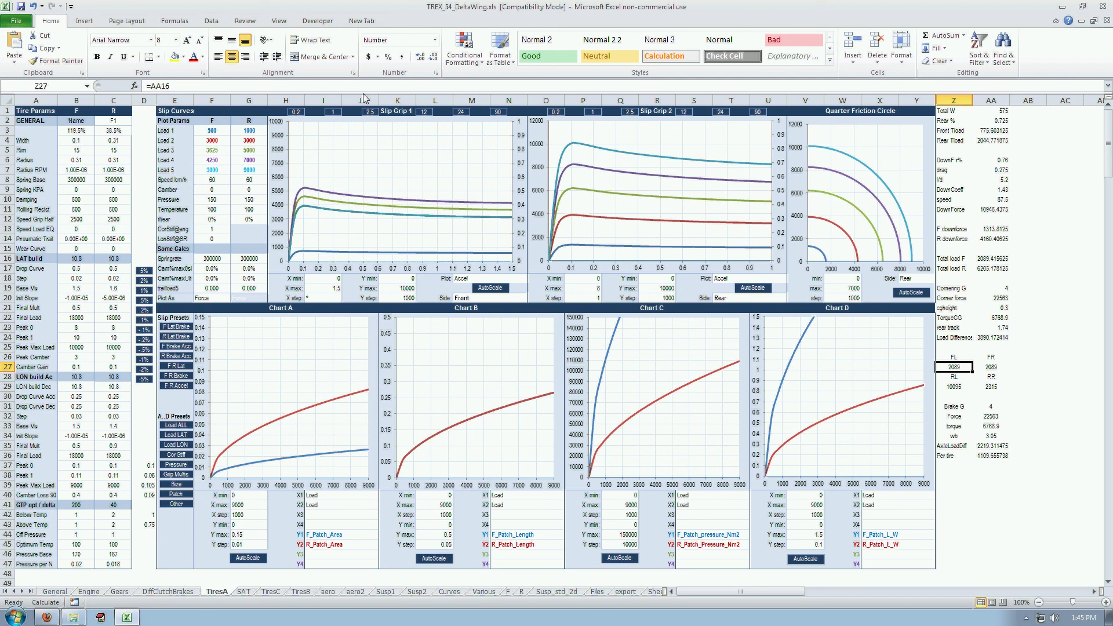
{"action": "key", "text": "Right"}
{"action": "key", "text": "Down"}
{"action": "key", "text": "Down"}
{"action": "key", "text": "Down"}
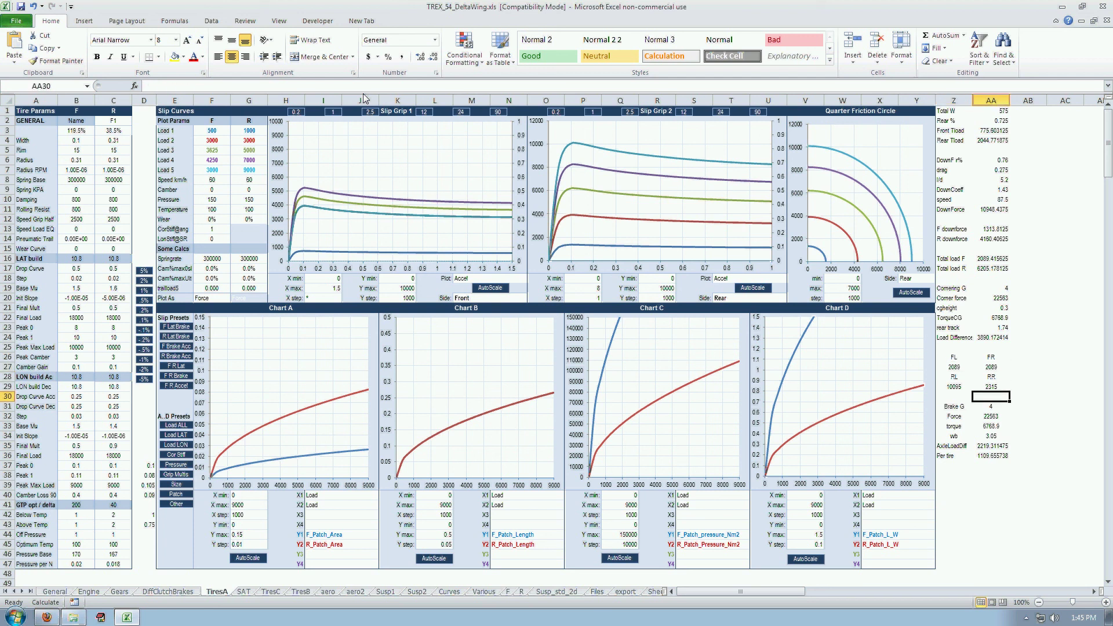
Step: Check the braking block from Brake G through the torque formula in AA33 to the AxleLoadDiff formula in AA35
{"action": "key", "text": "Down"}
{"action": "key", "text": "Down"}
{"action": "key", "text": "Up"}
{"action": "key", "text": "Down"}
{"action": "key", "text": "Down"}
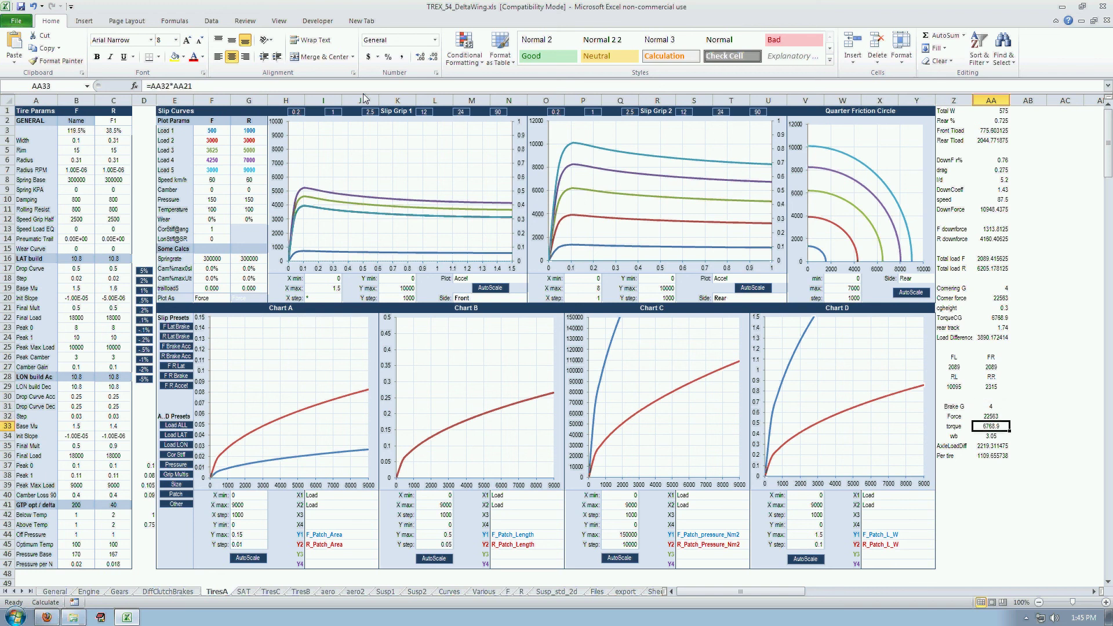
{"action": "key", "text": "Down"}
{"action": "key", "text": "Down"}
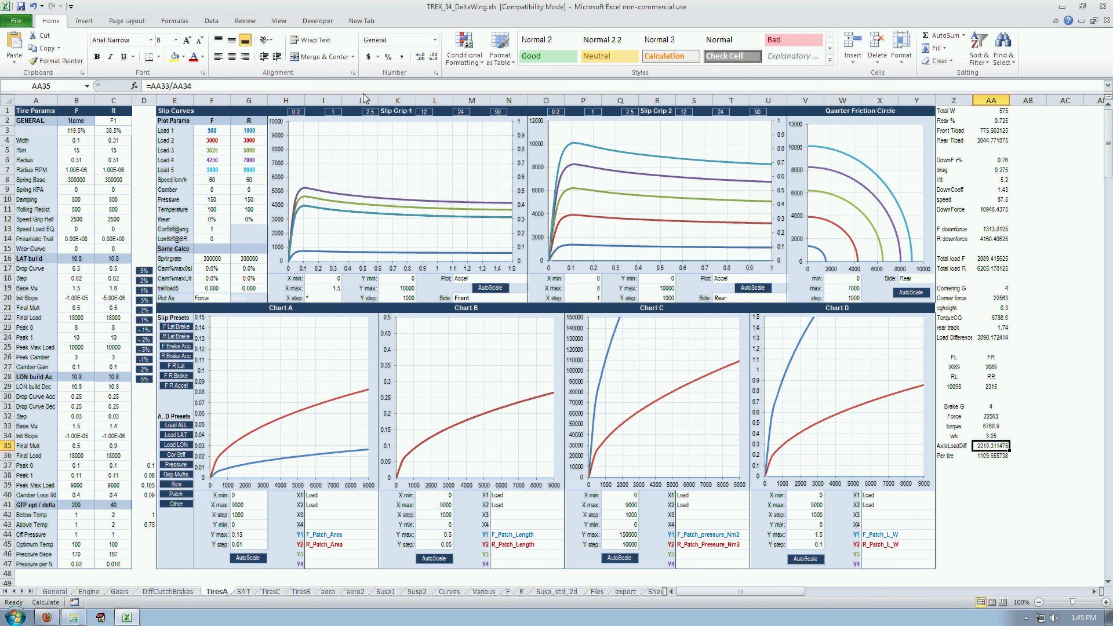
Step: Review the RL load formula in Z29 and the FL load formula in Z27
{"action": "key", "text": "Up"}
{"action": "key", "text": "Up"}
{"action": "key", "text": "Left"}
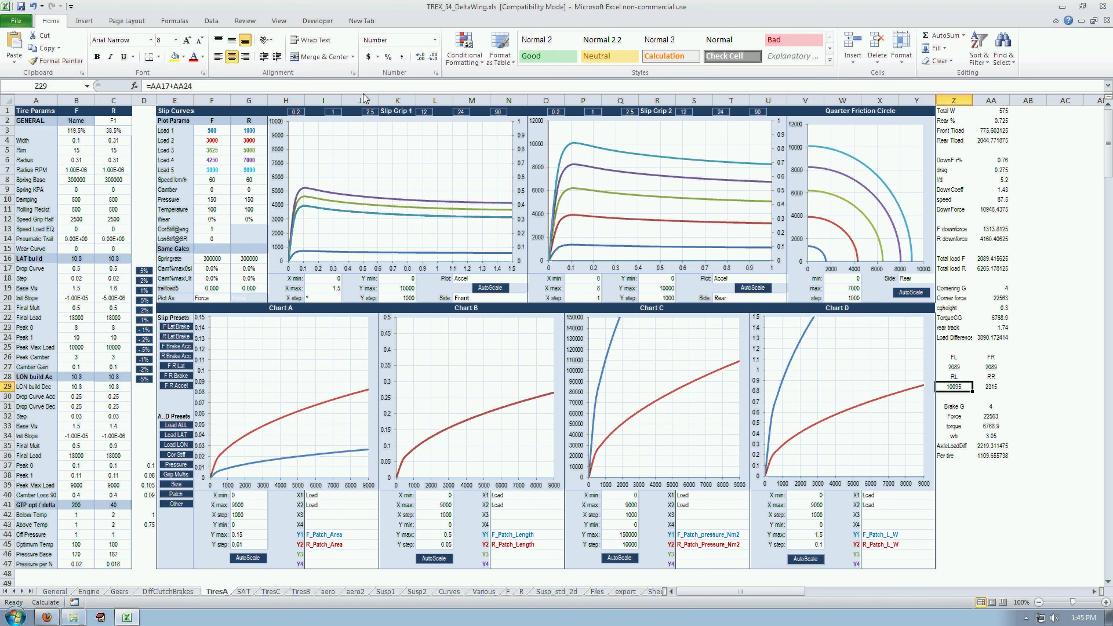
{"action": "key", "text": "Up"}
{"action": "key", "text": "Up"}
{"action": "key", "text": "Up"}
{"action": "key", "text": "Up"}
{"action": "key", "text": "Up"}
{"action": "key", "text": "Up"}
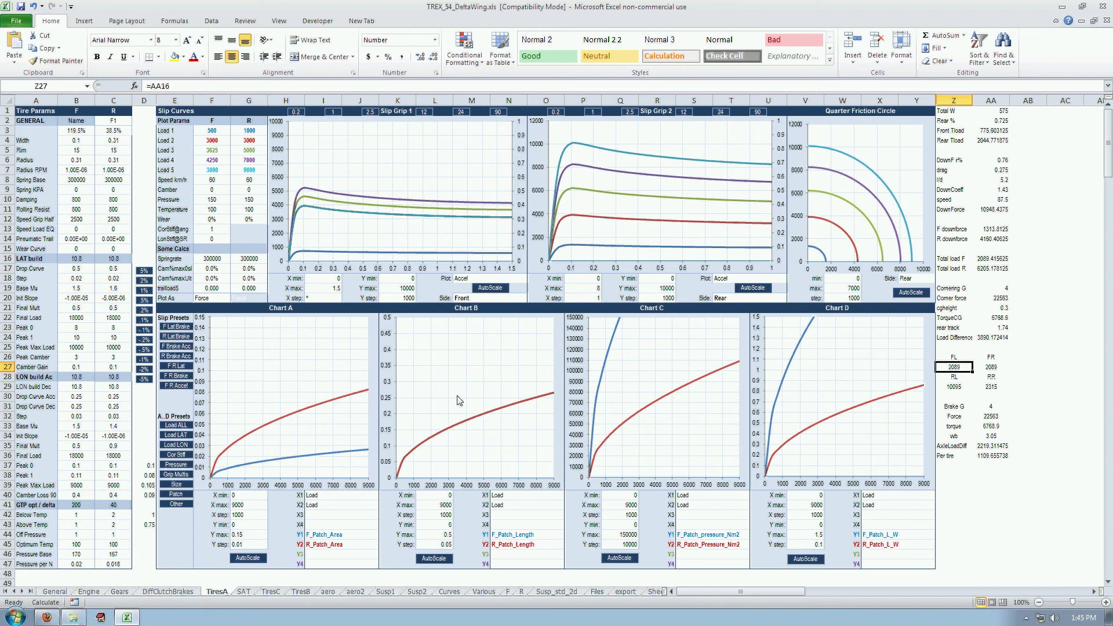
Step: Enter the label "F tire load" in Z37, below the Per tire row
{"action": "left_click", "coordinate": [1018, 466]}
{"action": "left_click", "coordinate": [957, 476]}
{"action": "key", "text": "Up"}
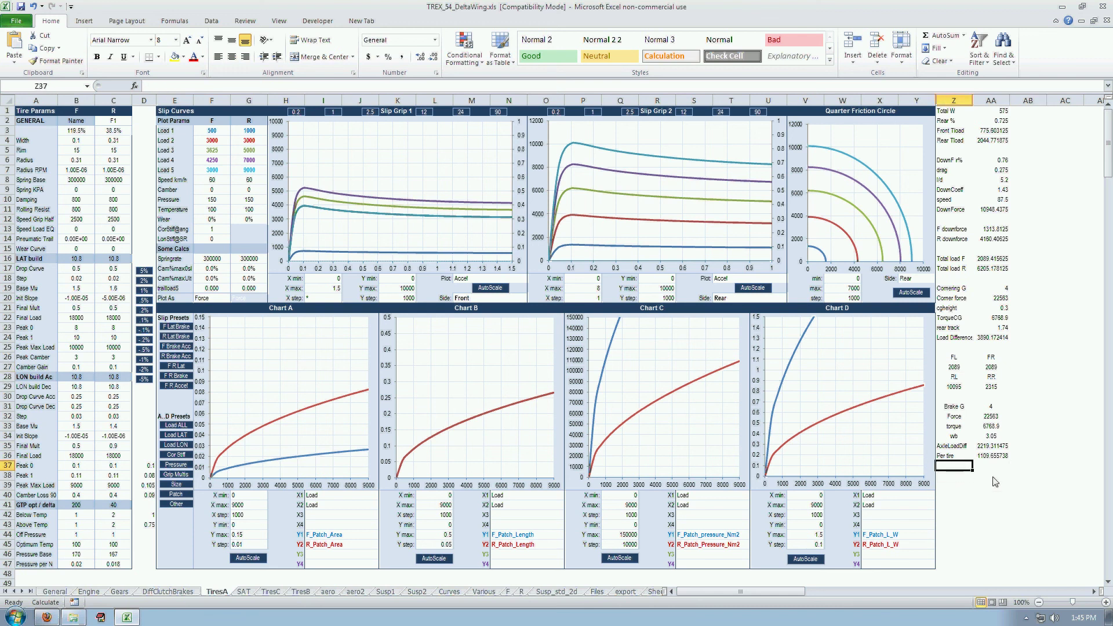
{"action": "type", "text": "F tile loda"}
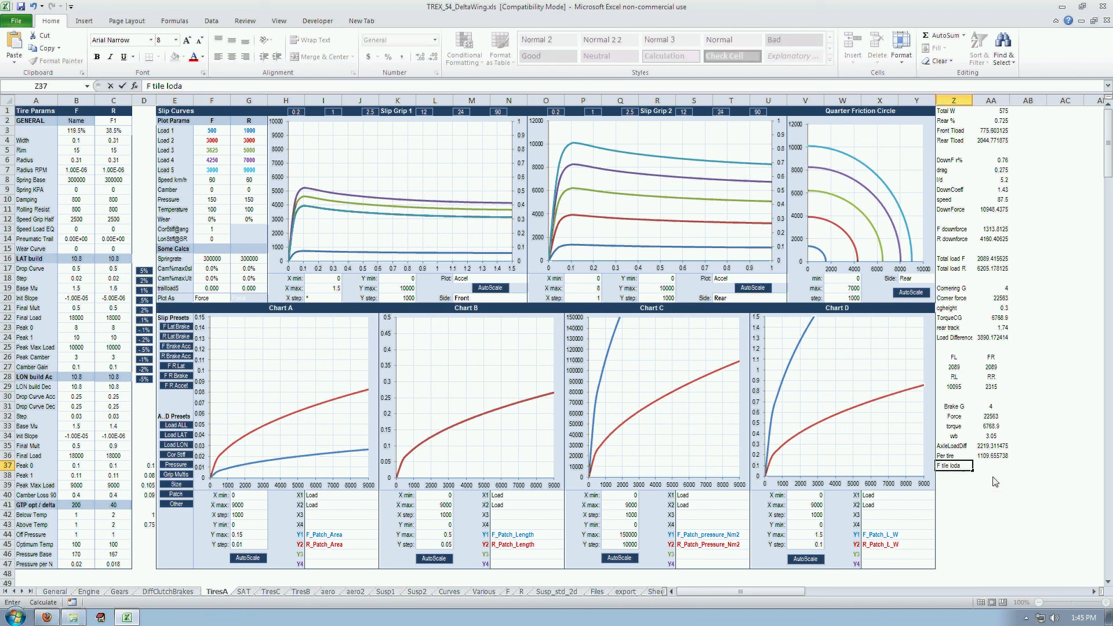
{"action": "key", "text": "BackSpace"}
{"action": "key", "text": "BackSpace"}
{"action": "key", "text": "BackSpace"}
{"action": "key", "text": "BackSpace"}
{"action": "key", "text": "BackSpace"}
{"action": "key", "text": "BackSpace"}
{"action": "key", "text": "BackSpace"}
{"action": "type", "text": "tire load"}
{"action": "key", "text": "Tab"}
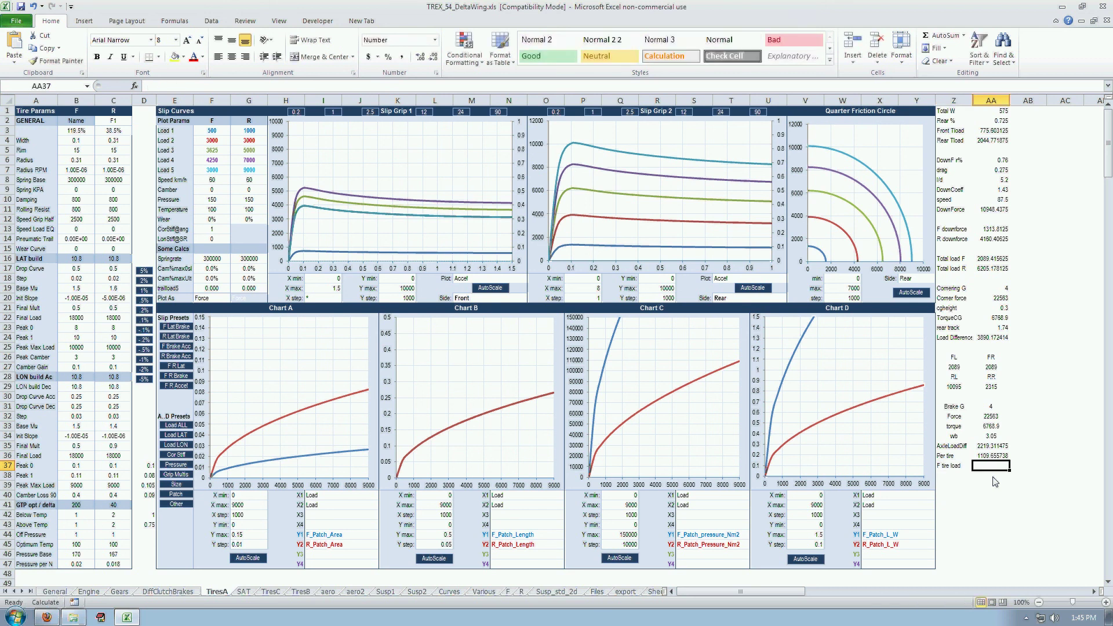
Step: Calculate the front tire load under braking in AA37 with the formula =Z27+AA36
{"action": "type", "text": "="}
{"action": "left_click", "coordinate": [968, 370]}
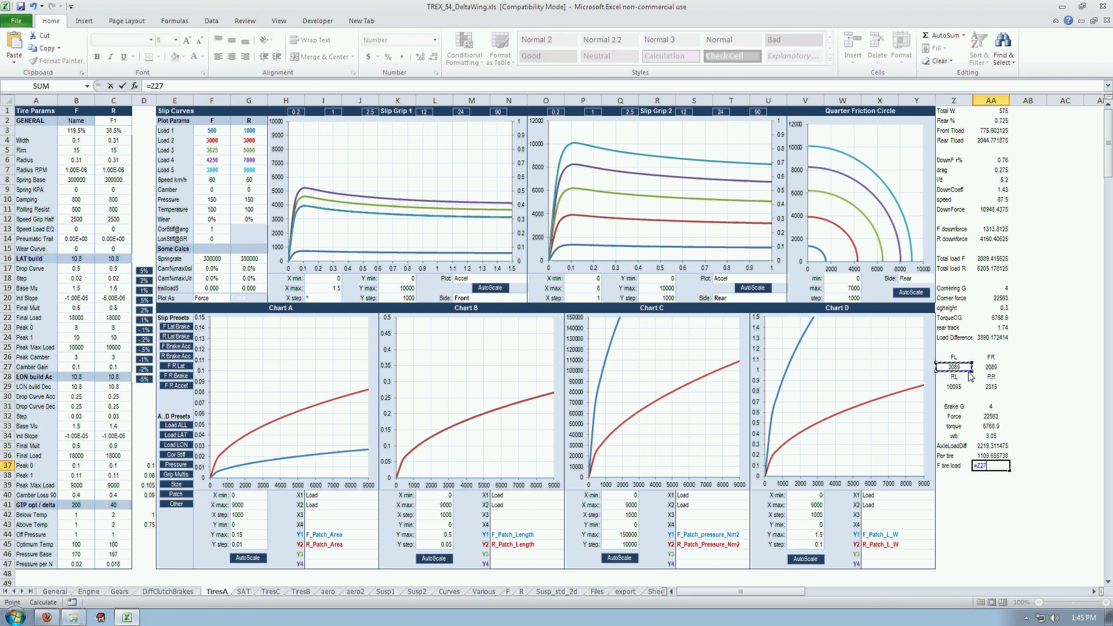
{"action": "type", "text": "+"}
{"action": "left_click", "coordinate": [995, 458]}
{"action": "key", "text": "Return"}
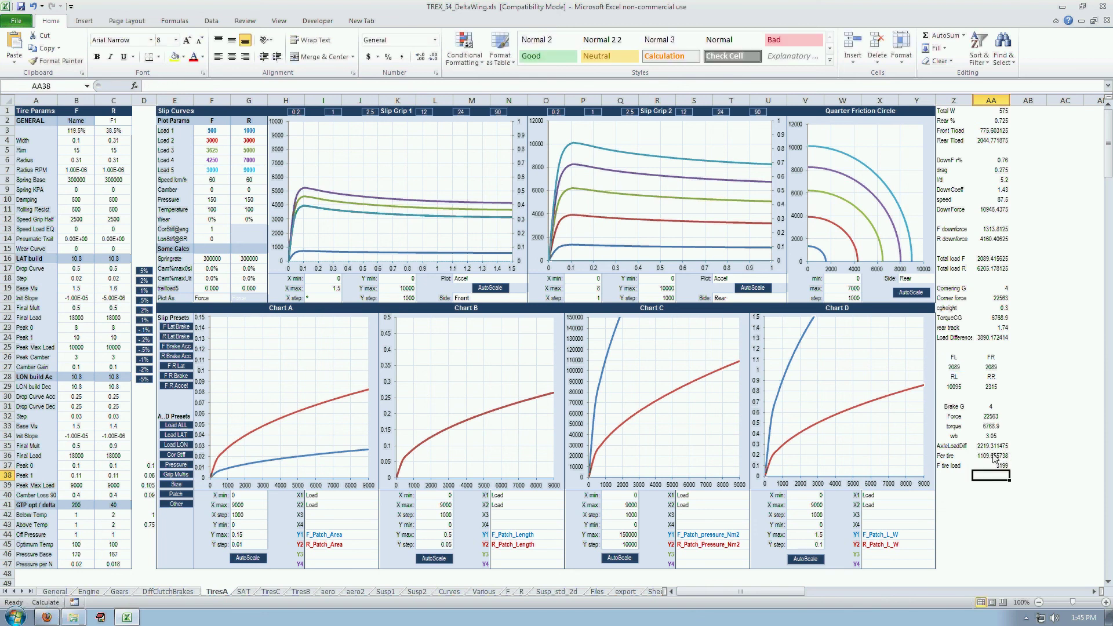
{"action": "key", "text": "Up"}
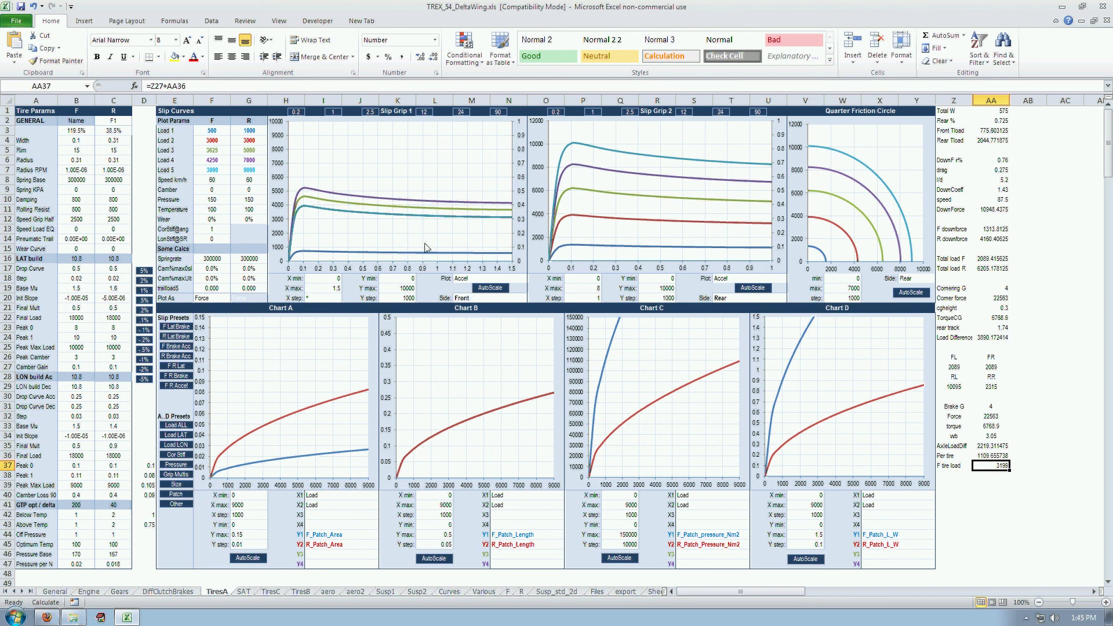
Step: Set the front Load 5 plot parameter in F7 to 4000
{"action": "left_click", "coordinate": [218, 170]}
{"action": "type", "text": "40"}
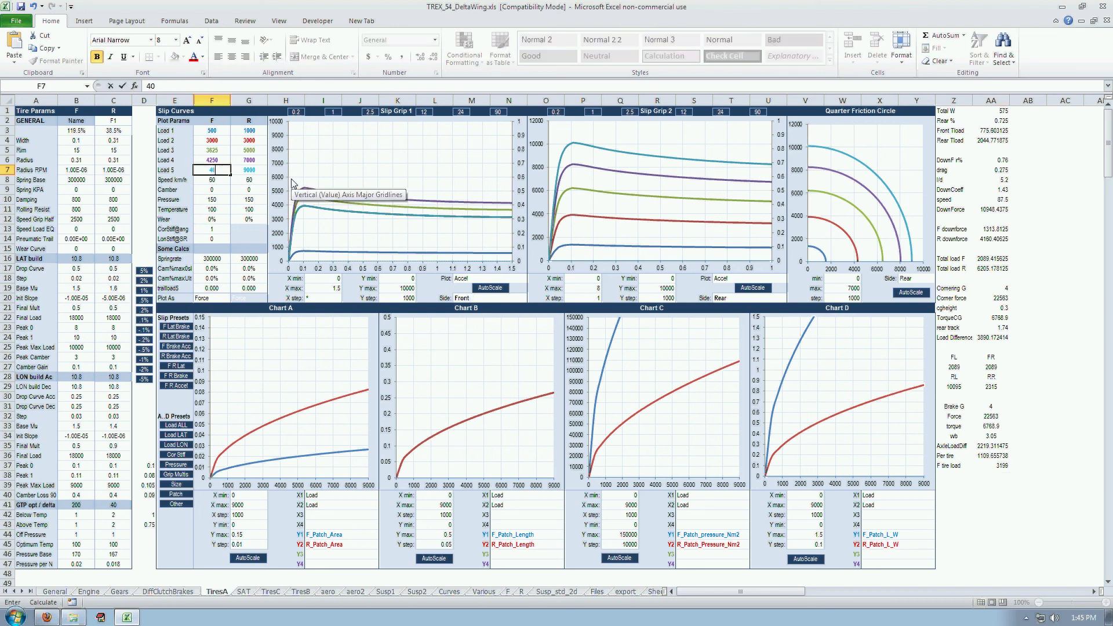
{"action": "type", "text": "00"}
{"action": "key", "text": "Return"}
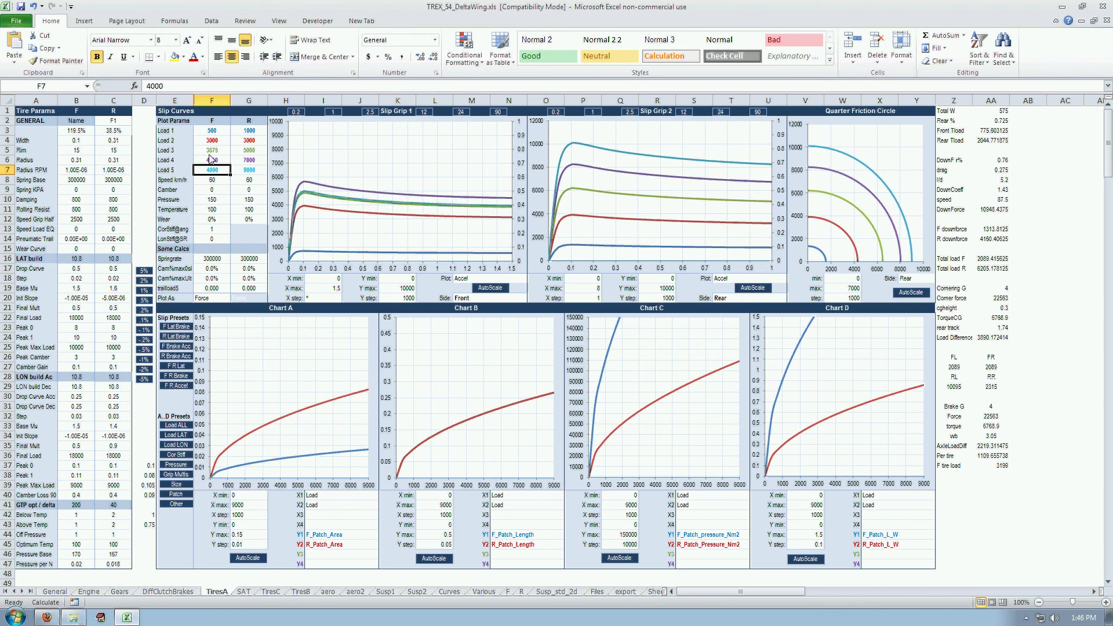
Step: Review the front and rear Load 1 to Load 5 values and the braking results from AxleLoadDiff to F tire load
{"action": "left_click_drag", "start_coordinate": [213, 131], "coordinate": [218, 171]}
{"action": "left_click_drag", "start_coordinate": [249, 130], "coordinate": [249, 170]}
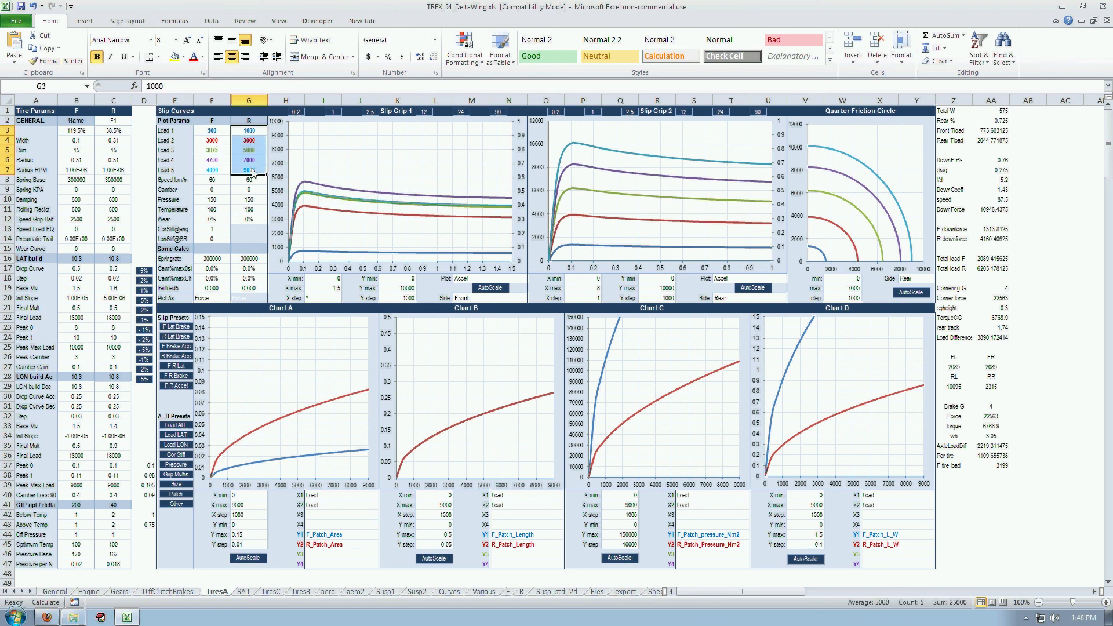
{"action": "left_click", "coordinate": [960, 479]}
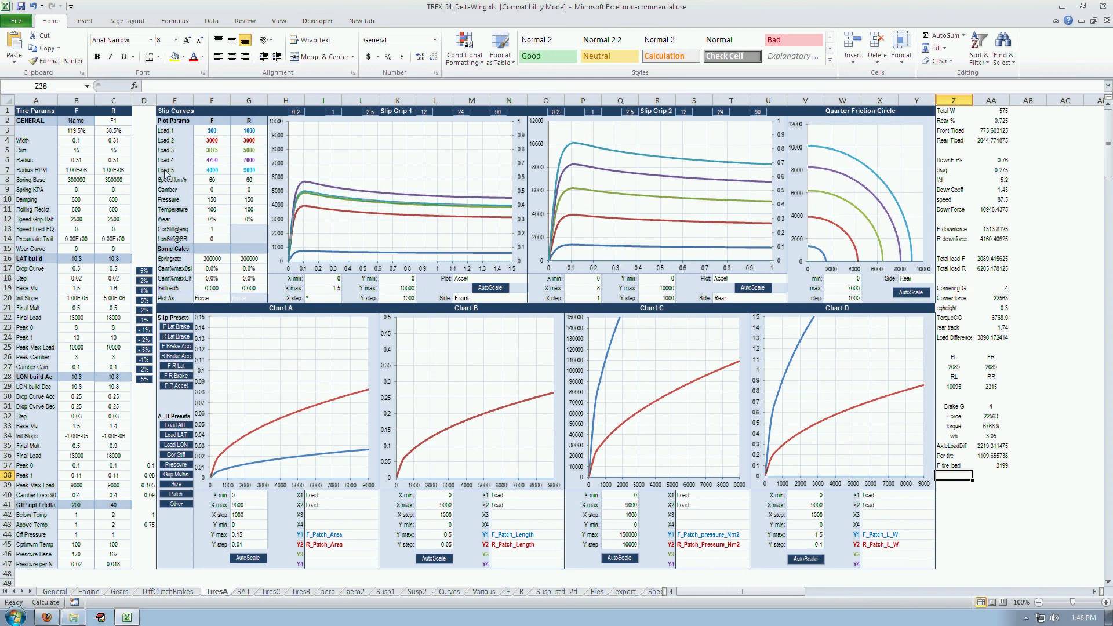
{"action": "left_click_drag", "start_coordinate": [143, 171], "coordinate": [145, 234]}
{"action": "left_click_drag", "start_coordinate": [145, 158], "coordinate": [150, 193]}
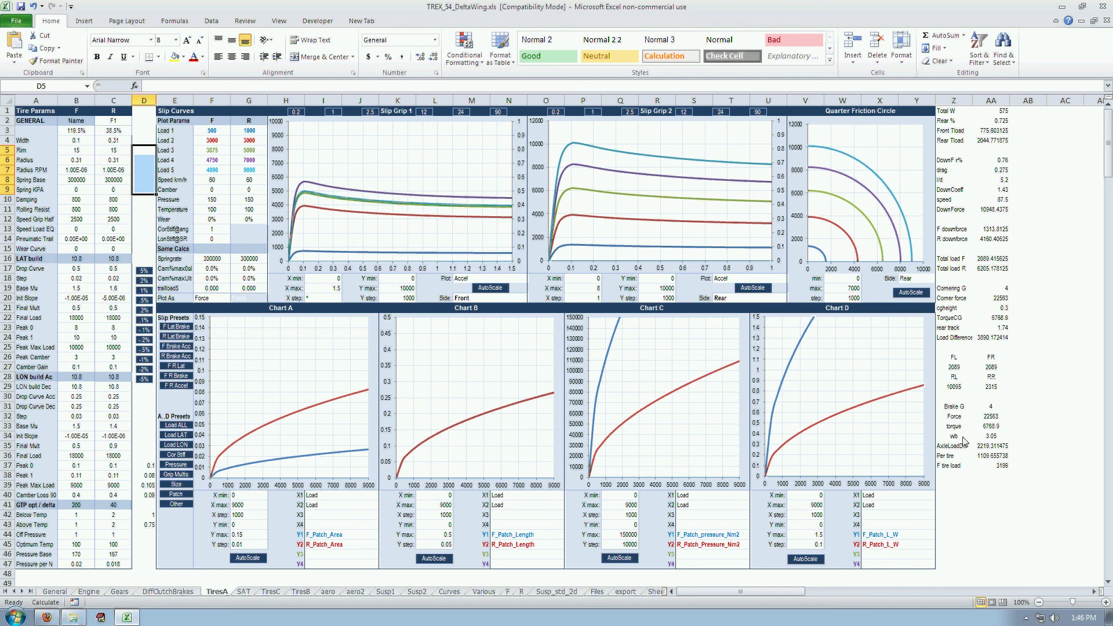
{"action": "left_click", "coordinate": [959, 476]}
{"action": "mouse_move", "coordinate": [996, 480]}
{"action": "left_mouse_down"}
{"action": "mouse_move", "coordinate": [986, 447]}
{"action": "mouse_move", "coordinate": [992, 476]}
{"action": "left_mouse_up"}
{"action": "left_click", "coordinate": [955, 447]}
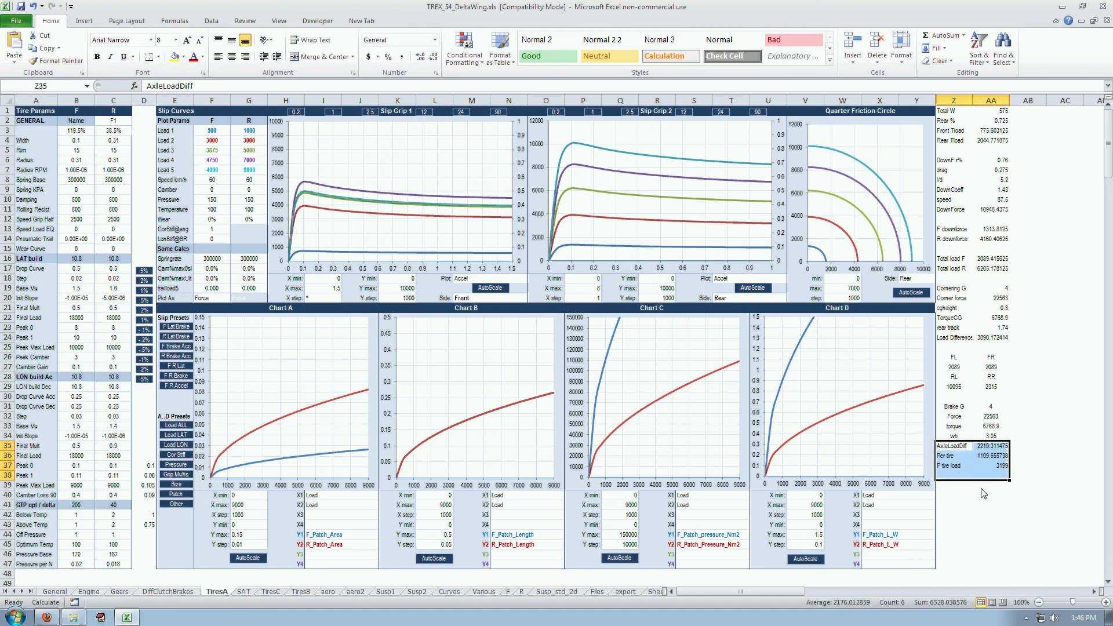